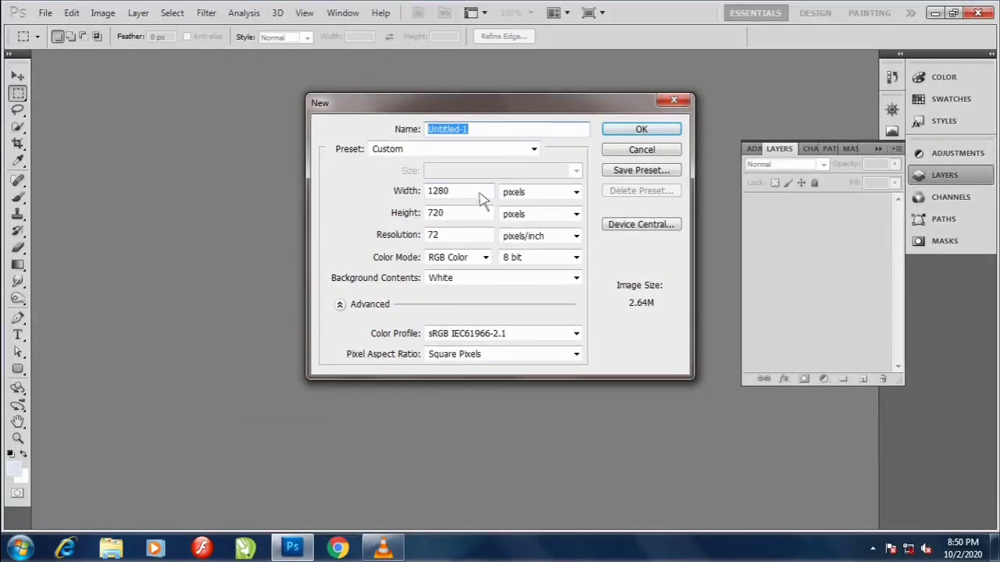
# - Create a blank white 1280 × 720 px document at 72 pixels/inch
pyautogui.click(469, 194)
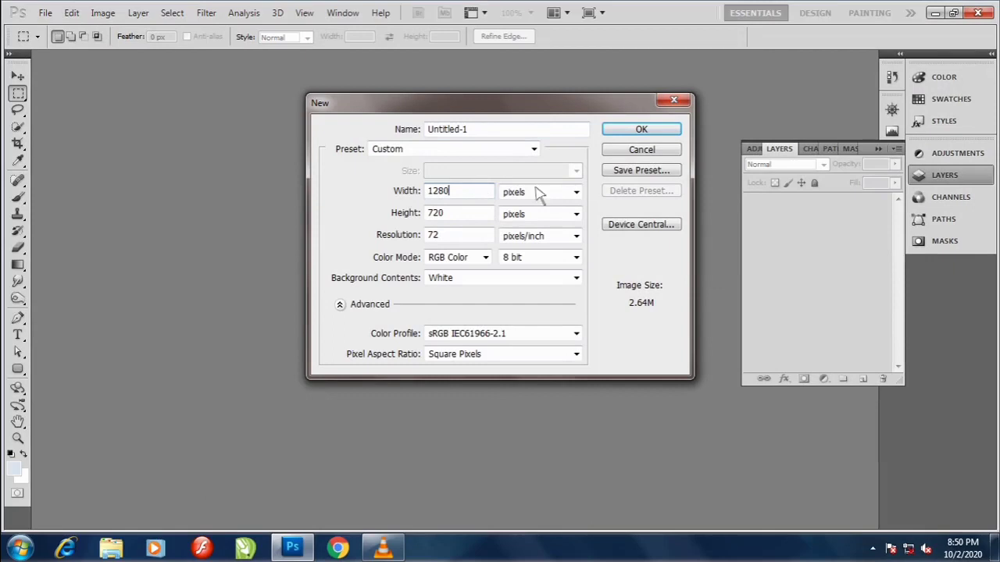
pyautogui.click(637, 130)
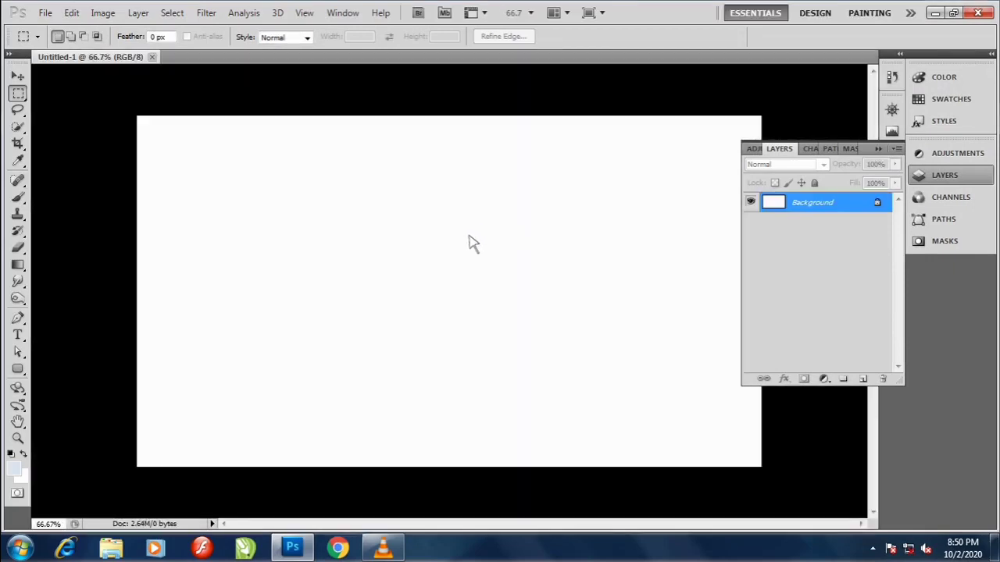
# - Draw a tall rounded-rectangle pill in the canvas centre, undoing a stray extra shape
pyautogui.click(19, 370)
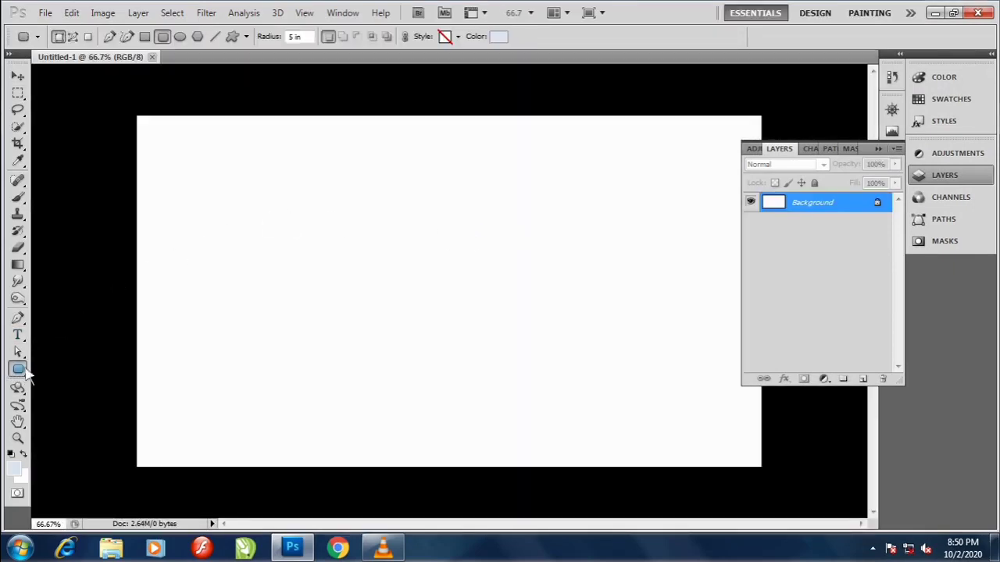
pyautogui.moveTo(405, 134)
pyautogui.mouseDown()
pyautogui.moveTo(557, 457)
pyautogui.moveTo(424, 445)
pyautogui.moveTo(518, 444)
pyautogui.moveTo(527, 459)
pyautogui.mouseUp()
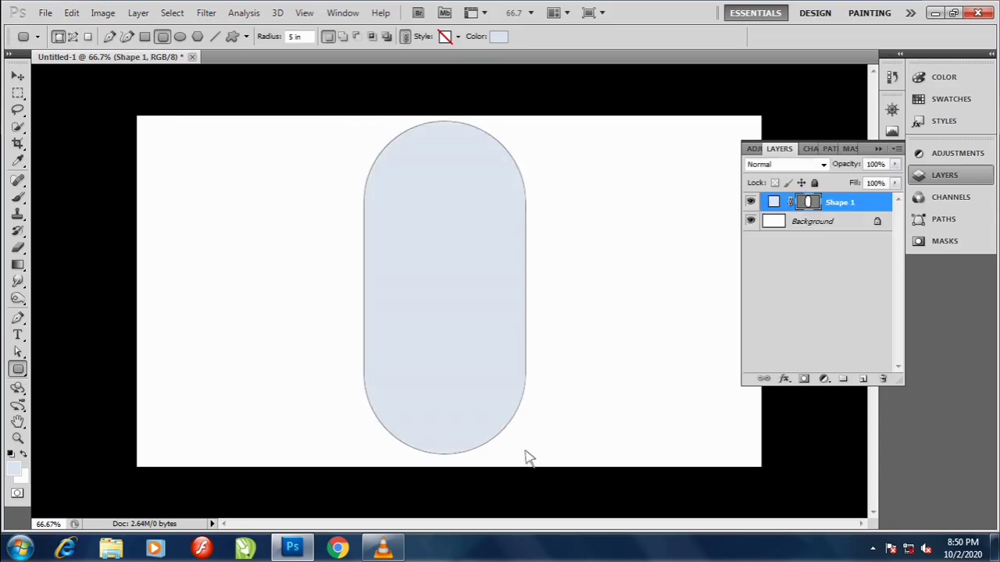
pyautogui.press('Return')
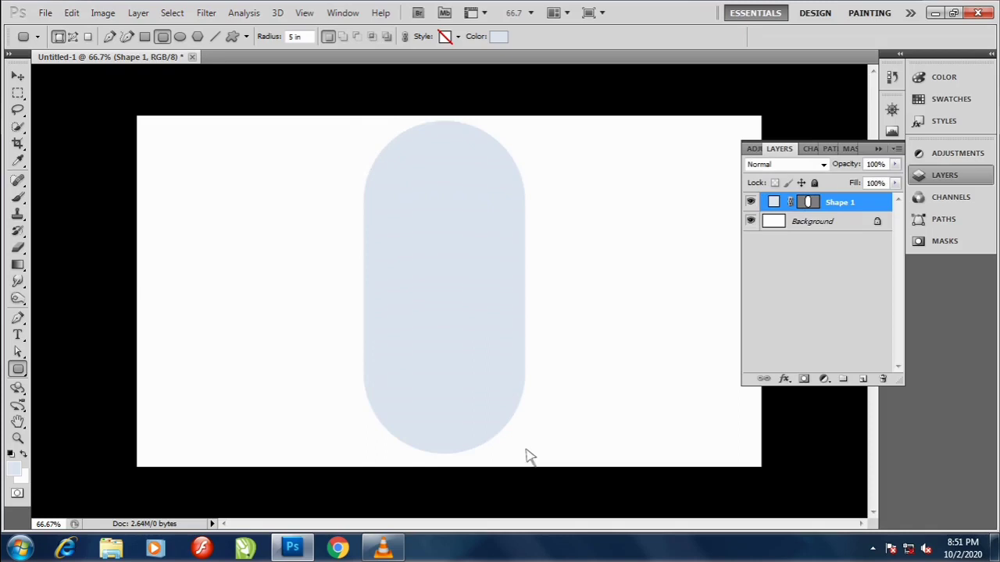
pyautogui.moveTo(355, 377); pyautogui.dragTo(545, 463)
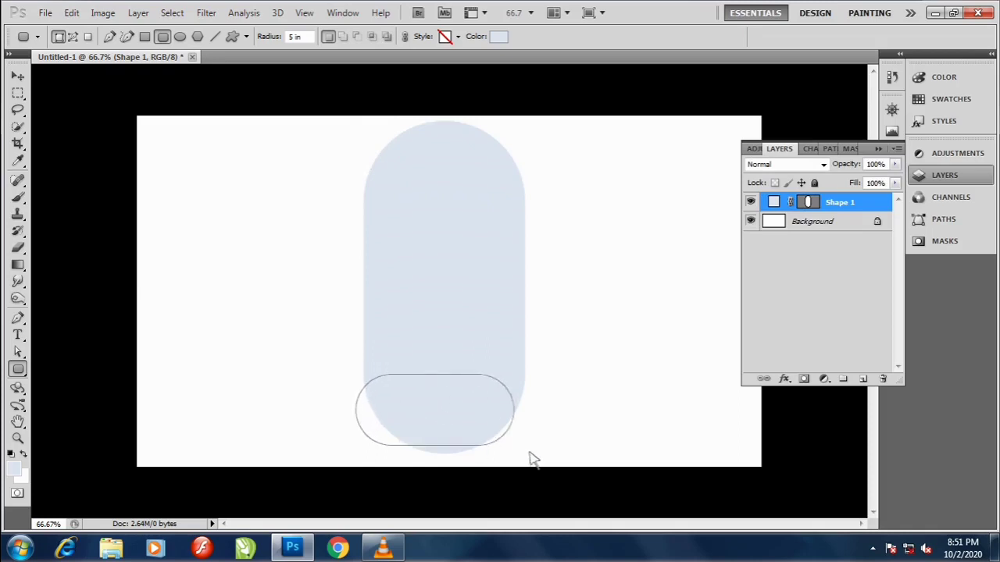
pyautogui.hotkey('ctrl', 'z')
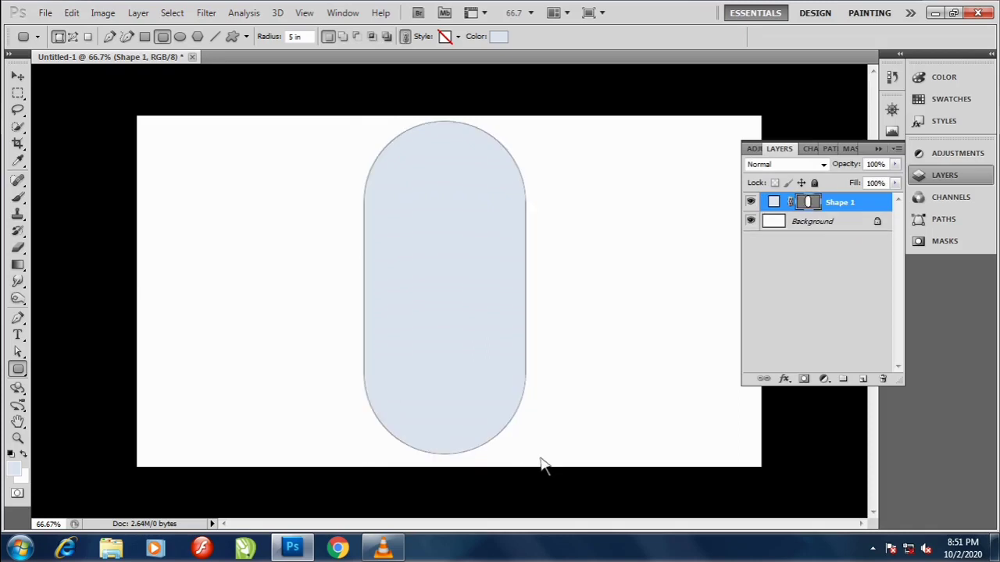
pyautogui.press('Return')
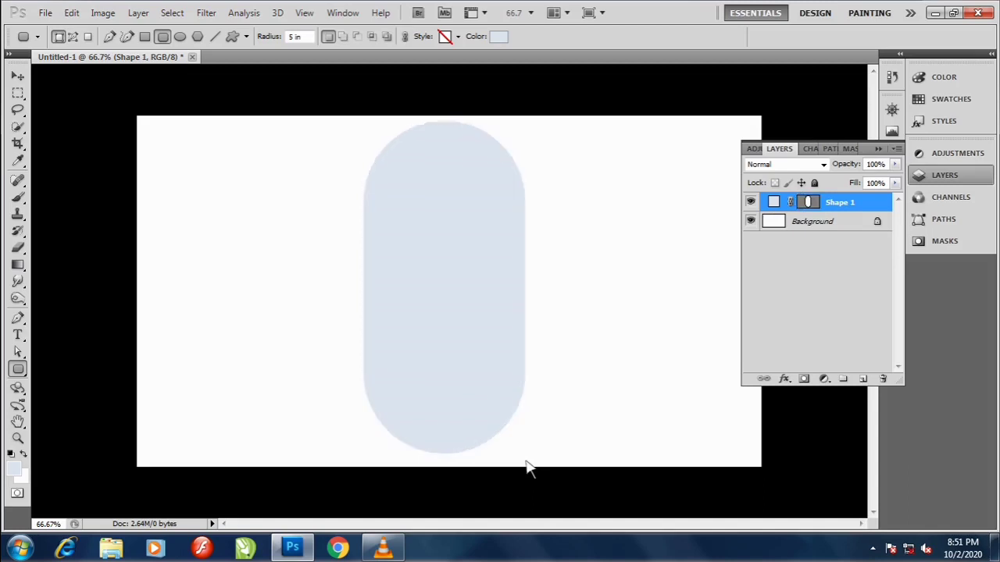
# - Rasterize Shape 1 and delete the pill's lower part to leave a flat-bottomed arch
pyautogui.rightClick(838, 205)
pyautogui.click(855, 299)
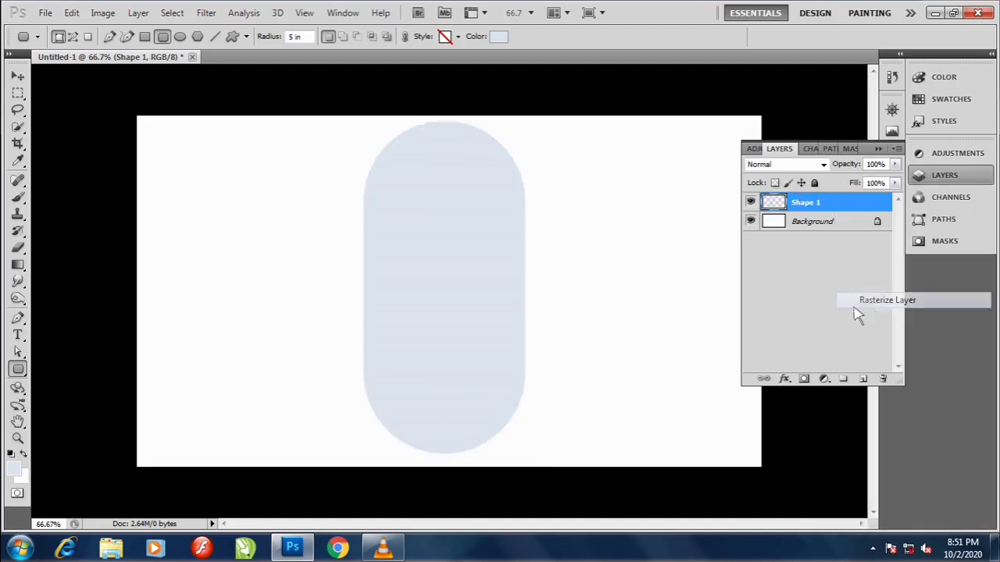
pyautogui.press('m')
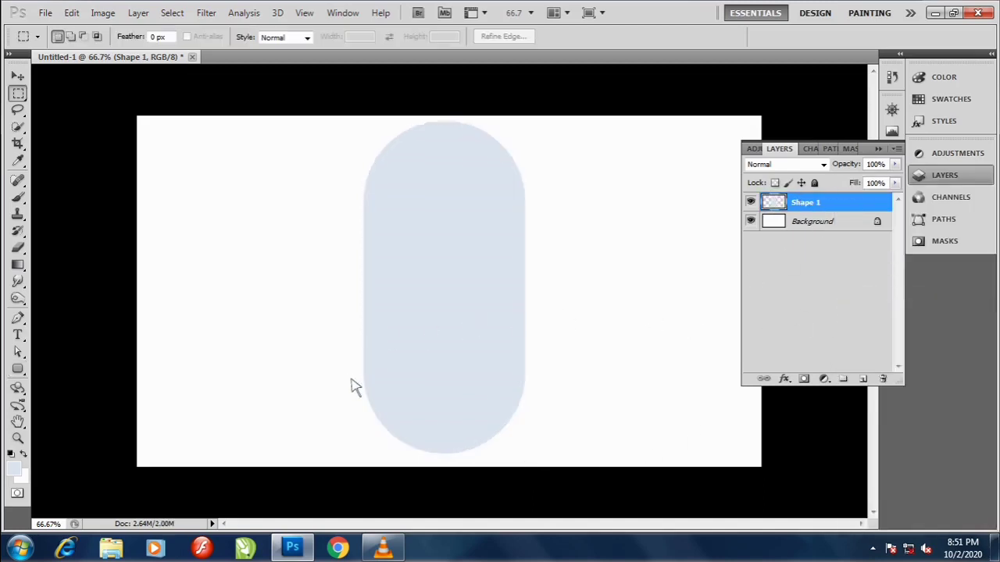
pyautogui.moveTo(350, 379); pyautogui.dragTo(537, 467)
pyautogui.press('Delete')
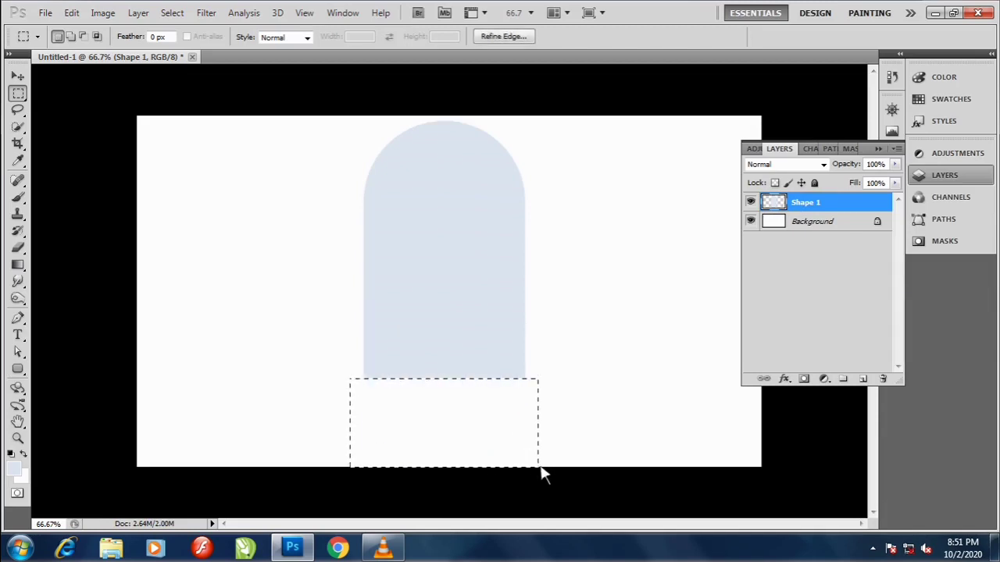
pyautogui.hotkey('ctrl', 'd')
# - Nudge the Shape 1 arch slightly down with the Move tool
pyautogui.press('v')
pyautogui.rightClick(435, 259)
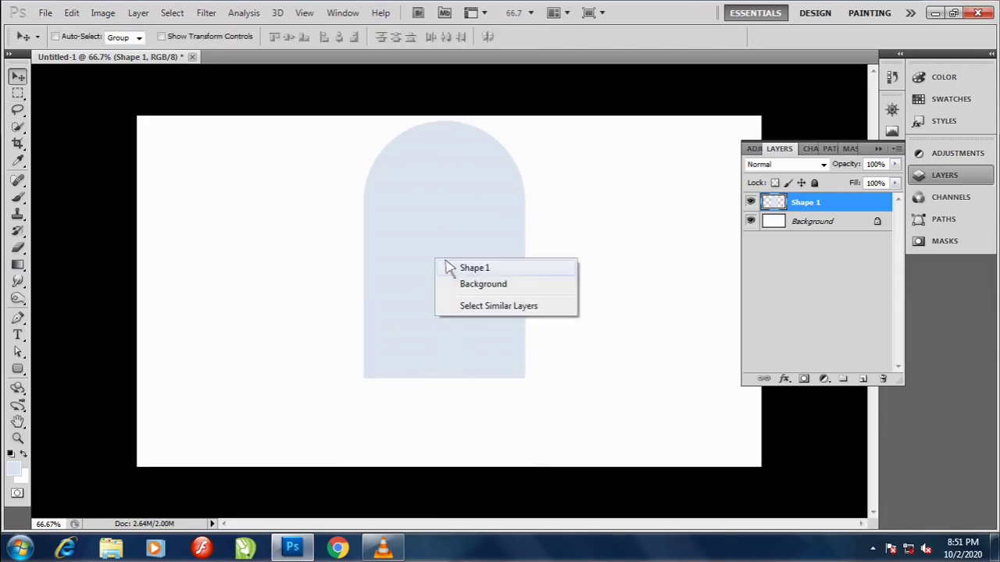
pyautogui.click(449, 268)
pyautogui.moveTo(469, 247); pyautogui.dragTo(471, 254)
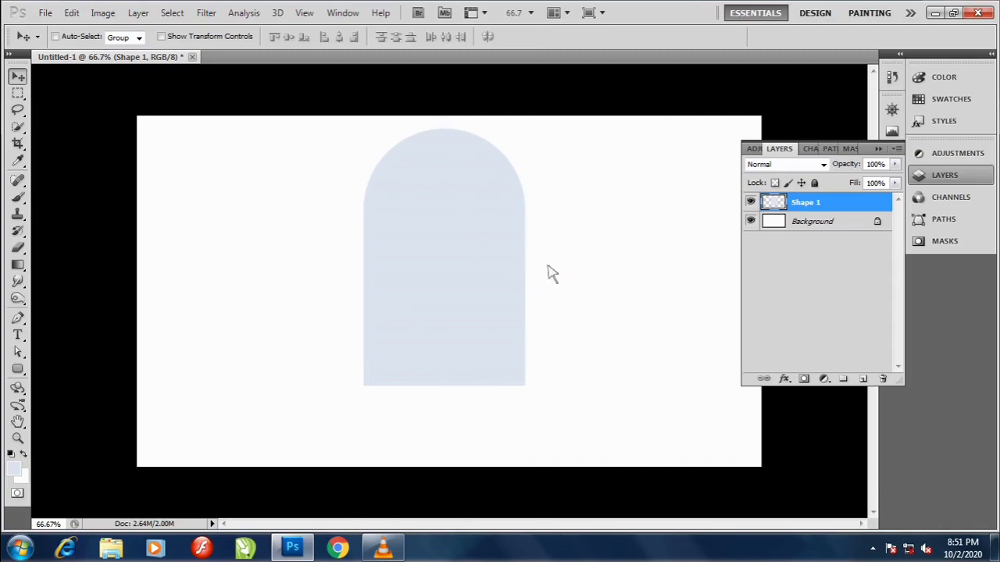
pyautogui.hotkey('ctrl', 'o')
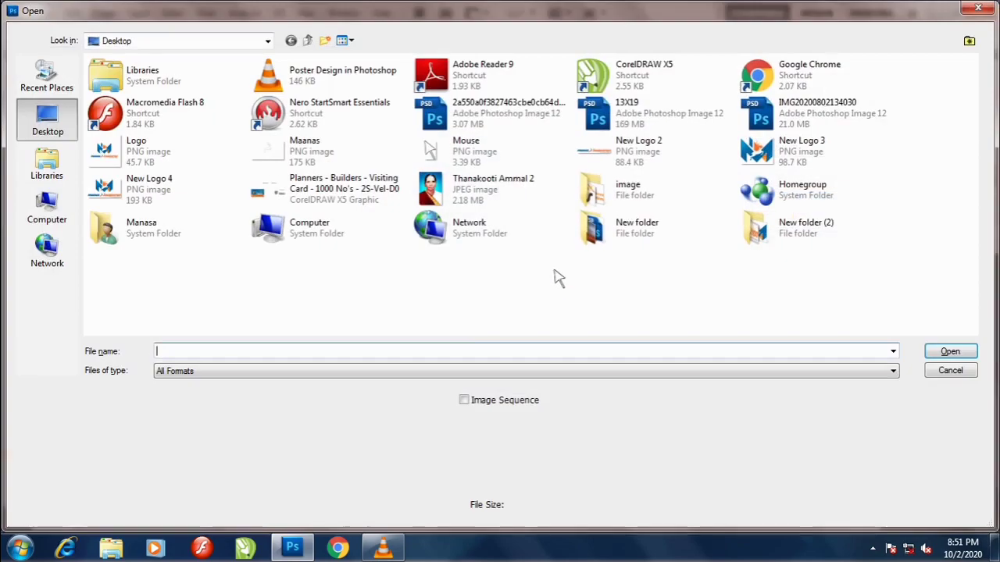
pyautogui.click(946, 371)
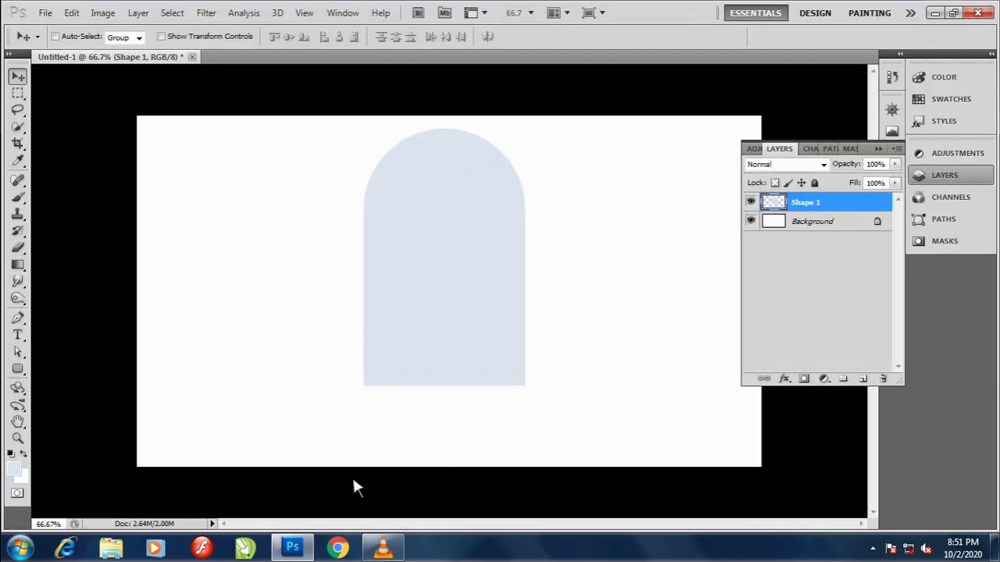
pyautogui.press('super+e')
pyautogui.doubleClick(591, 161)
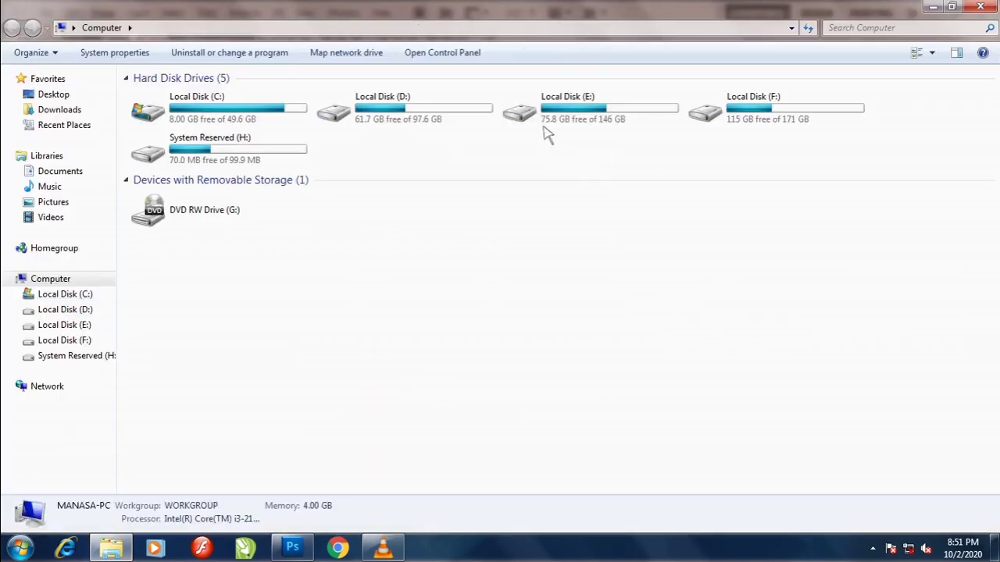
pyautogui.doubleClick(547, 125)
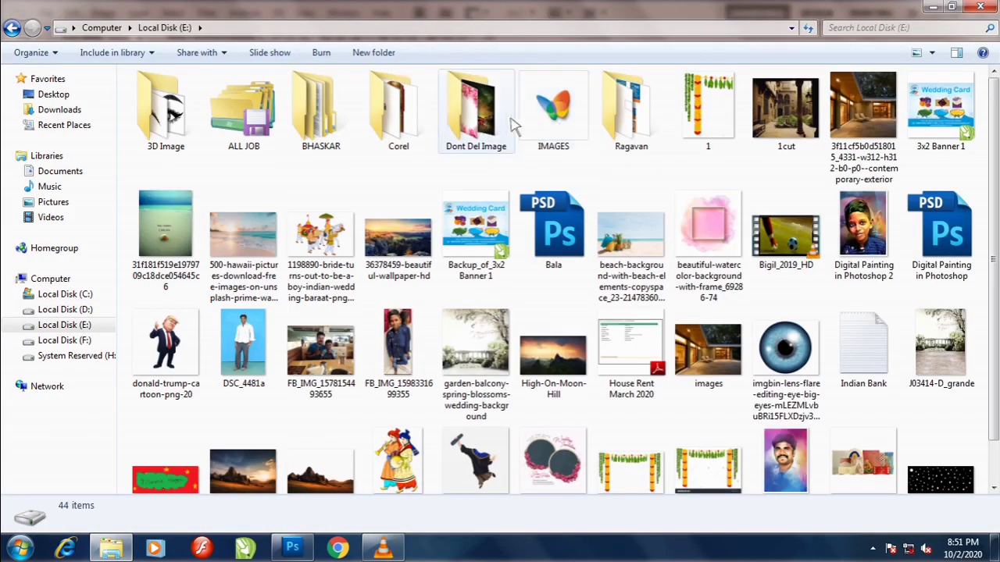
pyautogui.doubleClick(555, 117)
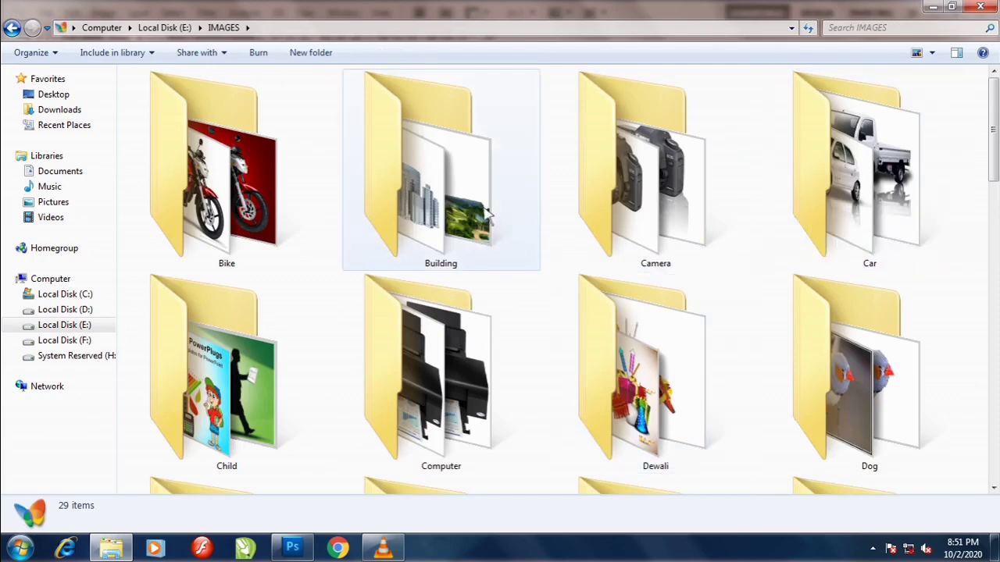
pyautogui.scroll(-3, 488, 214)
pyautogui.scroll(3, 492, 219)
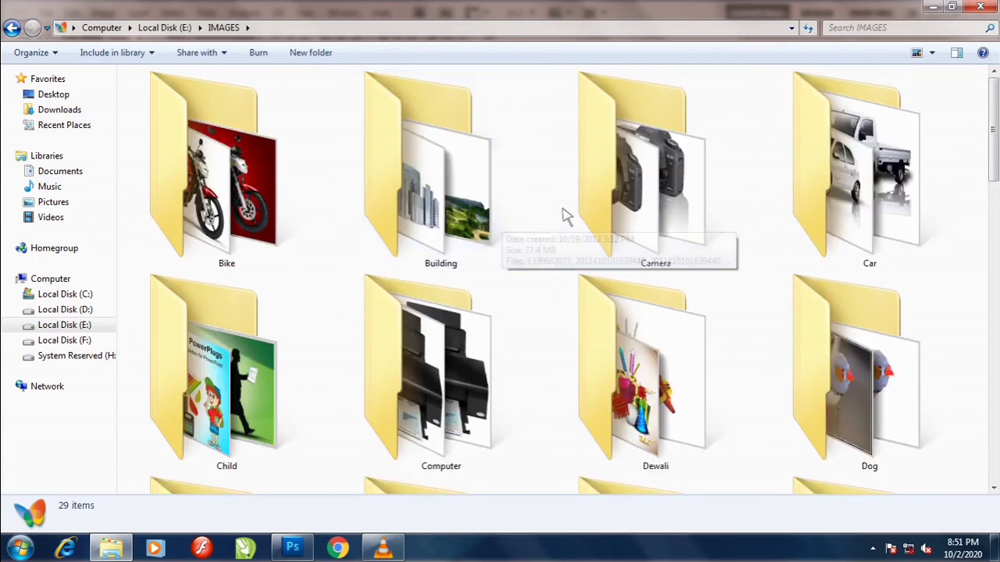
pyautogui.doubleClick(429, 229)
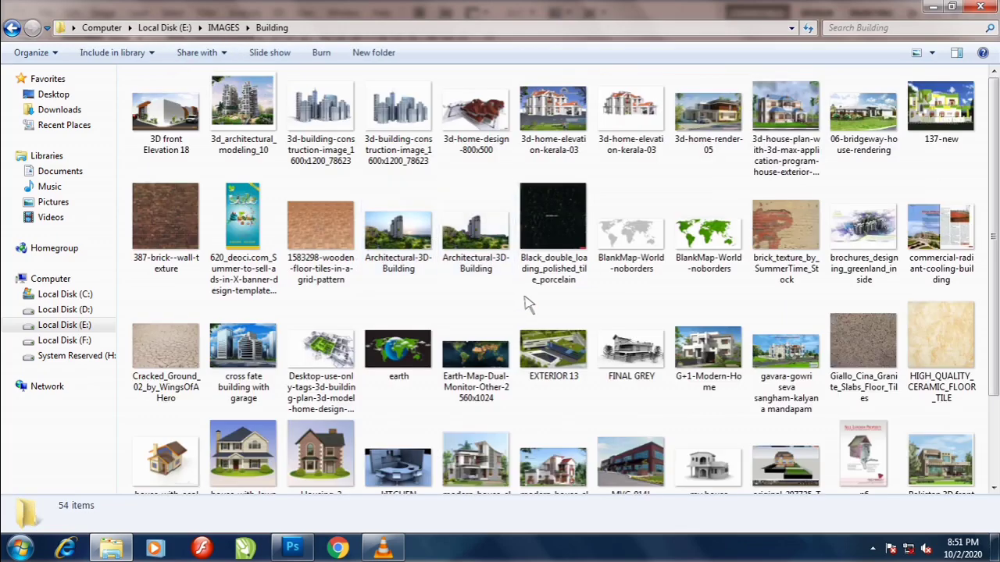
# - Open the airplane image from New folder and paste it into the arch document
pyautogui.click(981, 6)
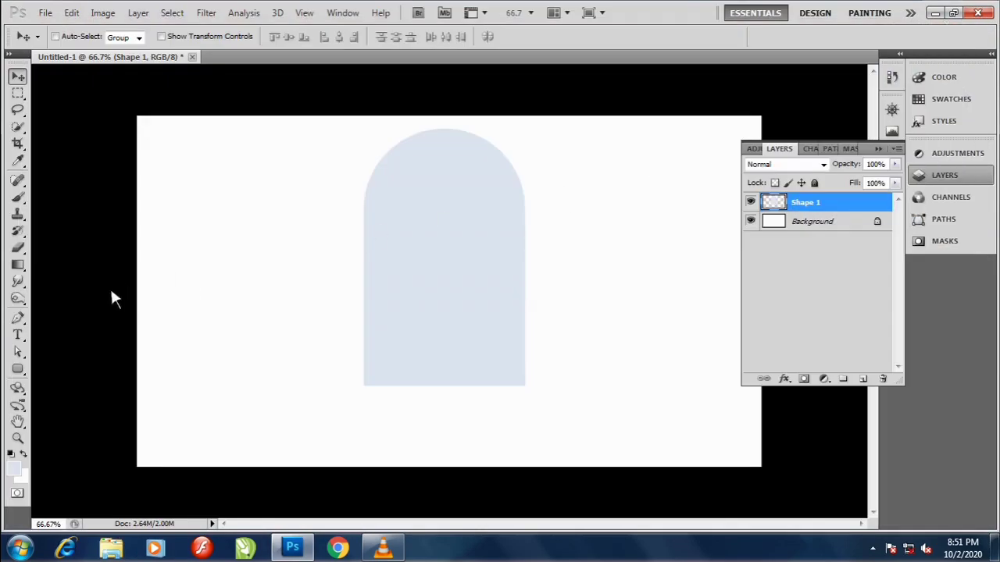
pyautogui.hotkey('ctrl', 'o')
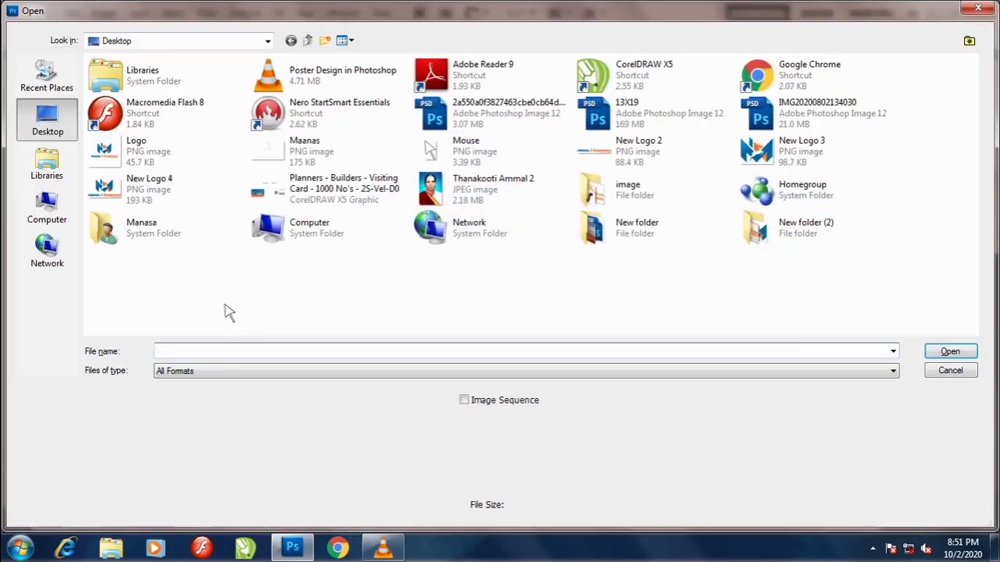
pyautogui.doubleClick(598, 243)
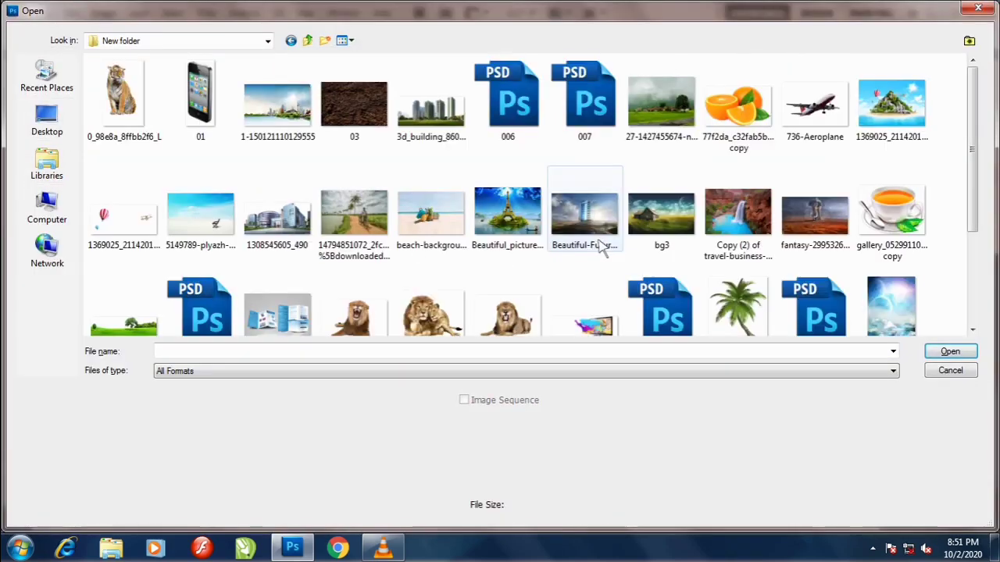
pyautogui.click(812, 105)
pyautogui.click(948, 352)
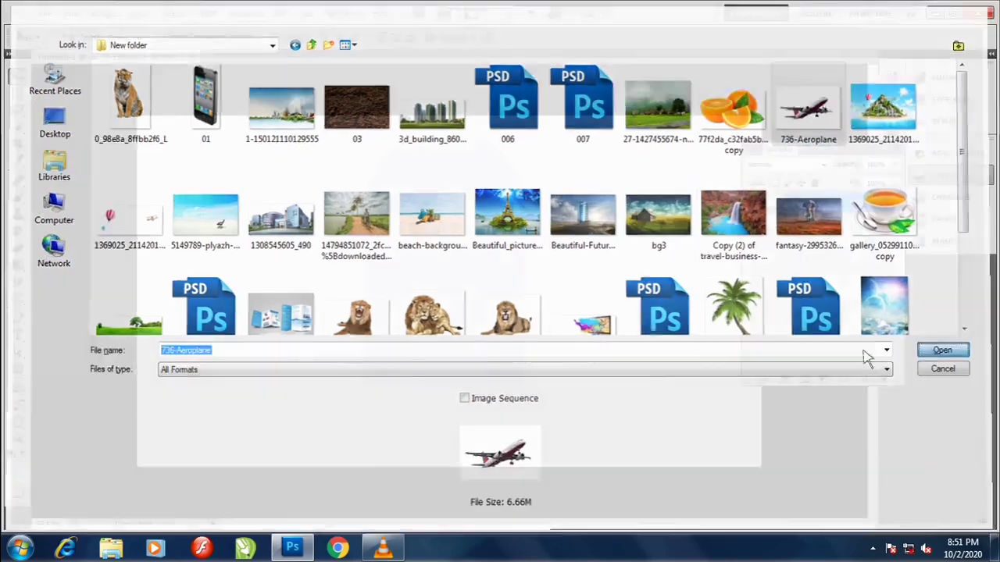
pyautogui.hotkey('ctrl', 'a')
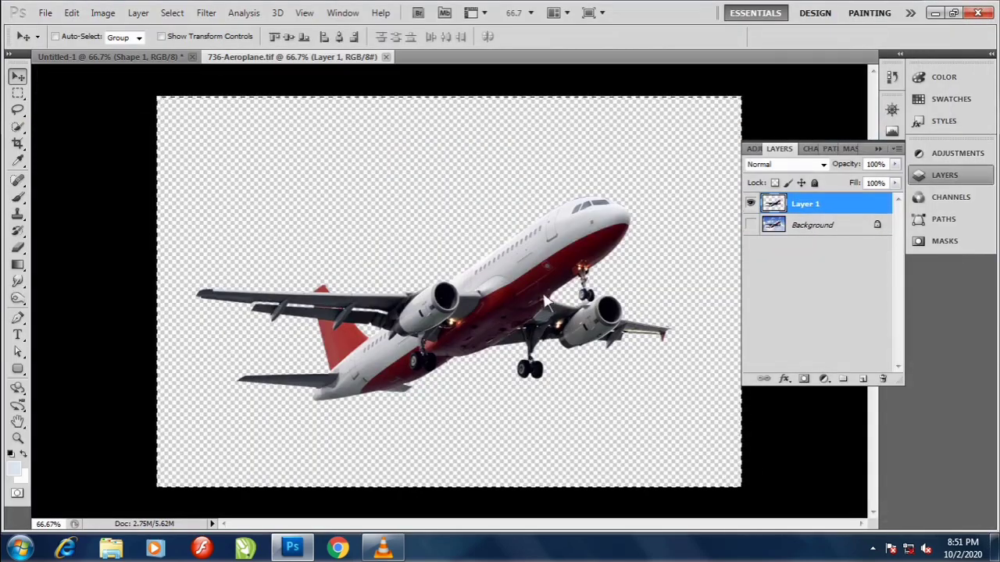
pyautogui.hotkey('ctrl', 'w')
pyautogui.hotkey('ctrl', 'v')
# - Flip the airplane horizontally, scale it to about 54% and place it over the arch's left side
pyautogui.hotkey('ctrl', 't')
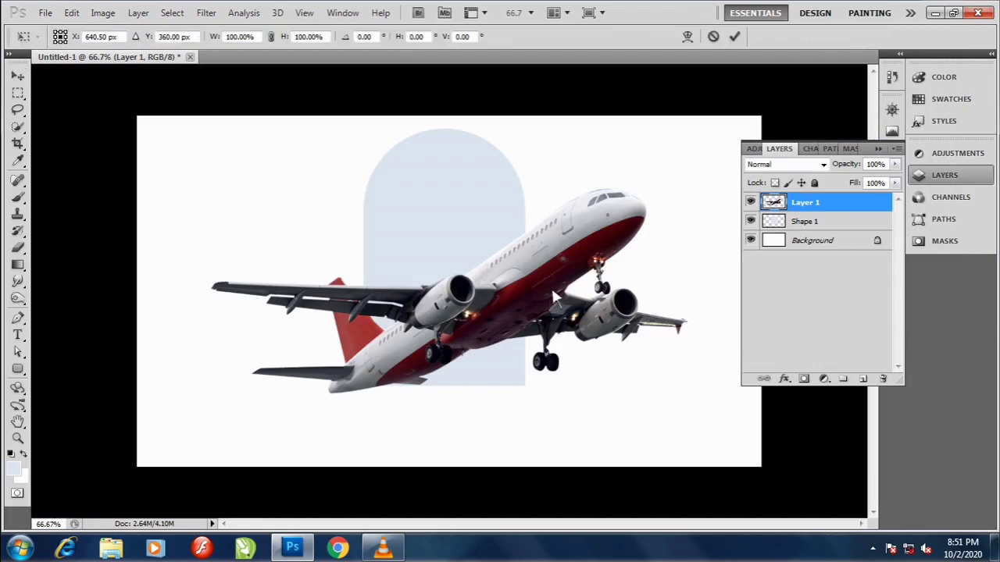
pyautogui.moveTo(688, 189); pyautogui.dragTo(612, 222)
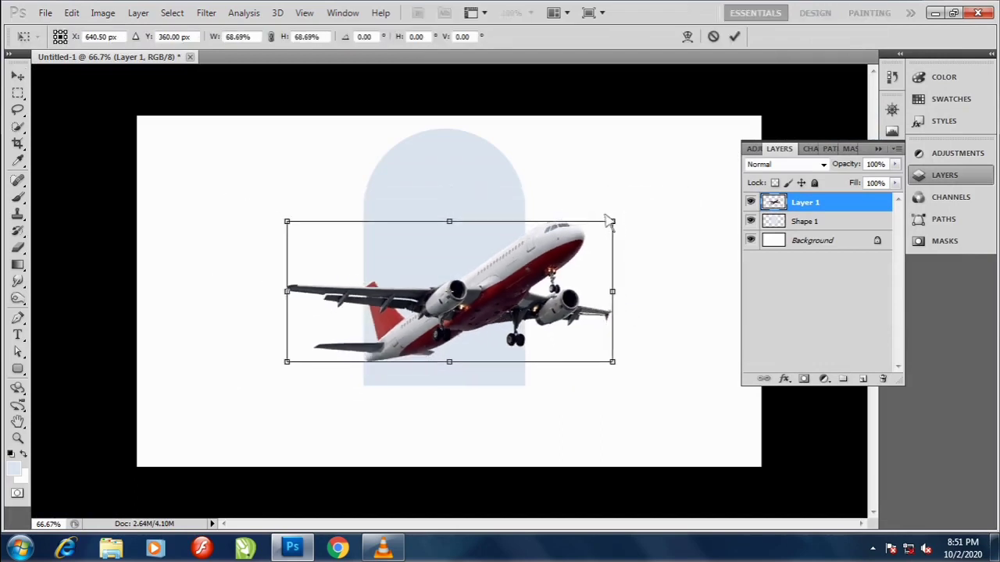
pyautogui.rightClick(508, 253)
pyautogui.click(576, 458)
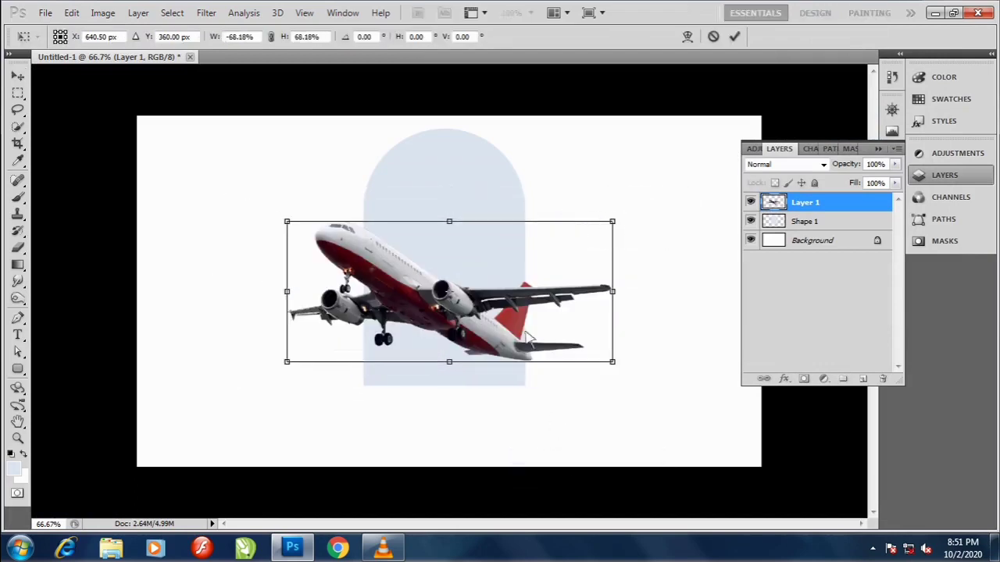
pyautogui.moveTo(432, 291); pyautogui.dragTo(357, 246)
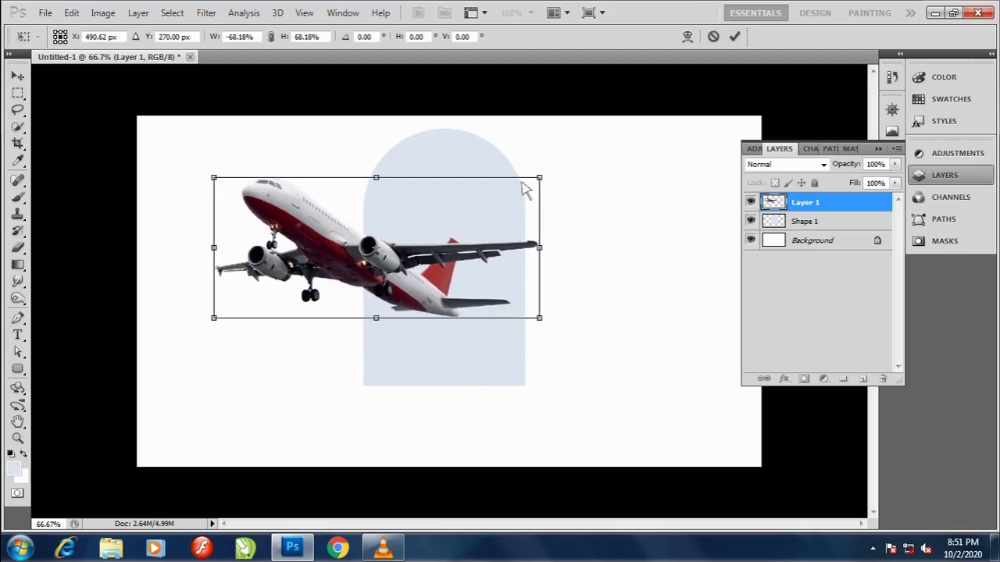
pyautogui.moveTo(541, 182); pyautogui.dragTo(508, 196)
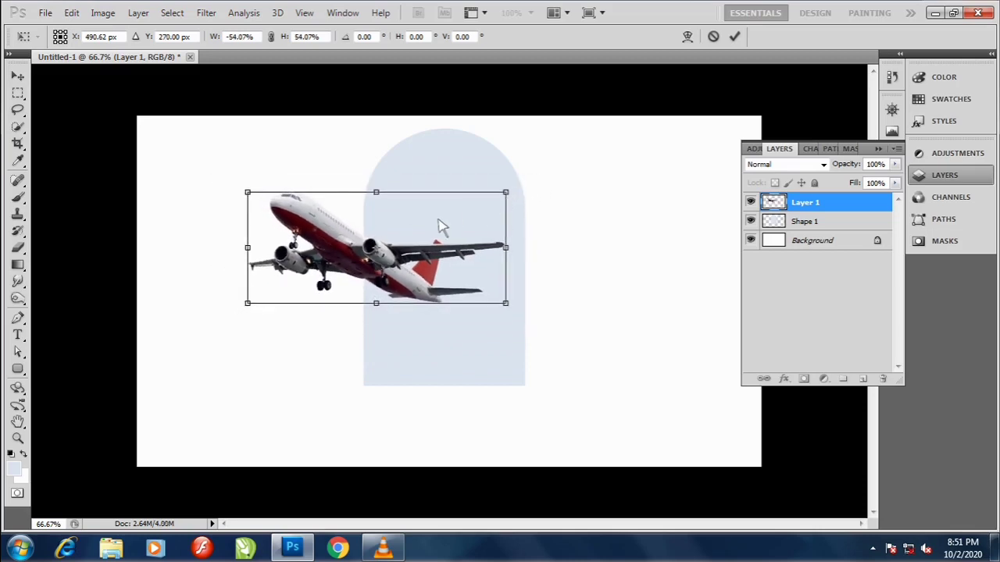
pyautogui.moveTo(428, 225); pyautogui.dragTo(444, 256)
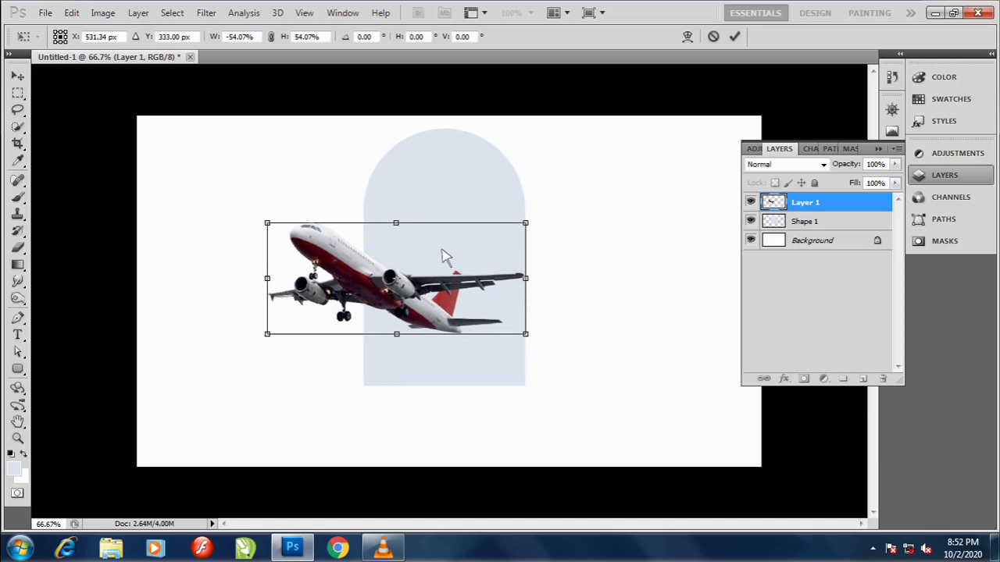
pyautogui.press('Return')
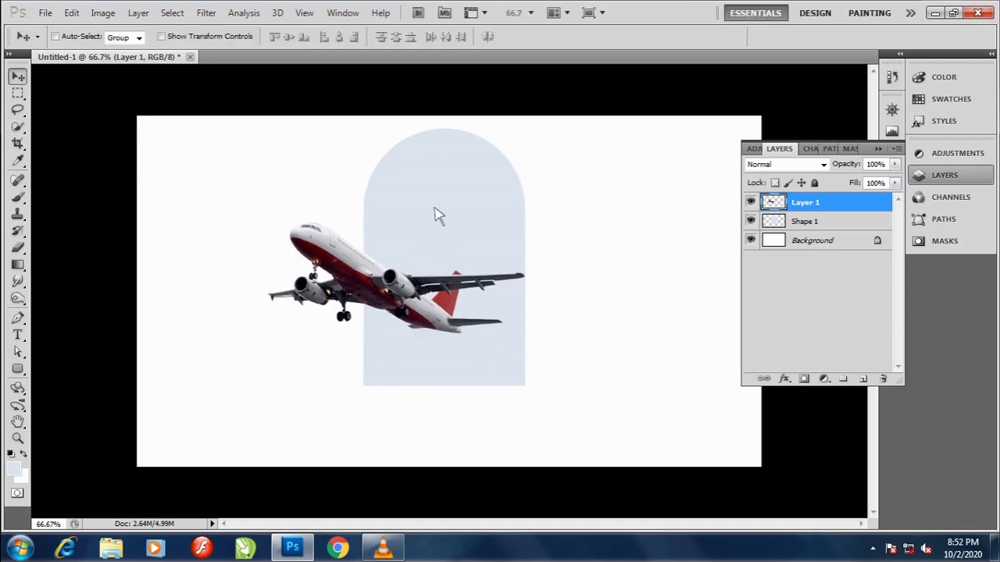
pyautogui.rightClick(435, 203)
pyautogui.click(461, 212)
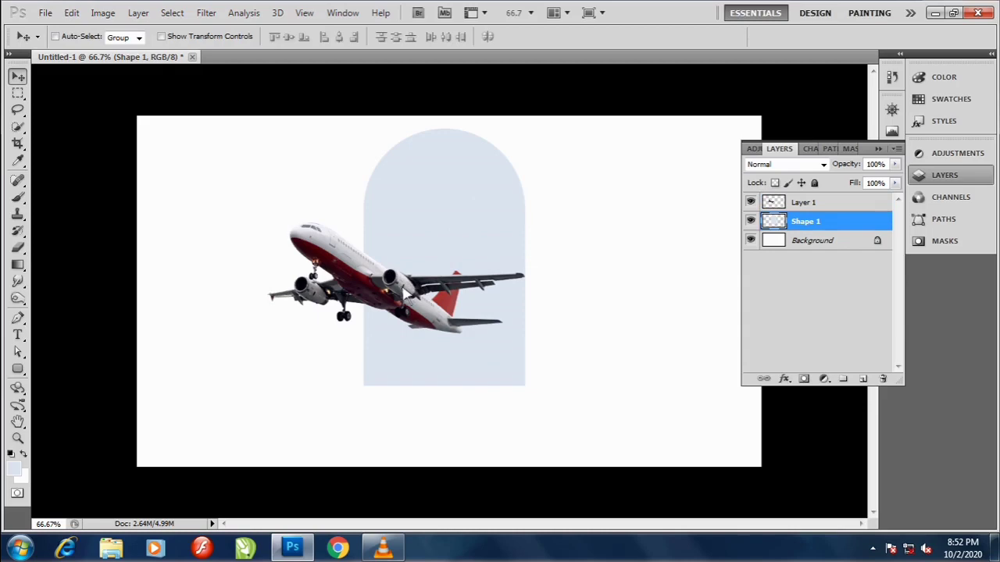
pyautogui.moveTo(404, 296)
pyautogui.mouseDown()
pyautogui.moveTo(404, 328)
pyautogui.moveTo(404, 293)
pyautogui.moveTo(377, 317)
pyautogui.moveTo(378, 341)
pyautogui.mouseUp()
pyautogui.rightClick(382, 273)
pyautogui.click(390, 283)
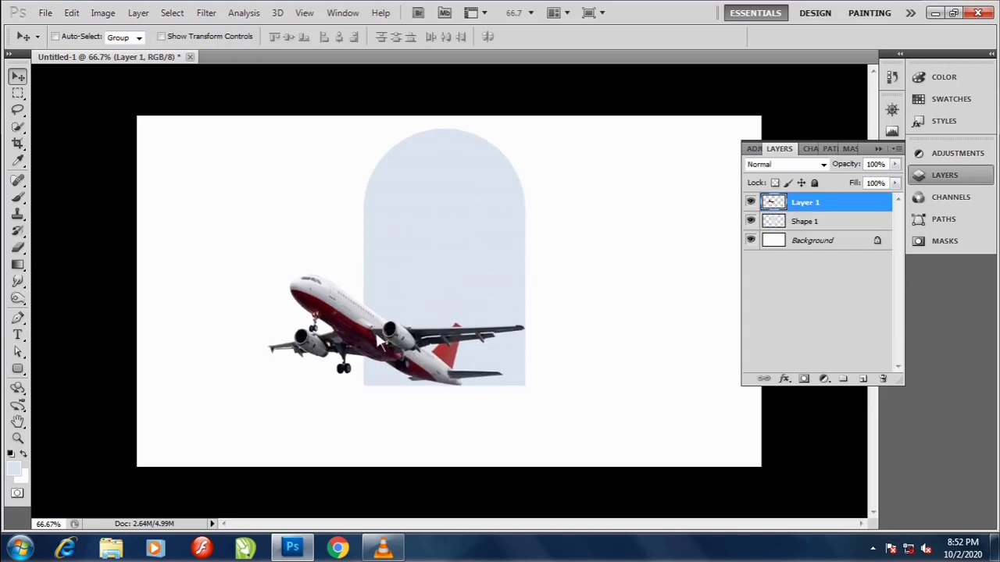
pyautogui.hotkey('ctrl', 'z')
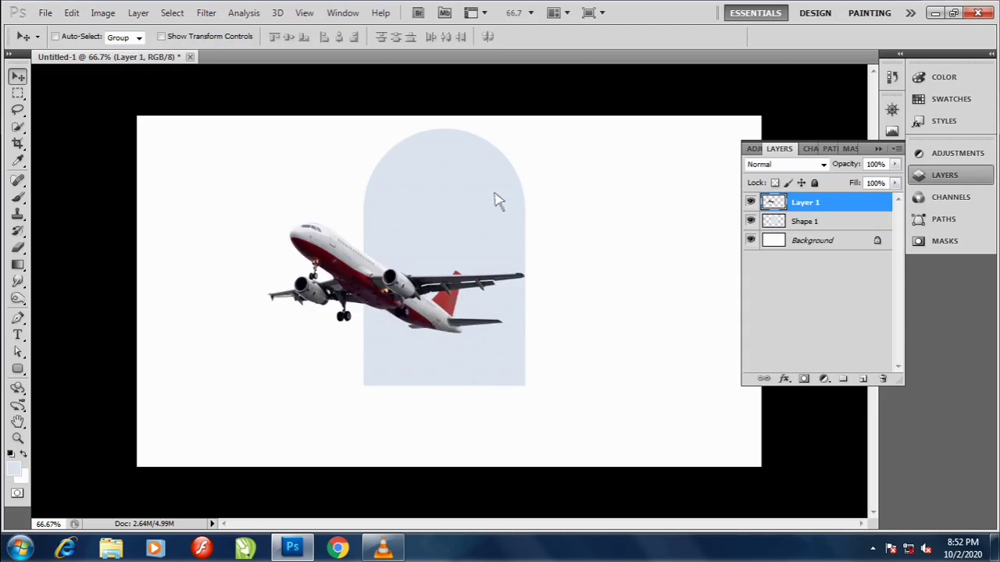
pyautogui.rightClick(509, 250)
pyautogui.click(525, 253)
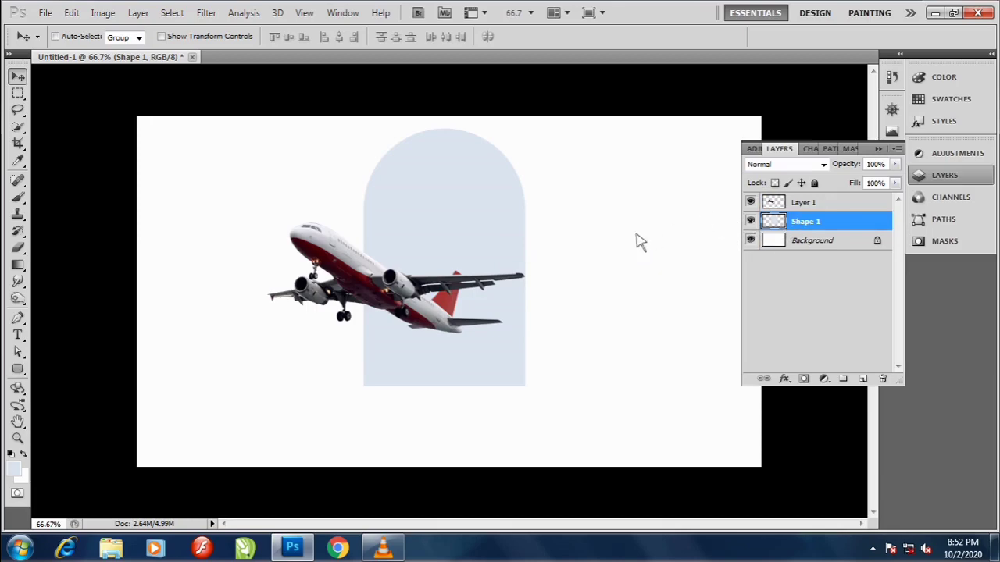
# - Copy the misty village photo into the composition as a new layer beneath the airplane
pyautogui.hotkey('ctrl', 'o')
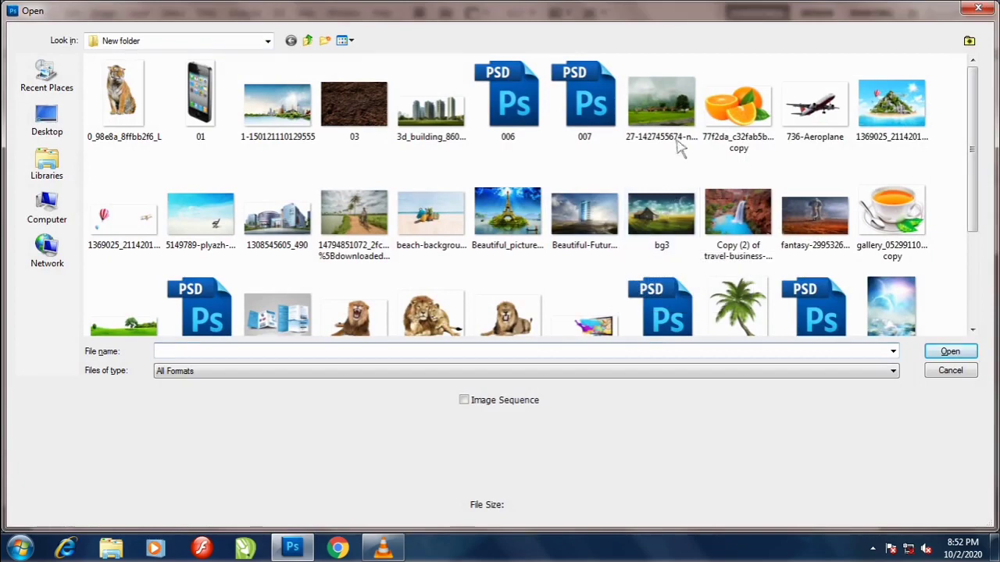
pyautogui.click(668, 113)
pyautogui.click(948, 351)
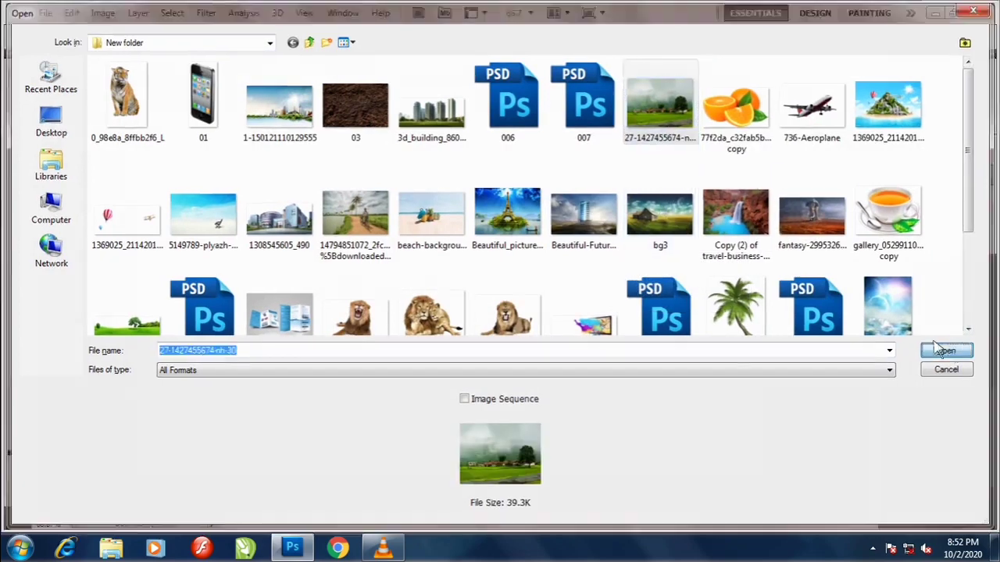
pyautogui.hotkey('ctrl', 'a')
pyautogui.hotkey('ctrl', 'c')
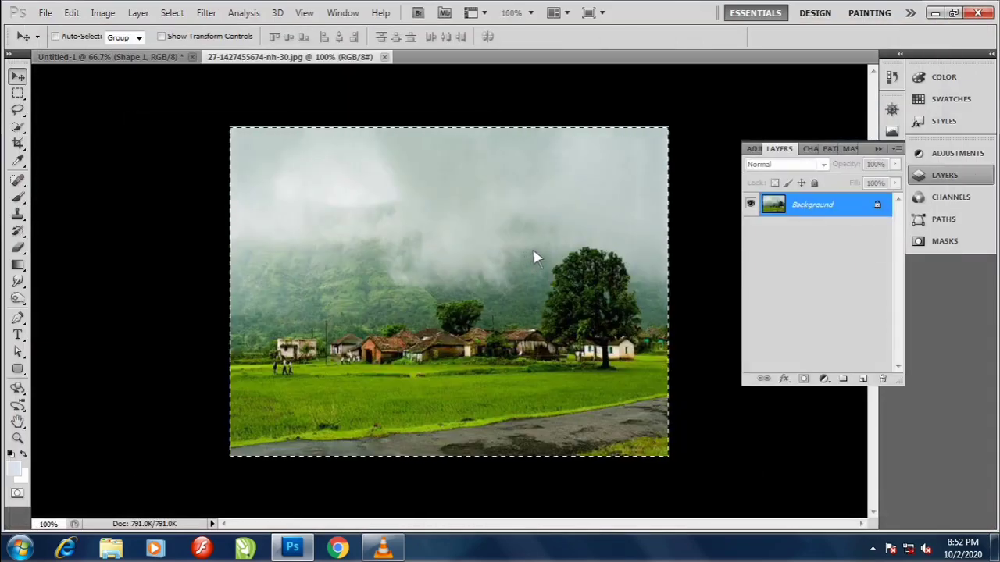
pyautogui.hotkey('ctrl', 'w')
pyautogui.hotkey('ctrl', 'v')
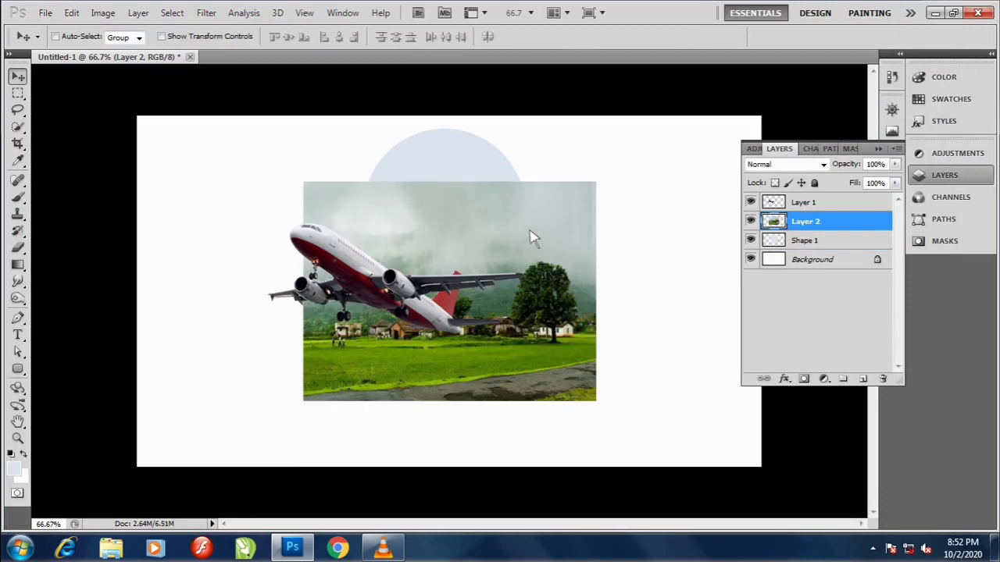
pyautogui.moveTo(530, 238); pyautogui.dragTo(530, 185)
# - Scale the village photo to about 195% and position it to fill most of the canvas
pyautogui.hotkey('ctrl', 't')
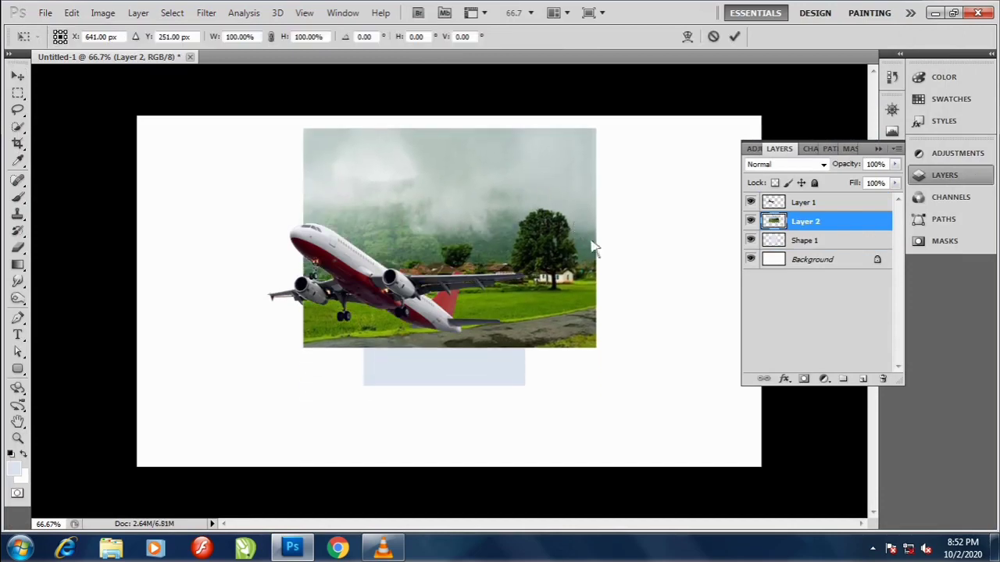
pyautogui.moveTo(598, 349); pyautogui.dragTo(658, 395)
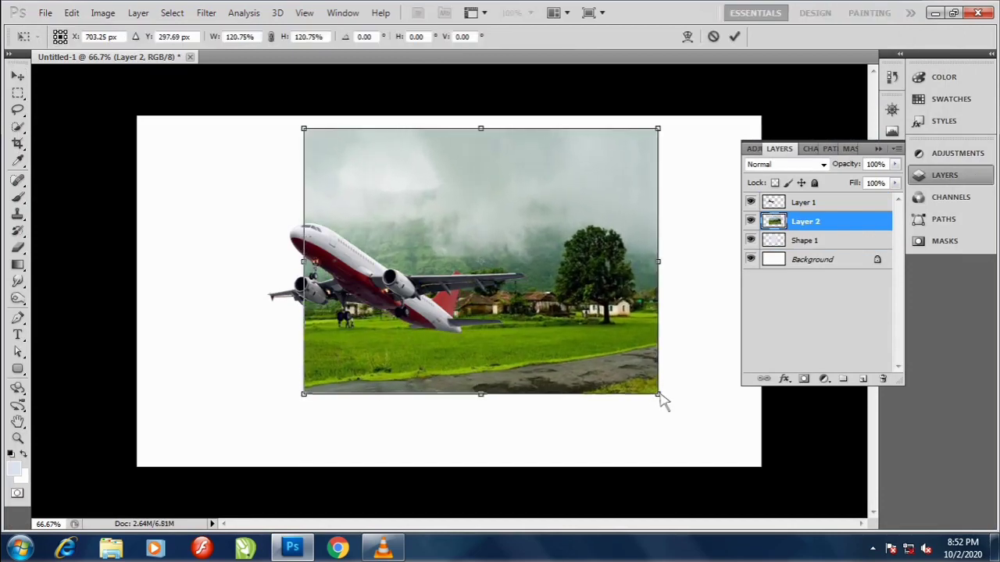
pyautogui.moveTo(571, 291); pyautogui.dragTo(573, 331)
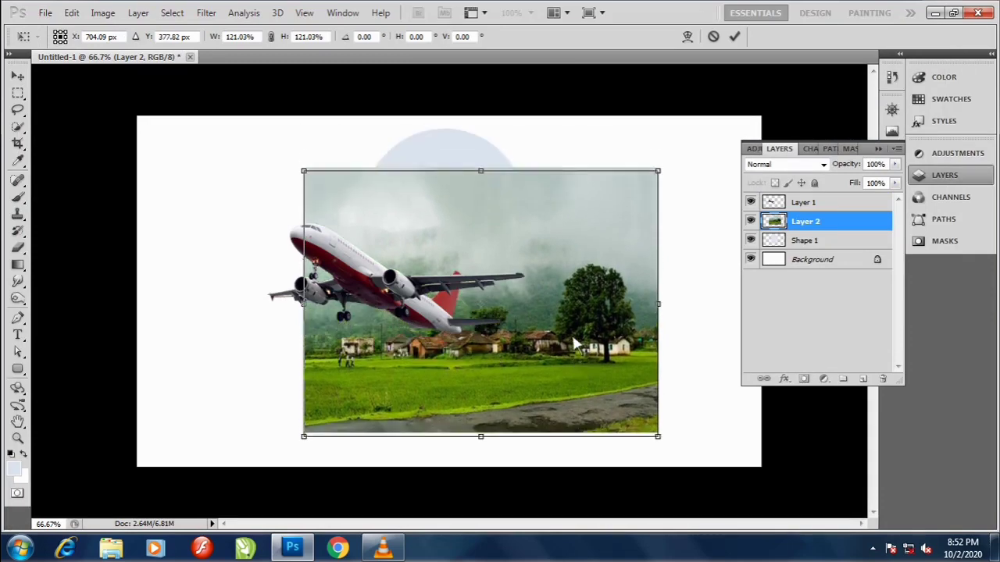
pyautogui.moveTo(658, 170); pyautogui.dragTo(726, 138)
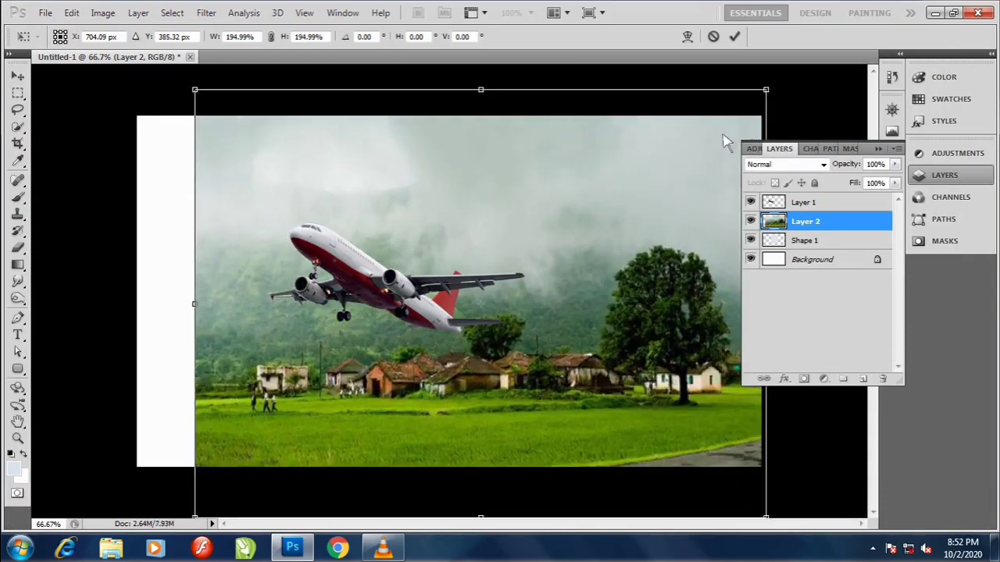
pyautogui.moveTo(607, 208); pyautogui.dragTo(608, 250)
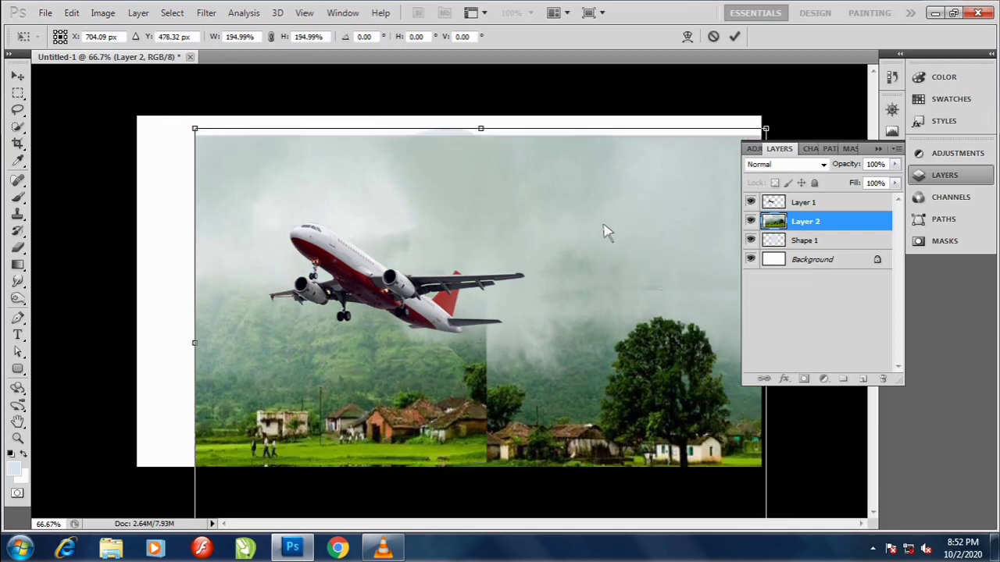
pyautogui.press('Return')
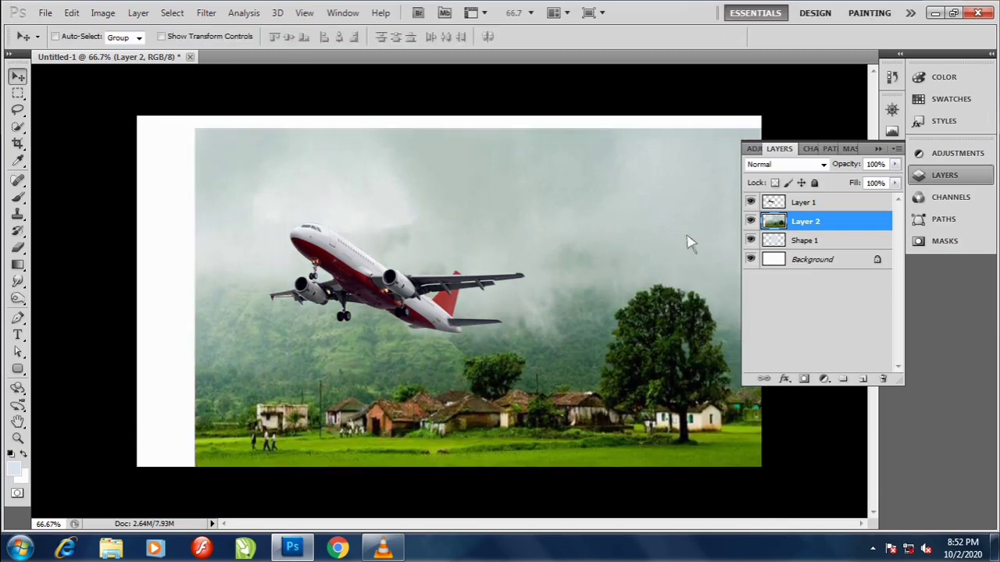
# - Delete the village photo outside the arch's outline, then select the Shape 1 layer
pyautogui.keyDown('ctrl'); pyautogui.click(772, 241); pyautogui.keyUp('ctrl')
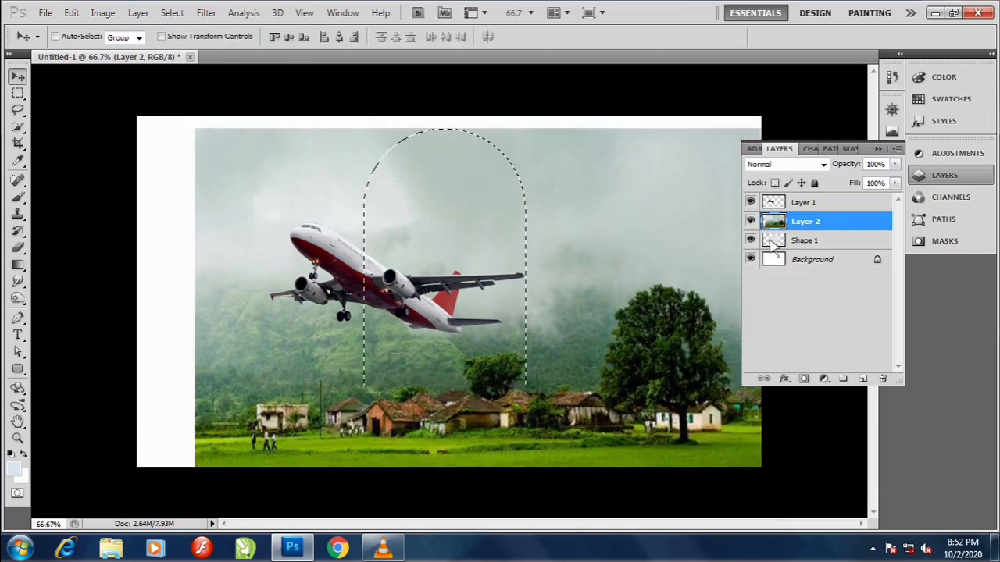
pyautogui.hotkey('ctrl', 'shift', 'i')
pyautogui.press('Delete')
pyautogui.hotkey('ctrl', 'd')
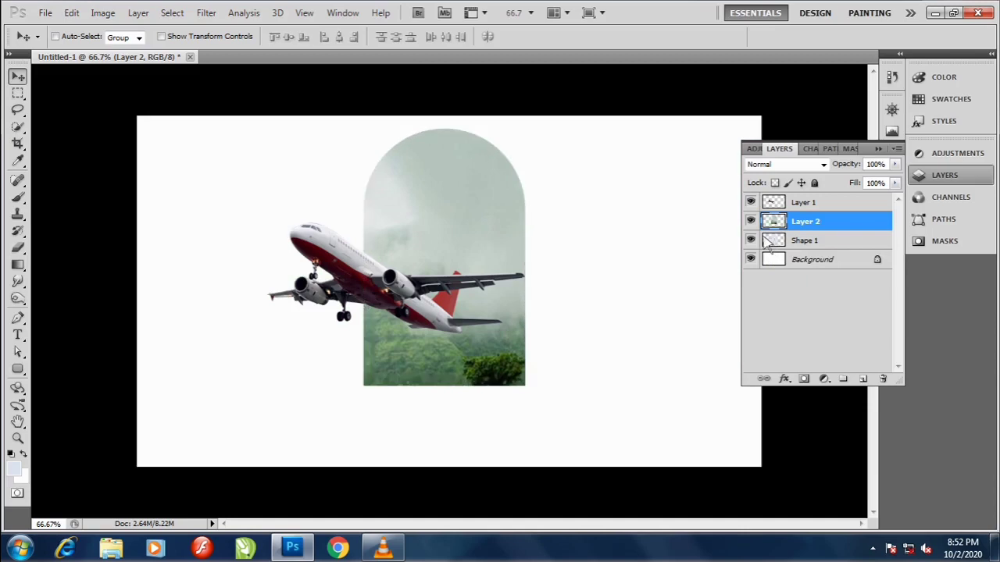
pyautogui.click(807, 242)
# - Duplicate the arch below the original and give the copy a black Color Overlay
pyautogui.hotkey('ctrl', 'j')
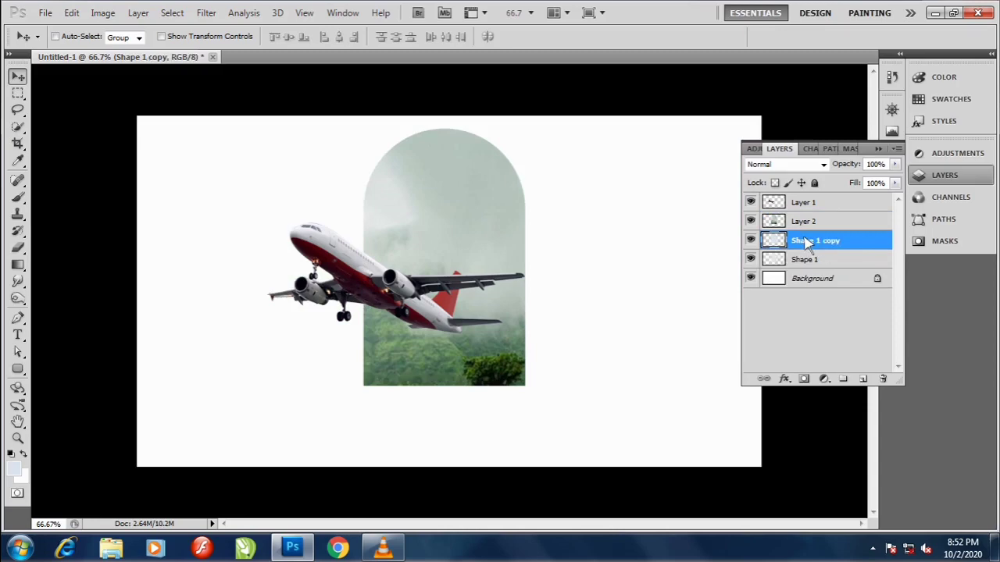
pyautogui.hotkey('ctrl', '[')
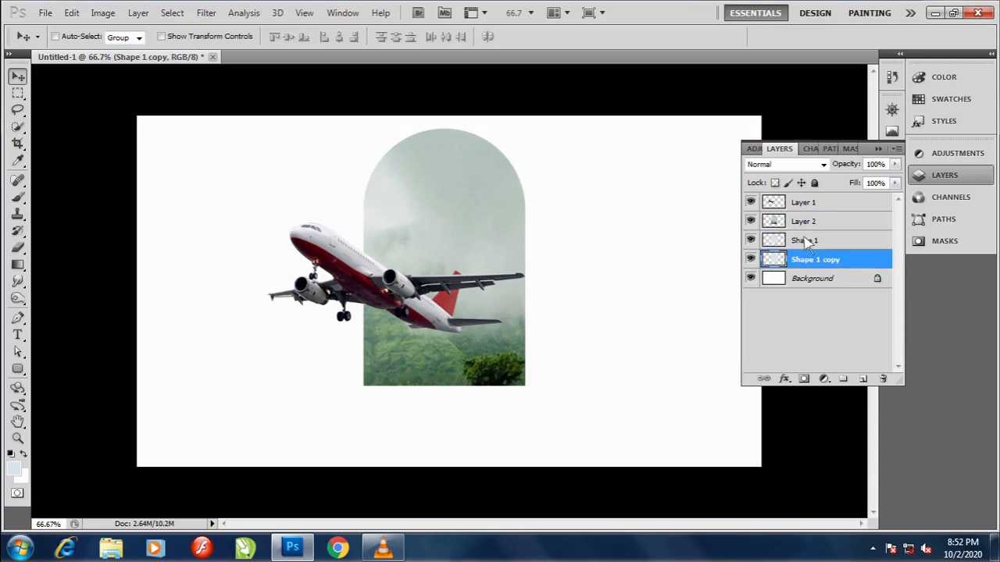
pyautogui.hotkey('alt', 'l')
pyautogui.press('y')
pyautogui.press('v')
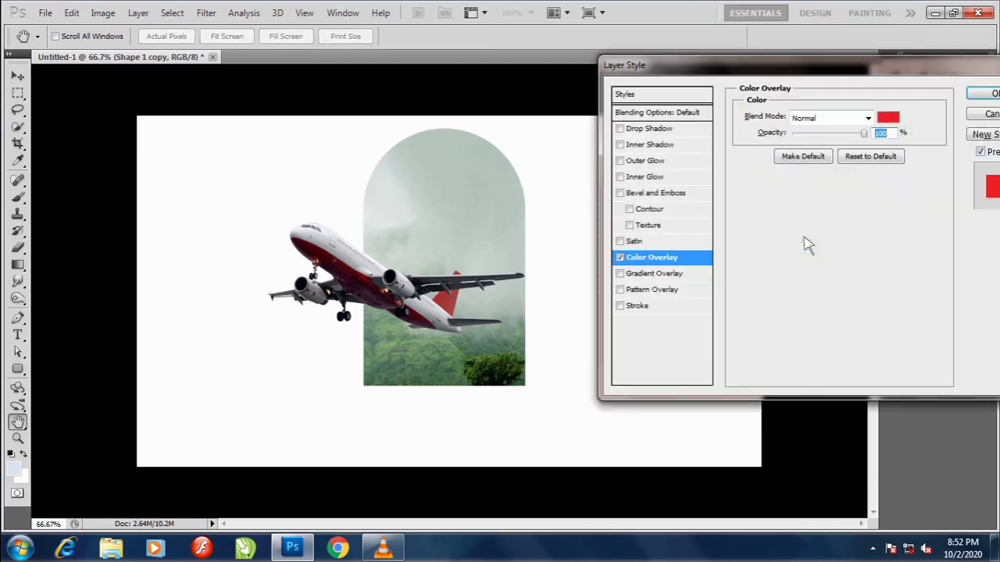
pyautogui.click(890, 124)
pyautogui.moveTo(641, 286); pyautogui.dragTo(546, 384)
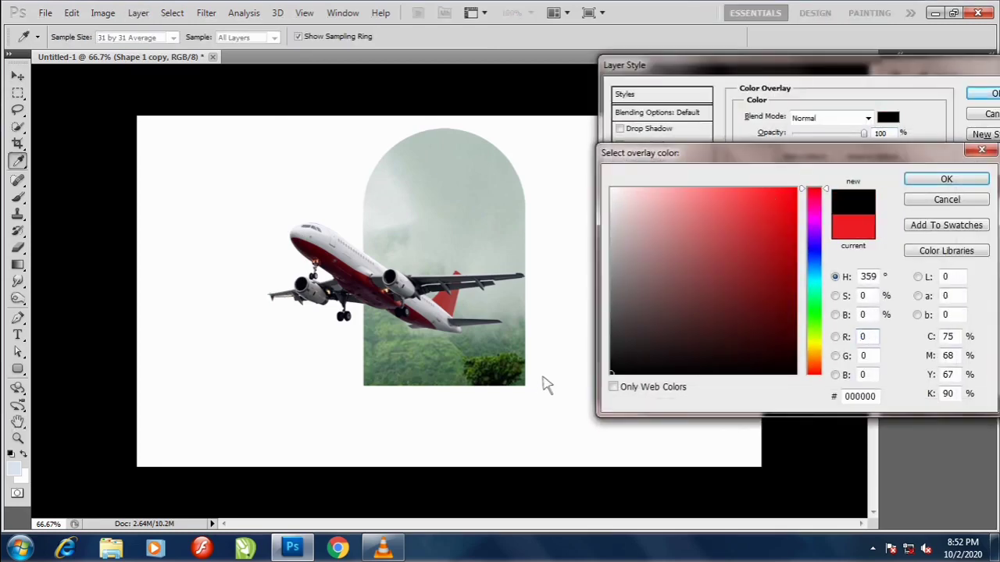
pyautogui.click(935, 178)
pyautogui.press('Return')
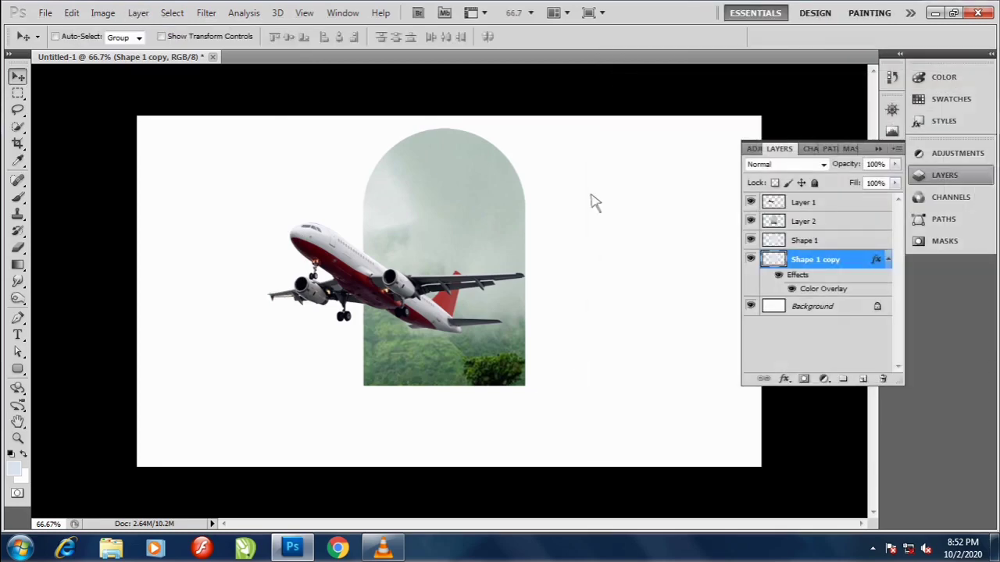
# - Skew the black arch copy flat to the right into a shadow
pyautogui.hotkey('ctrl', 't')
pyautogui.moveTo(453, 135)
pyautogui.mouseDown()
pyautogui.moveTo(542, 306)
pyautogui.moveTo(542, 336)
pyautogui.moveTo(554, 335)
pyautogui.mouseUp()
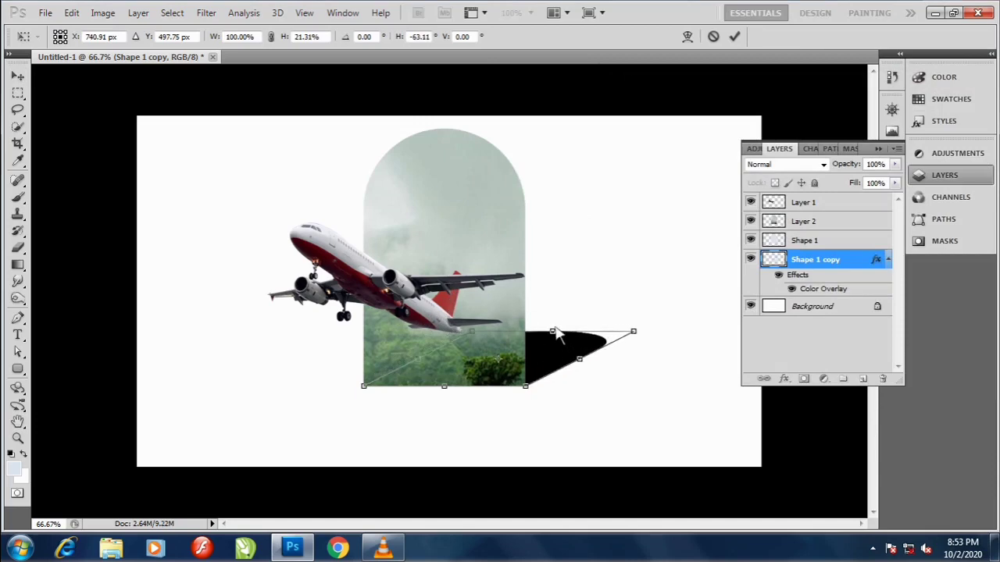
pyautogui.press('Return')
# - Apply a Gaussian Blur to the black shadow
pyautogui.click(206, 12)
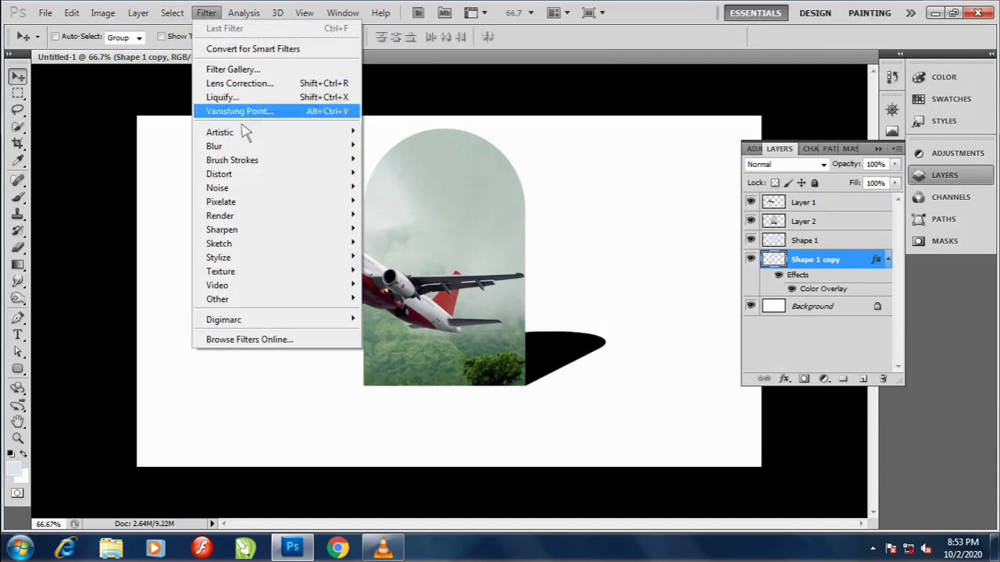
pyautogui.moveTo(214, 146)
pyautogui.click(406, 202)
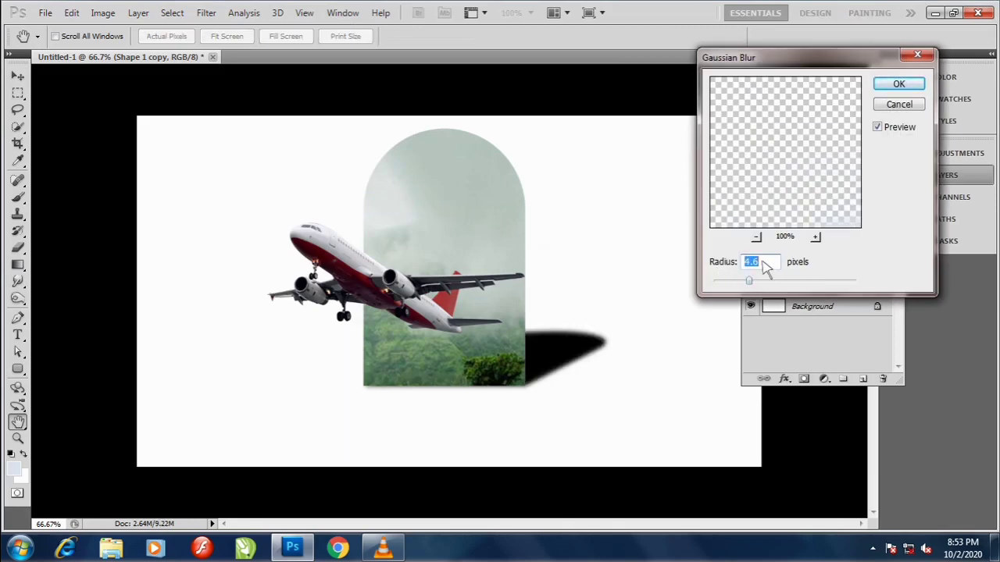
pyautogui.press('Return')
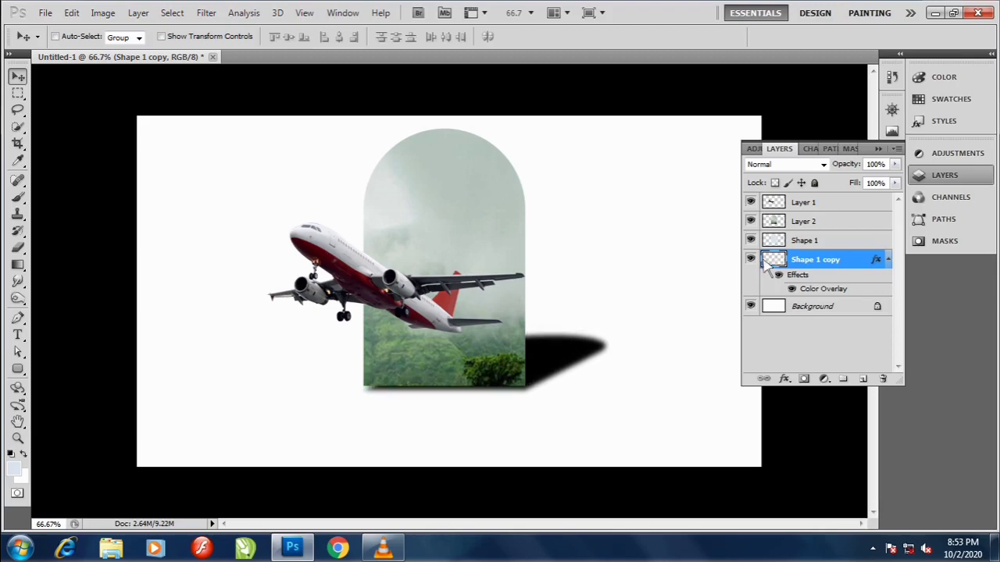
# - Erase the shadow's far right end with a large eraser so it fades into white
pyautogui.press('e')
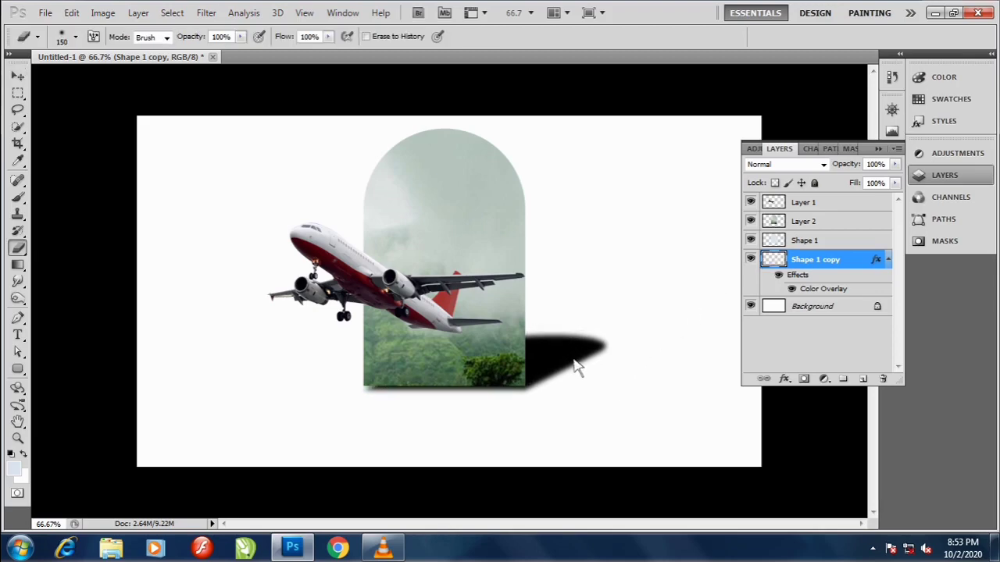
pyautogui.press(']')
pyautogui.press(']')
pyautogui.click(574, 327)
pyautogui.click(625, 308)
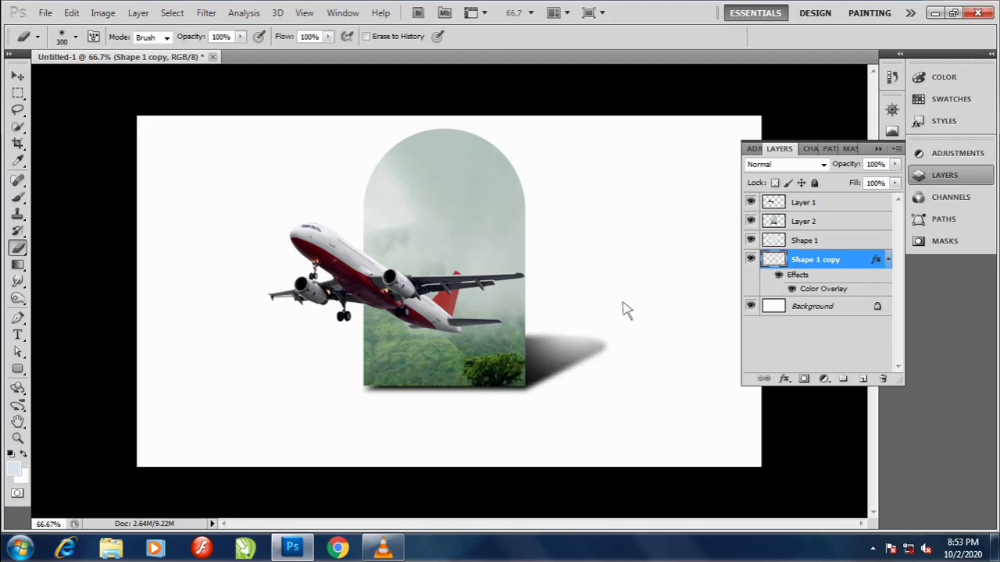
pyautogui.click(611, 299)
pyautogui.click(619, 301)
pyautogui.click(582, 294)
pyautogui.click(622, 305)
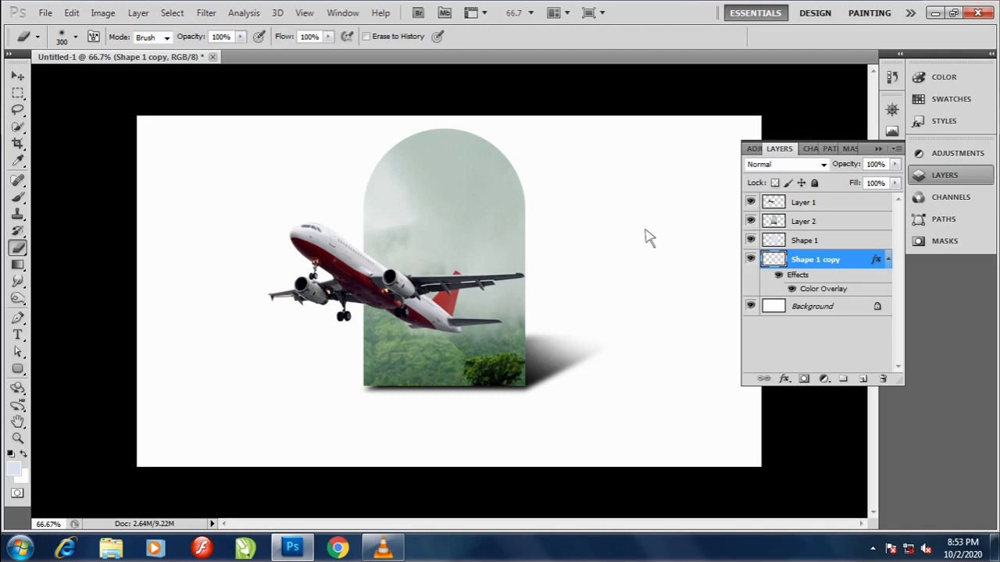
pyautogui.press('v')
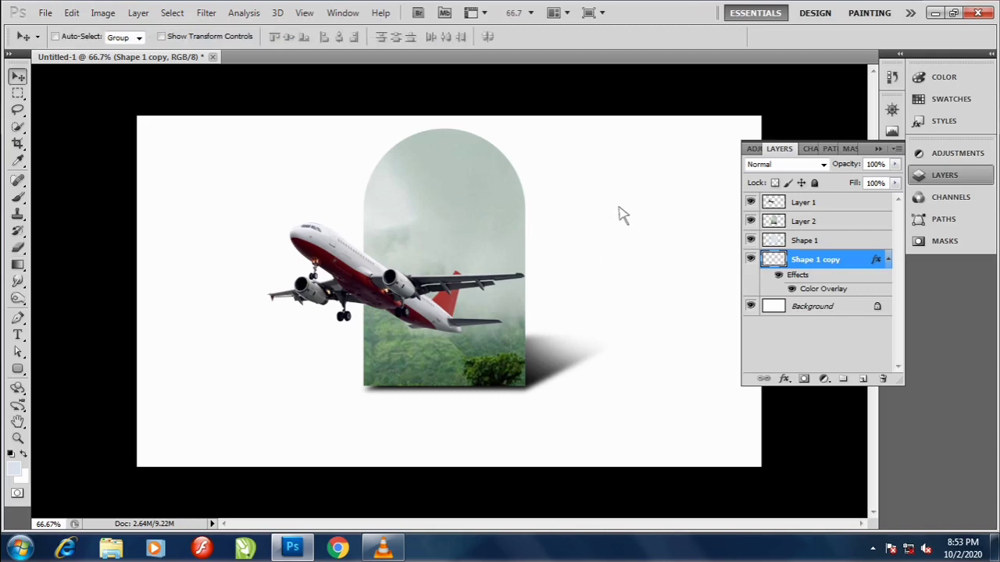
# - Add a new Layer 3 directly above the Background layer
pyautogui.click(803, 310)
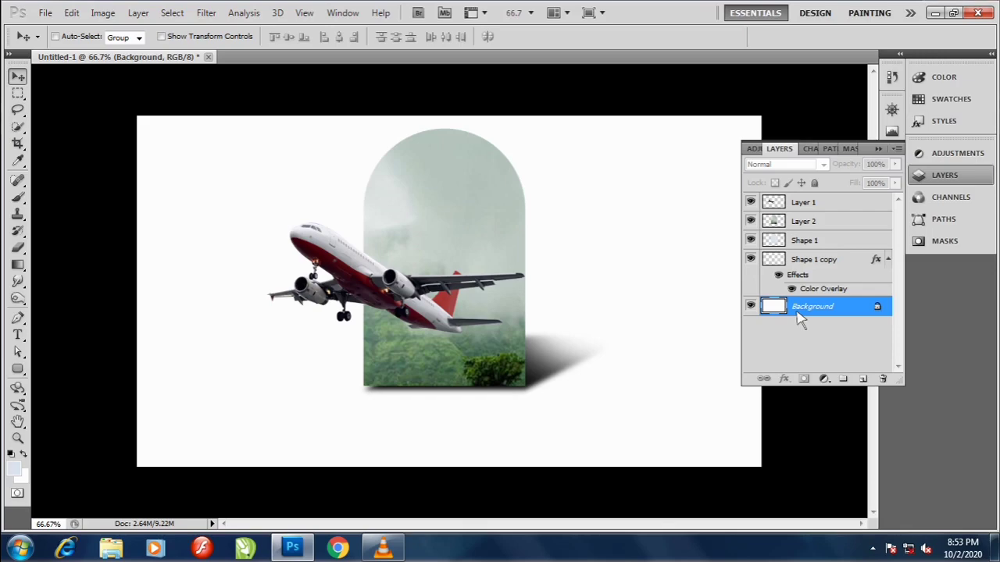
pyautogui.hotkey('ctrl', 'shift', 'n')
pyautogui.press('Return')
pyautogui.hotkey('alt', 'l')
pyautogui.press('Escape')
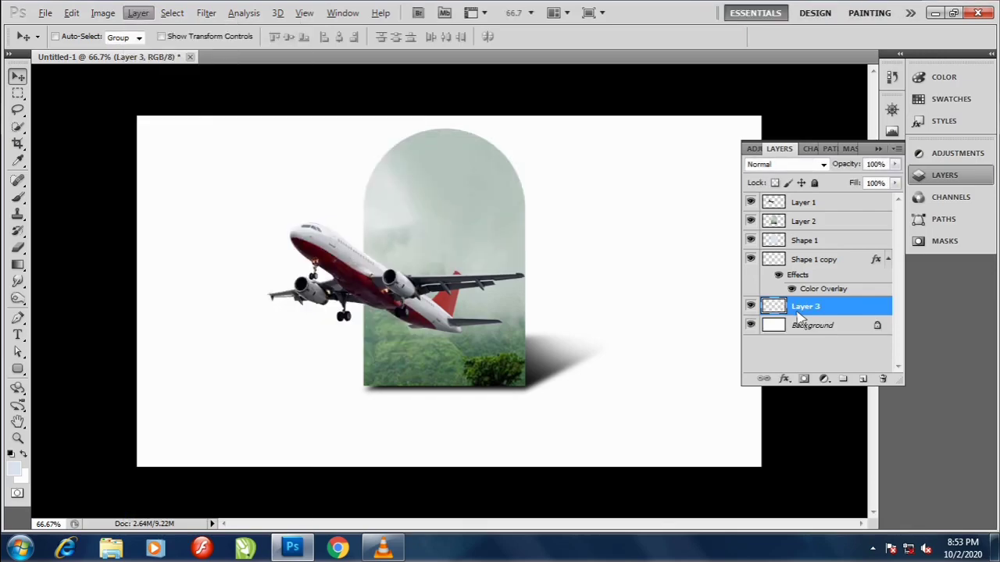
# - Give Layer 3 a blue Color Overlay of CMYK 100, 50, 0, 2
pyautogui.hotkey('alt', 'l')
pyautogui.press('y')
pyautogui.press('v')
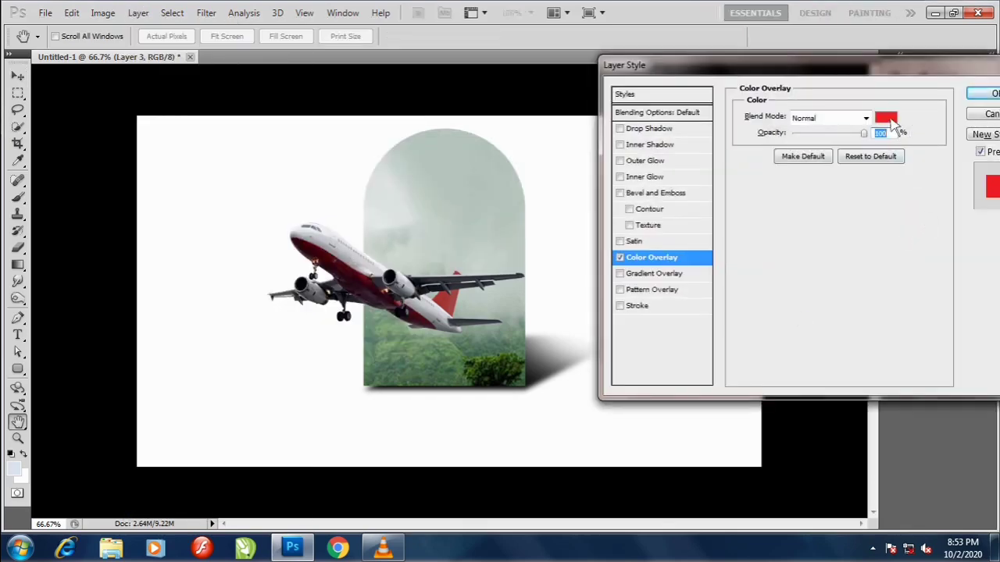
pyautogui.click(886, 119)
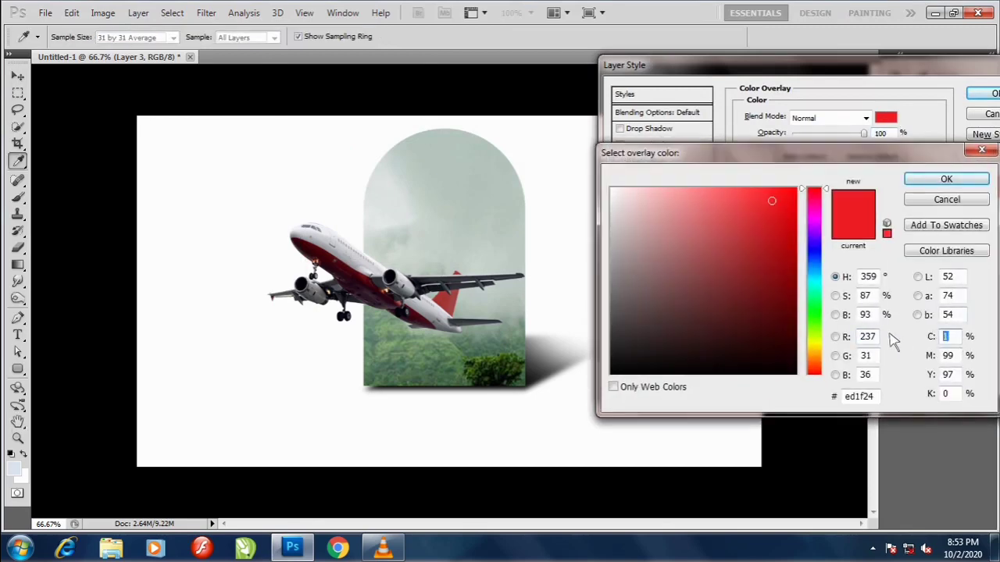
pyautogui.write('100\t50\t0')
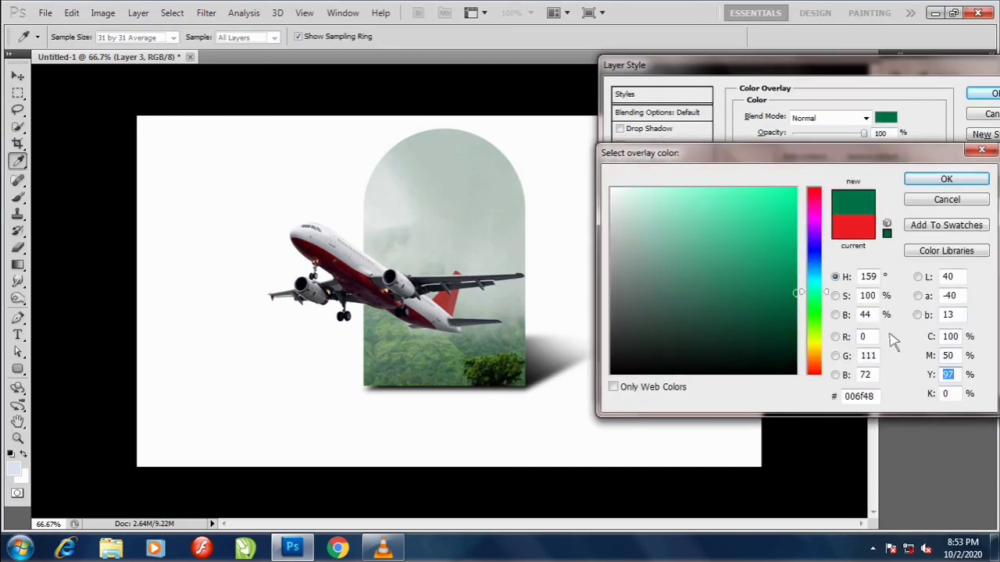
pyautogui.press('Tab')
pyautogui.write('2')
pyautogui.press('Return')
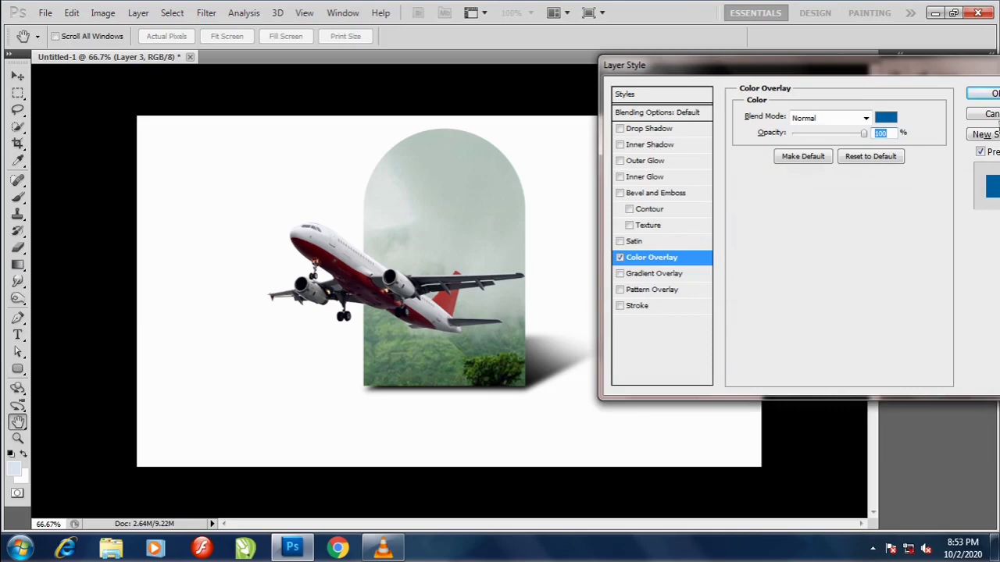
pyautogui.click(976, 94)
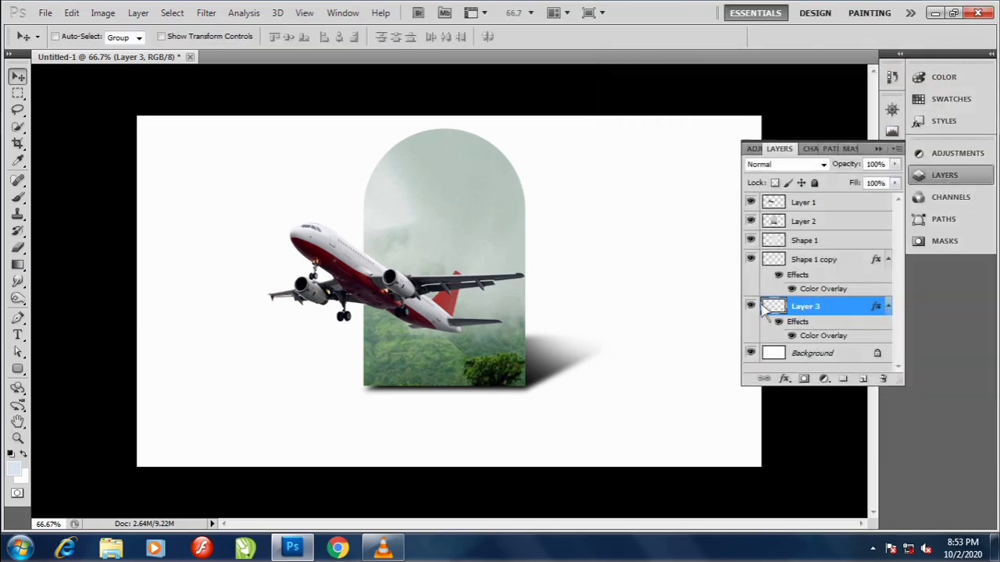
# - Fill Layer 3 with a CMYK 50, 20, 0, 20 foreground blue and add an empty Layer 4
pyautogui.click(15, 470)
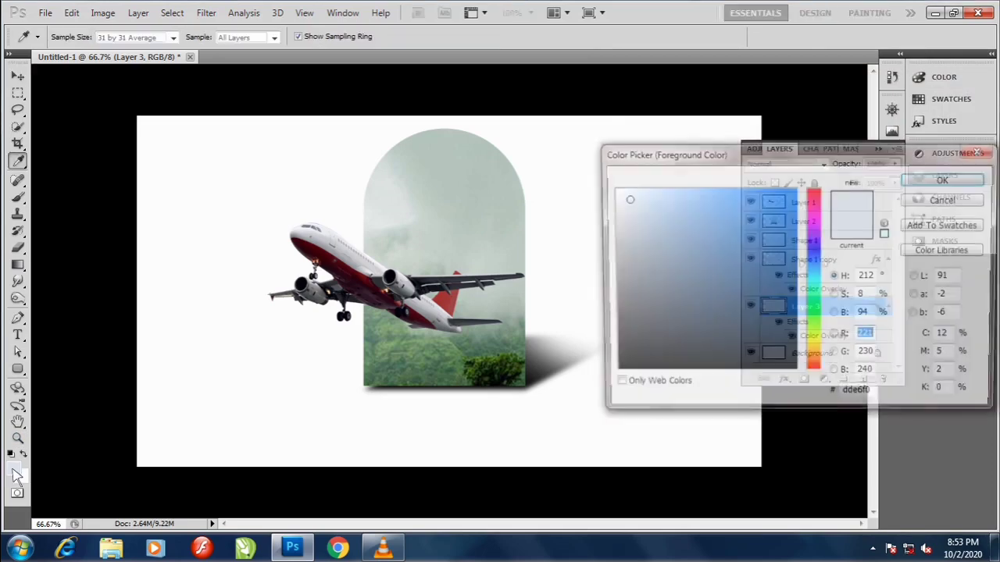
pyautogui.click(955, 337)
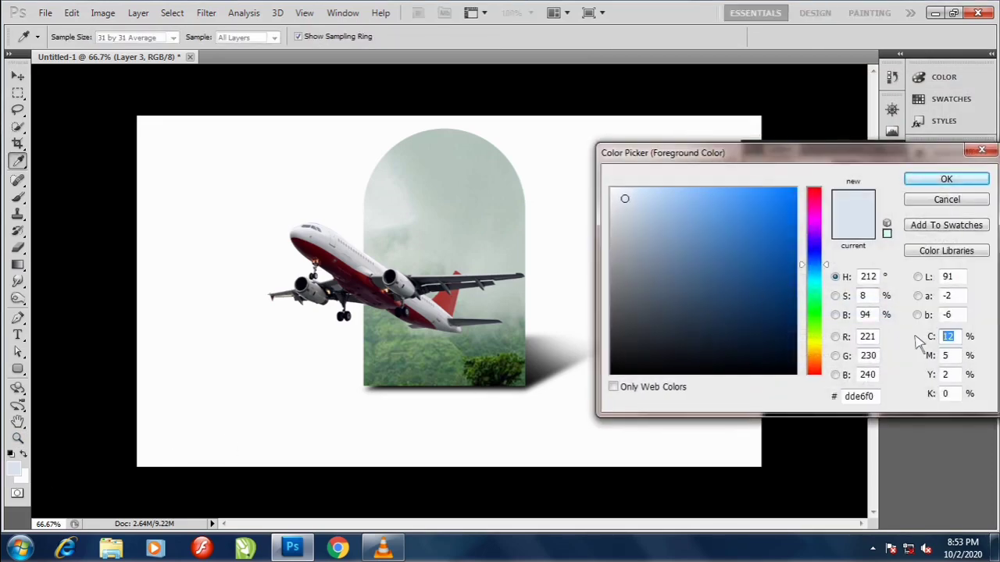
pyautogui.write('50')
pyautogui.press('Tab')
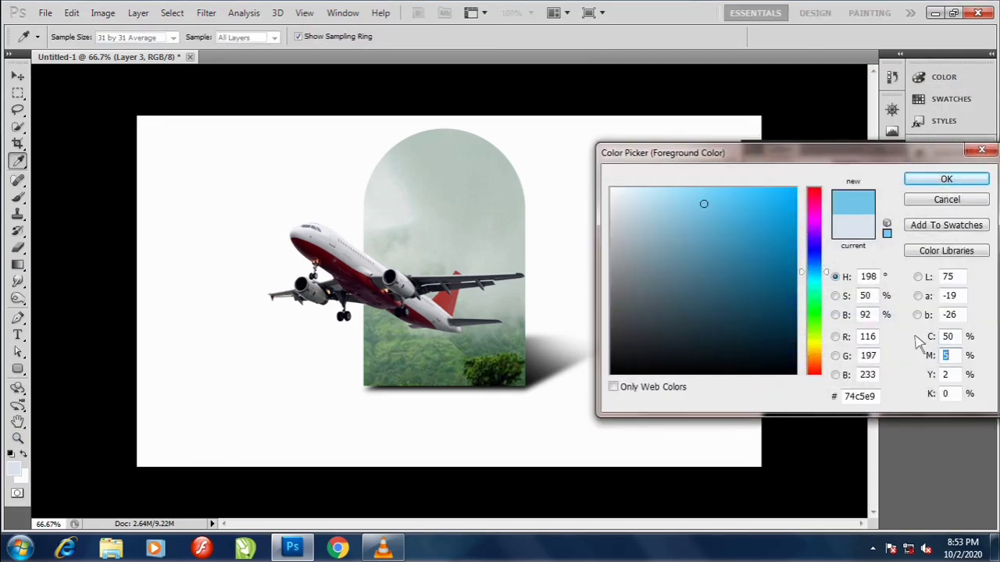
pyautogui.write('20')
pyautogui.press('Tab')
pyautogui.write('0')
pyautogui.press('Tab')
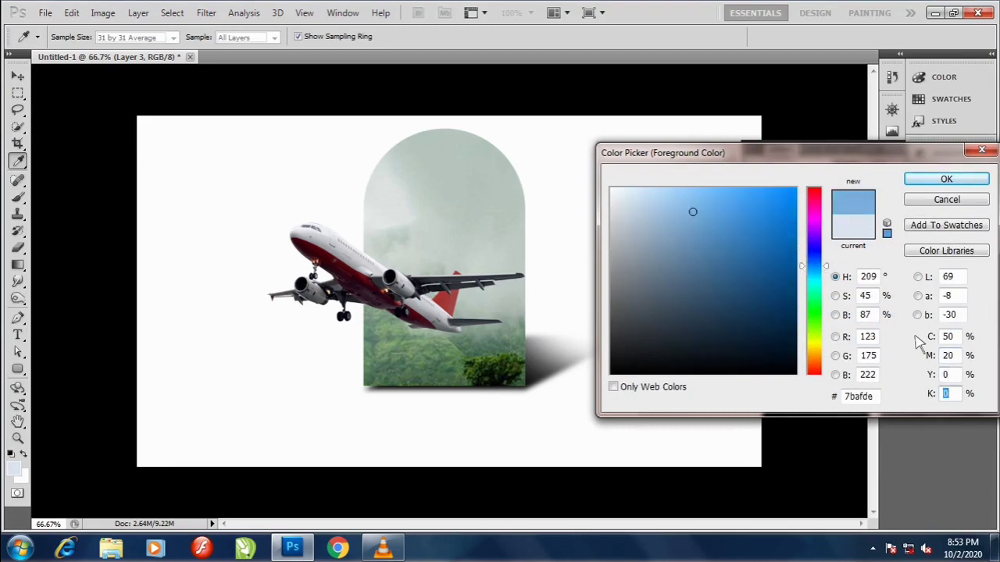
pyautogui.write('20')
pyautogui.press('Return')
pyautogui.press('v')
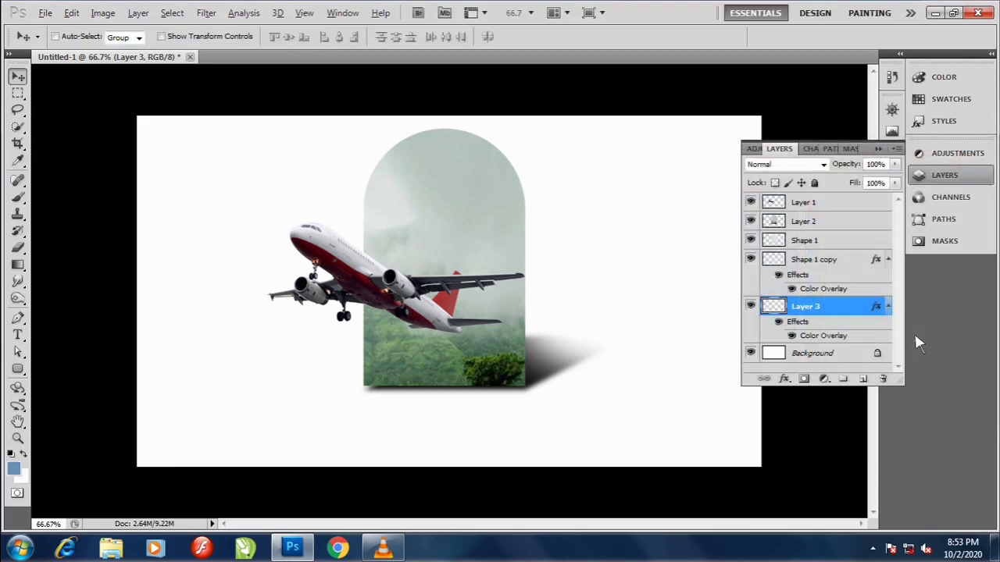
pyautogui.hotkey('alt', 'BackSpace')
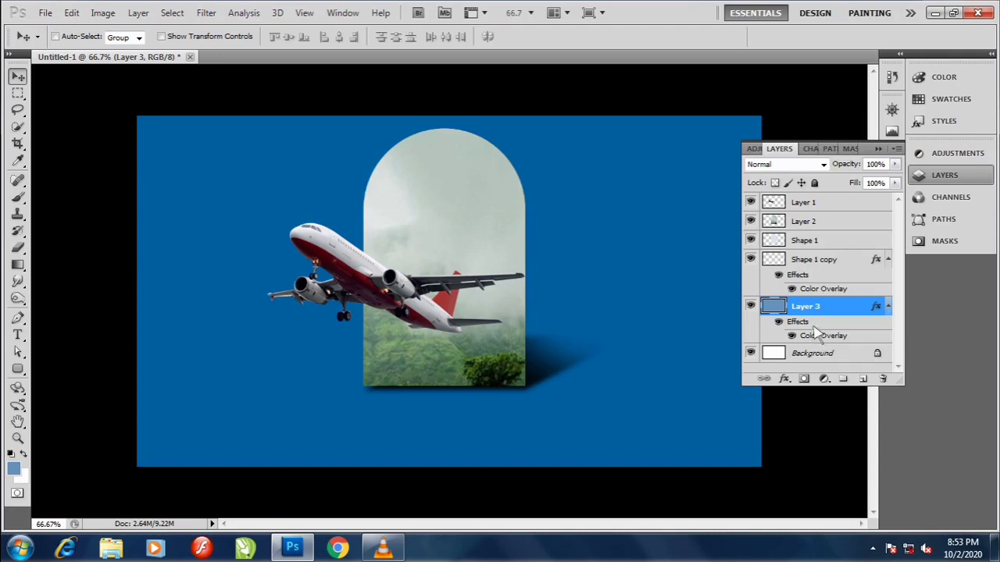
pyautogui.hotkey('ctrl', 'shift', 'n')
pyautogui.press('Return')
# - Dab a soft white brush glow on Layer 4 behind the arch, then bring up the Open dialog
pyautogui.press('b')
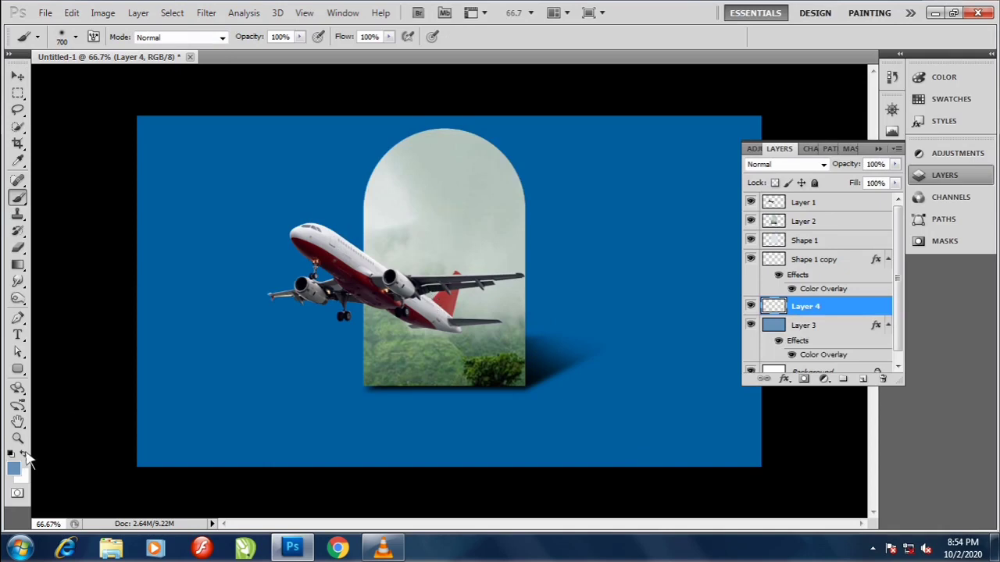
pyautogui.click(25, 454)
pyautogui.click(447, 309)
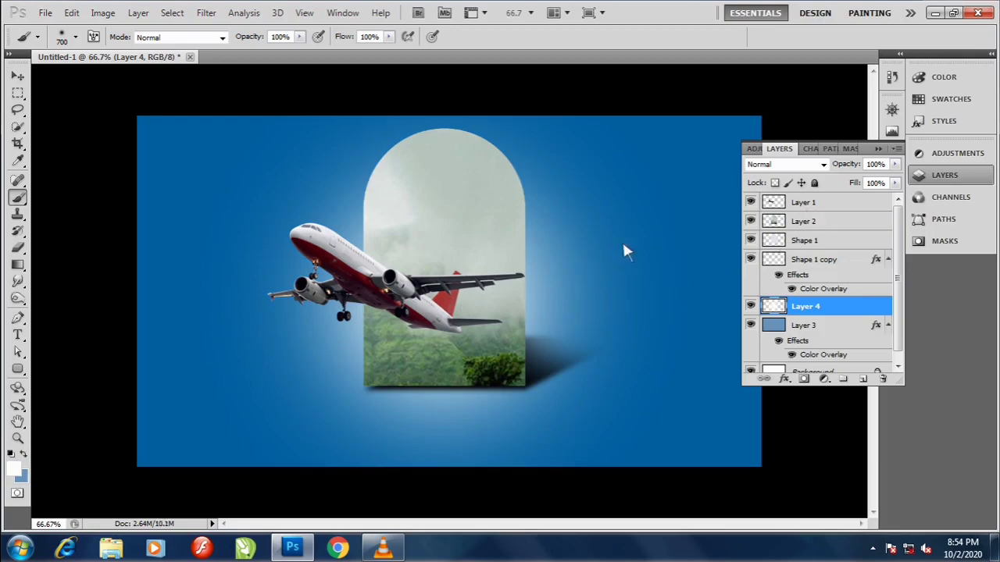
pyautogui.hotkey('ctrl', 'o')
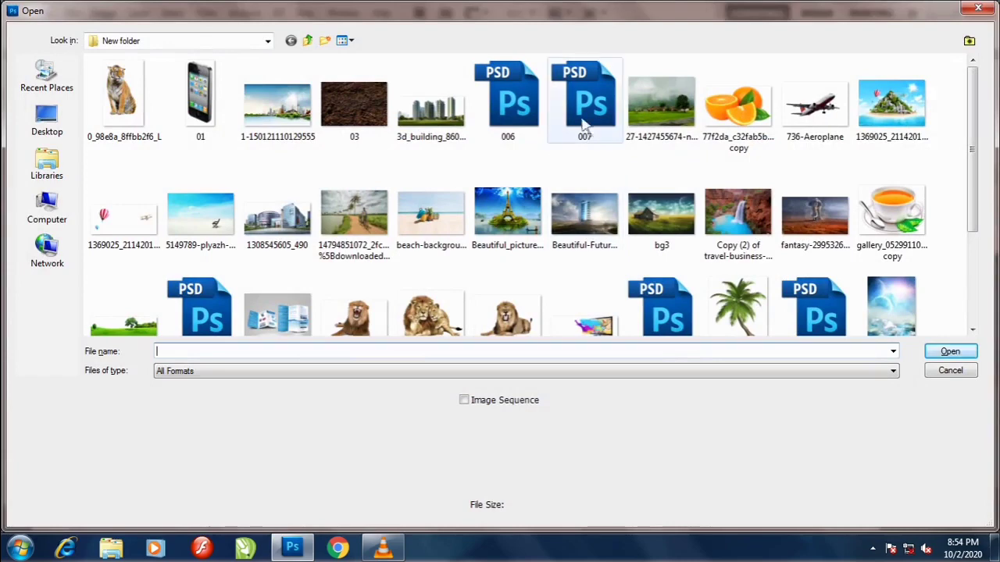
# - Browse New folder's previews and open the Nat-Geo-Wild-PSD-File
pyautogui.click(586, 93)
pyautogui.click(199, 305)
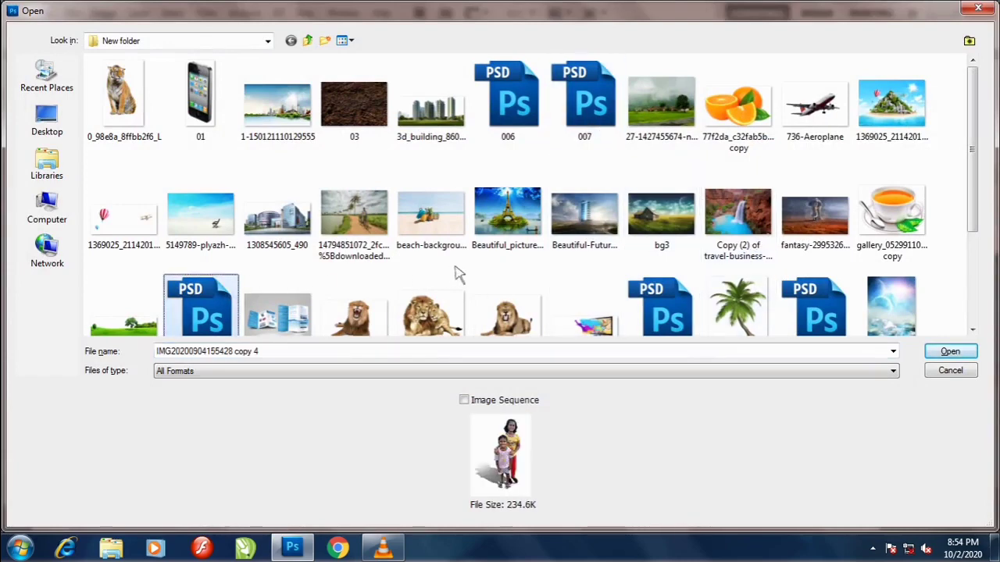
pyautogui.scroll(-3, 460, 272)
pyautogui.click(799, 172)
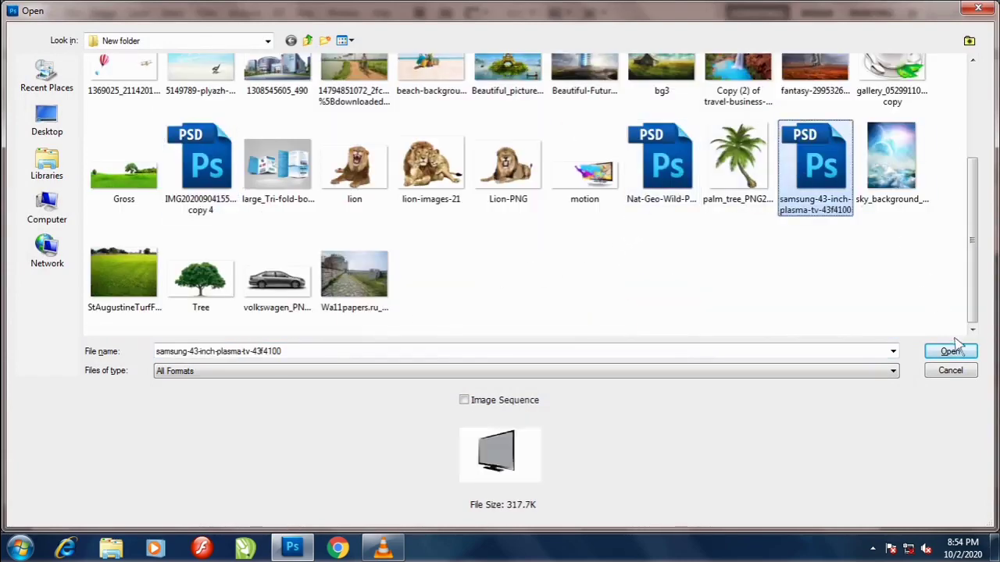
pyautogui.click(675, 178)
pyautogui.click(949, 351)
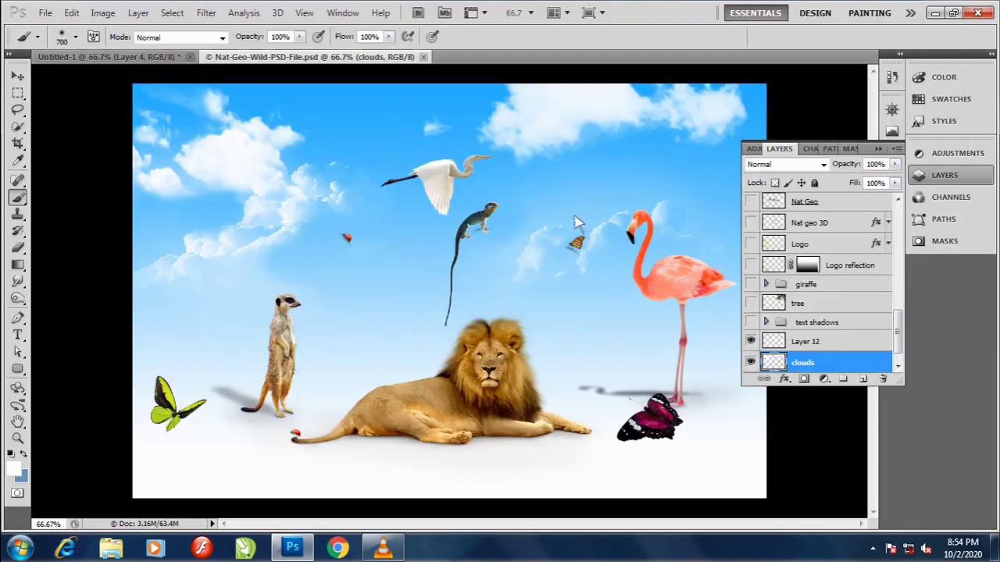
# - Drag the clouds layer into the airplane composition across the upper canvas
pyautogui.press('v')
pyautogui.rightClick(557, 127)
pyautogui.click(560, 133)
pyautogui.rightClick(551, 129)
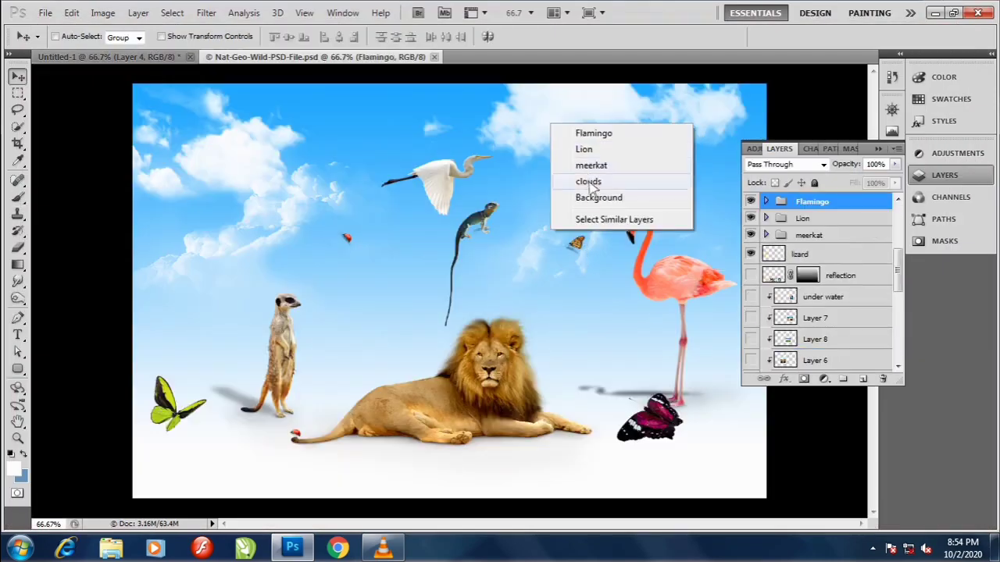
pyautogui.click(591, 180)
pyautogui.moveTo(558, 138)
pyautogui.mouseDown()
pyautogui.moveTo(149, 69)
pyautogui.moveTo(366, 207)
pyautogui.mouseUp()
pyautogui.moveTo(419, 179)
pyautogui.mouseDown()
pyautogui.moveTo(523, 151)
pyautogui.moveTo(591, 153)
pyautogui.mouseUp()
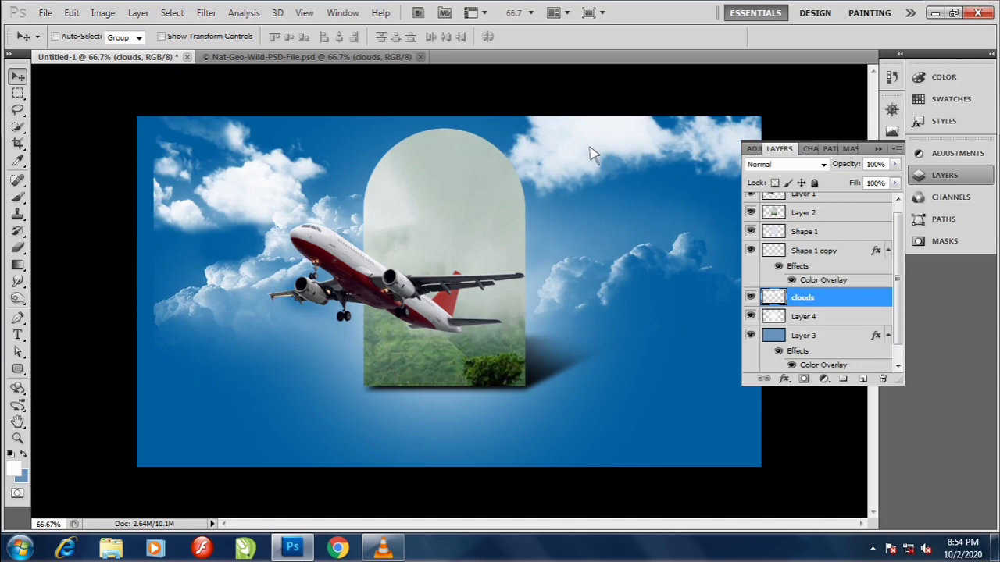
pyautogui.hotkey('ctrl', ']')
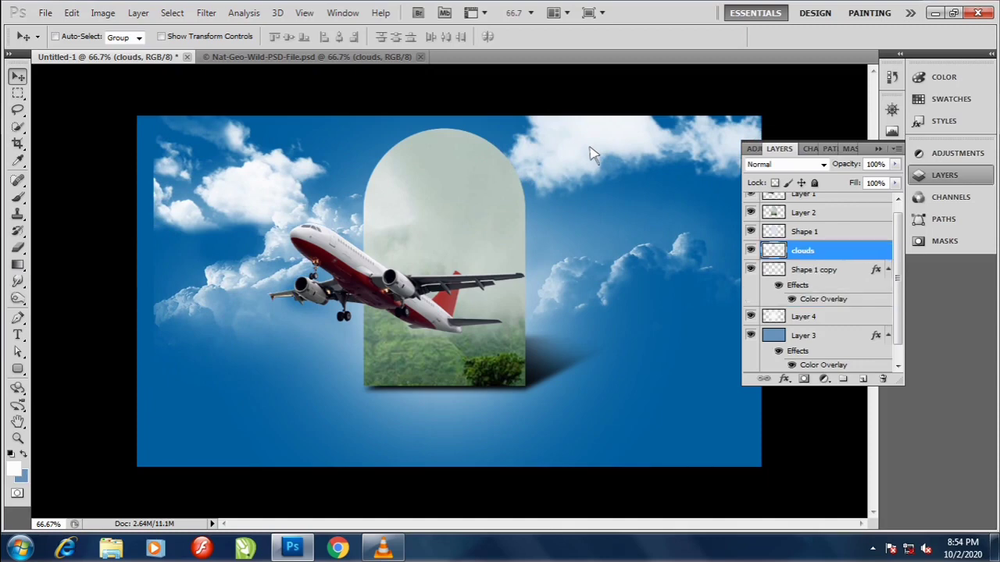
pyautogui.hotkey('ctrl', 'shift', ']')
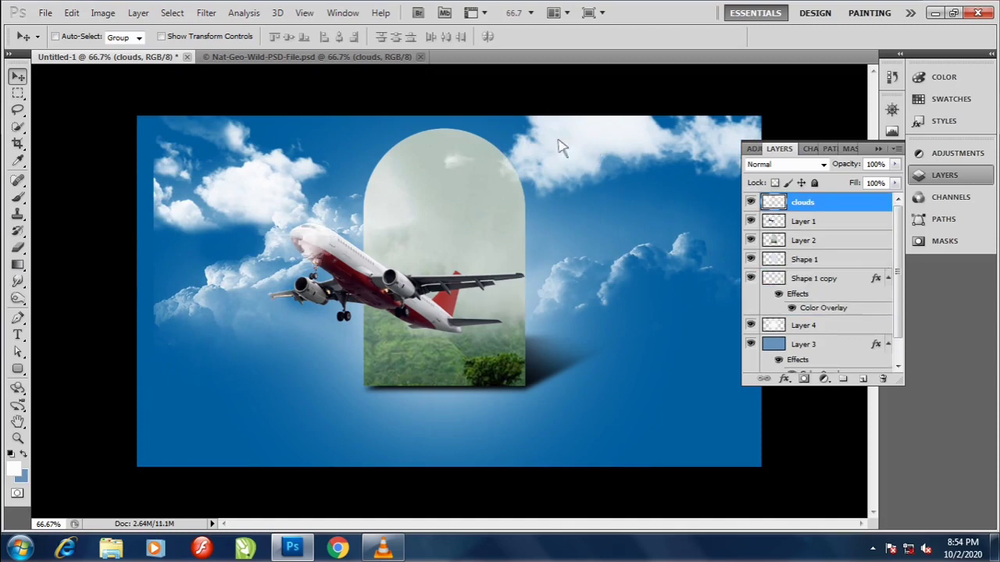
# - Place the clouds just below the airplane layer, shrunk to about 82% and raised about 45 px
pyautogui.hotkey('ctrl', 't')
pyautogui.moveTo(160, 118)
pyautogui.mouseDown()
pyautogui.moveTo(139, 115)
pyautogui.moveTo(251, 151)
pyautogui.mouseUp()
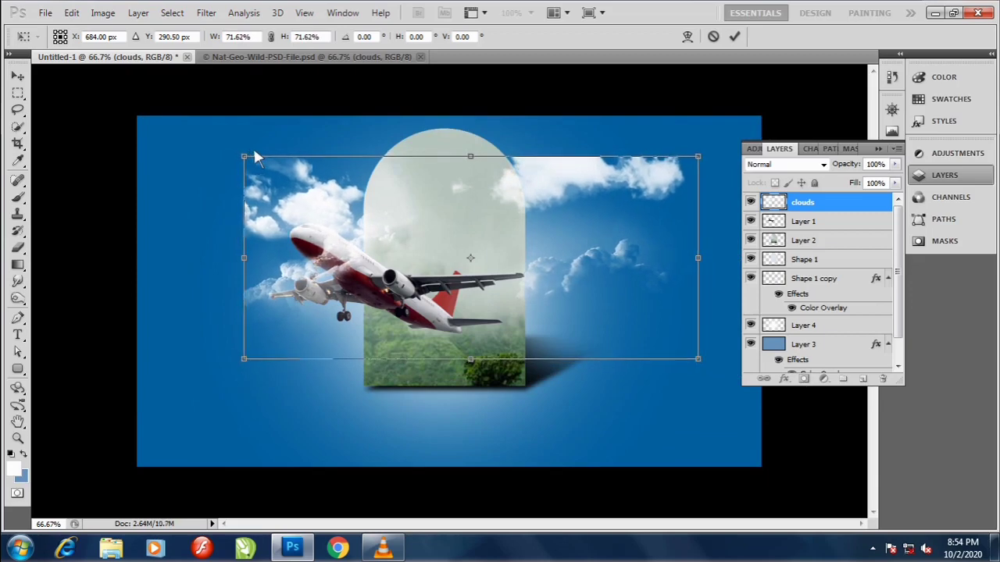
pyautogui.press('Return')
pyautogui.hotkey('ctrl', '[')
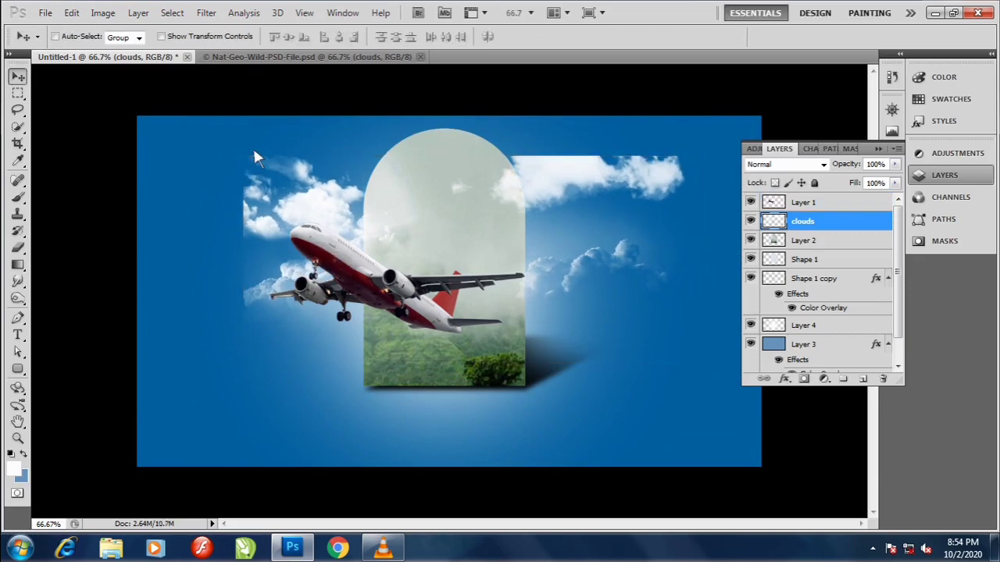
pyautogui.hotkey('ctrl', '[')
pyautogui.hotkey('ctrl', ']')
pyautogui.hotkey('ctrl', 't')
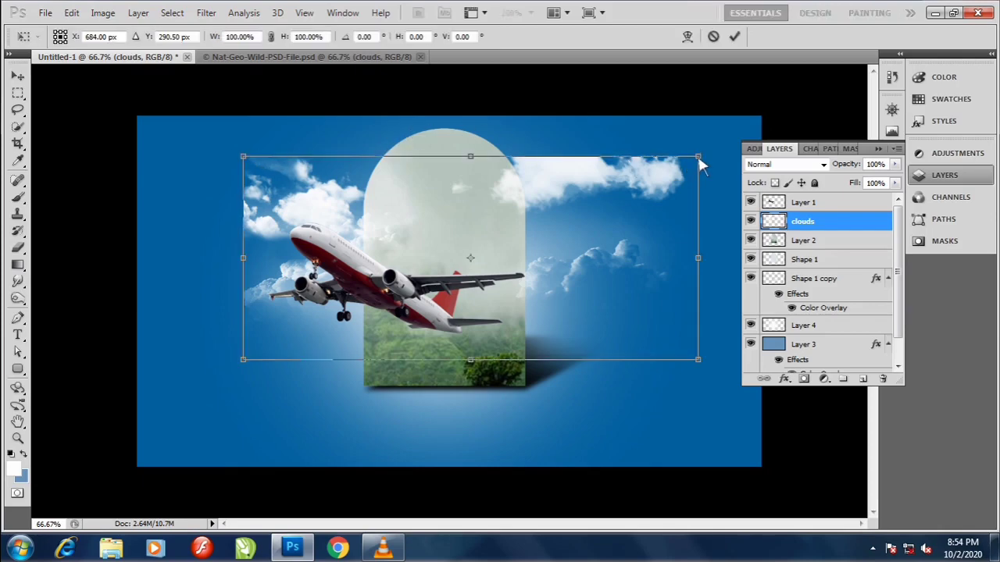
pyautogui.moveTo(701, 164); pyautogui.dragTo(660, 176)
pyautogui.moveTo(577, 211); pyautogui.dragTo(579, 182)
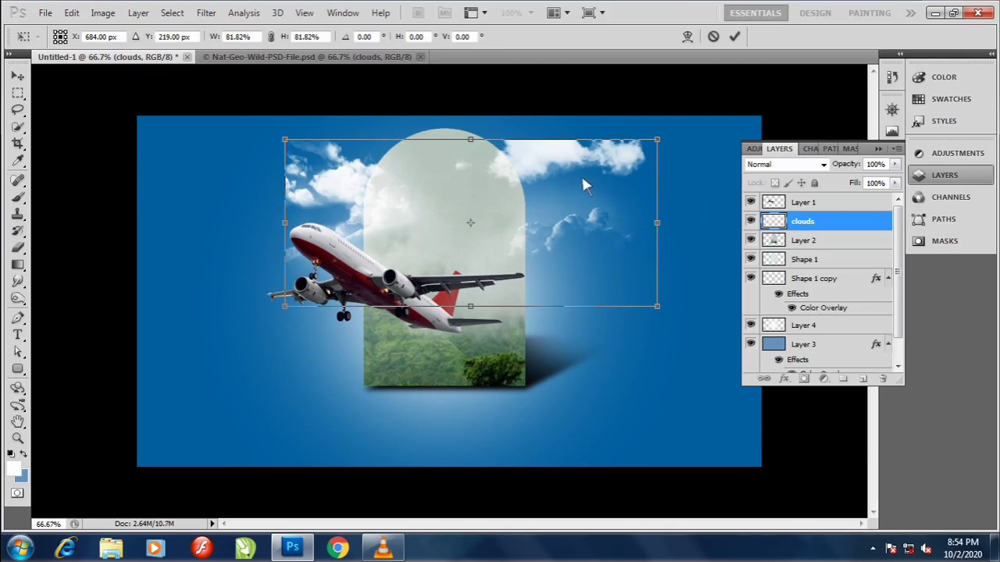
pyautogui.press('Return')
# - Erase the clouds' upper-right and upper-left edges so they fade into the blue
pyautogui.press('e')
pyautogui.moveTo(557, 127)
pyautogui.mouseDown()
pyautogui.moveTo(540, 97)
pyautogui.moveTo(507, 89)
pyautogui.moveTo(578, 83)
pyautogui.moveTo(567, 103)
pyautogui.moveTo(663, 121)
pyautogui.moveTo(300, 125)
pyautogui.moveTo(258, 166)
pyautogui.moveTo(238, 235)
pyautogui.mouseUp()
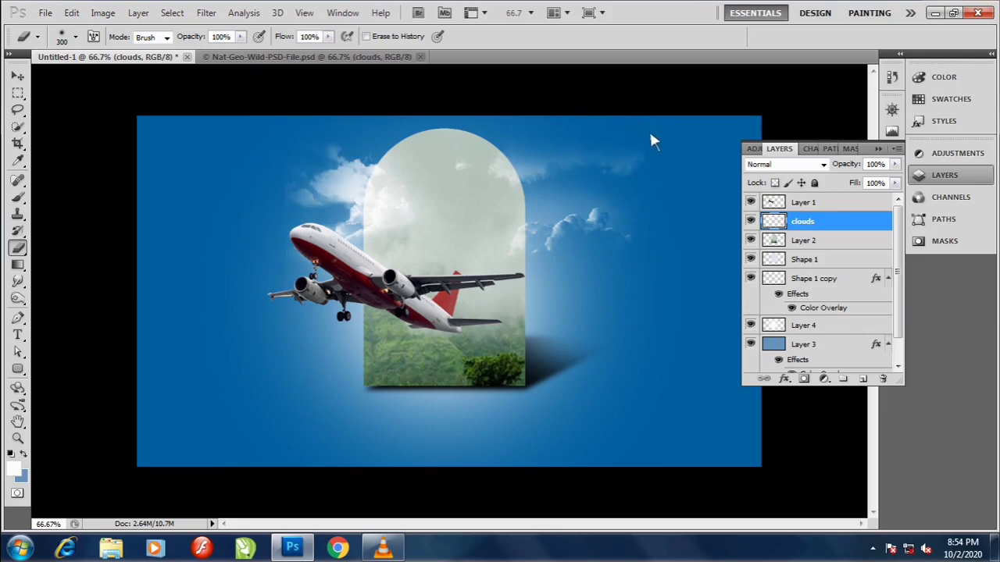
pyautogui.moveTo(498, 122); pyautogui.dragTo(272, 89)
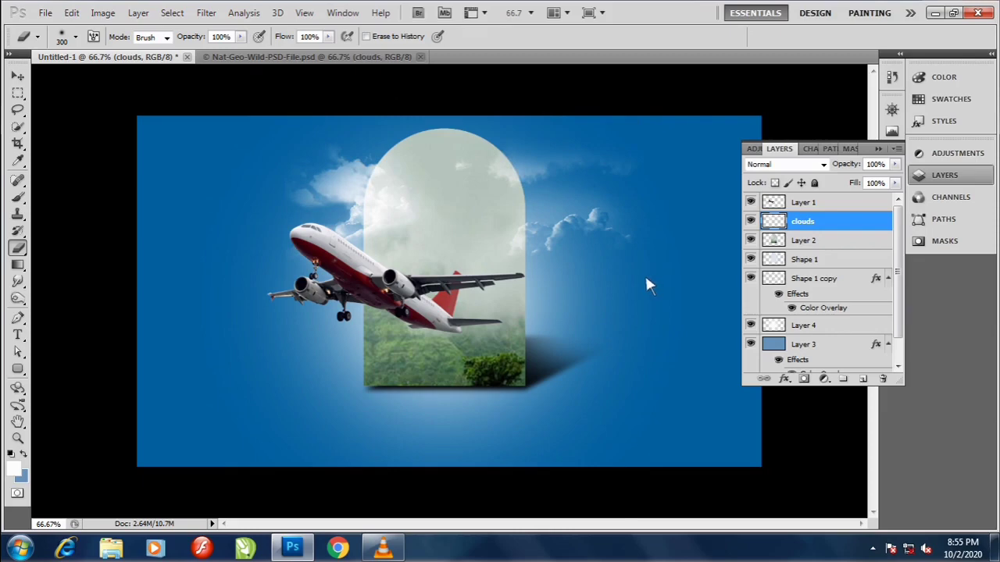
# - Paint a lighter soft-brush glow onto the blue background on Layer 3
pyautogui.press('v')
pyautogui.click(816, 346)
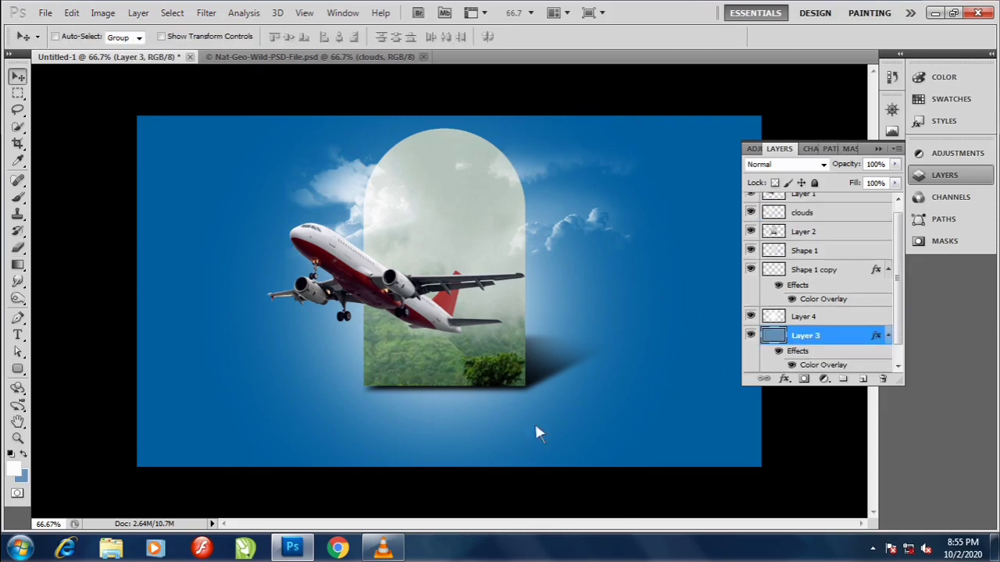
pyautogui.press('b')
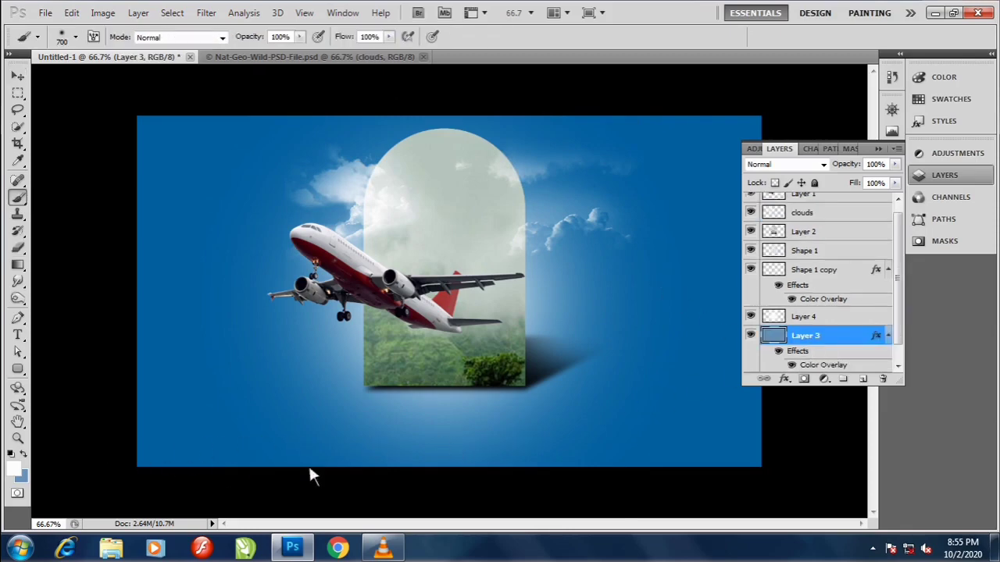
pyautogui.moveTo(705, 478); pyautogui.dragTo(718, 478)
pyautogui.press('v')
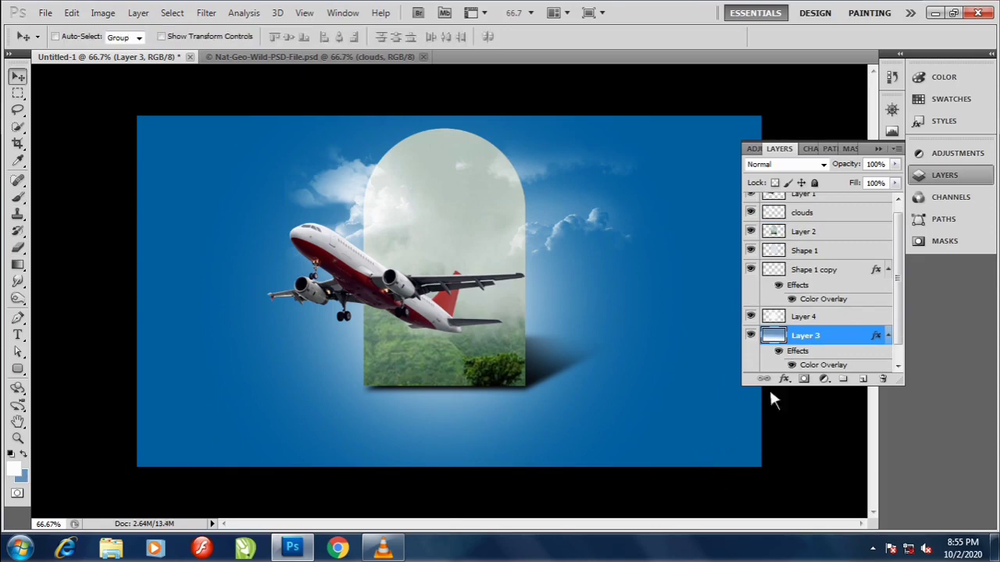
# - Give Layer 4 a fully saturated, bright cyan Color Overlay layer style
pyautogui.click(812, 316)
pyautogui.hotkey('alt', 'l')
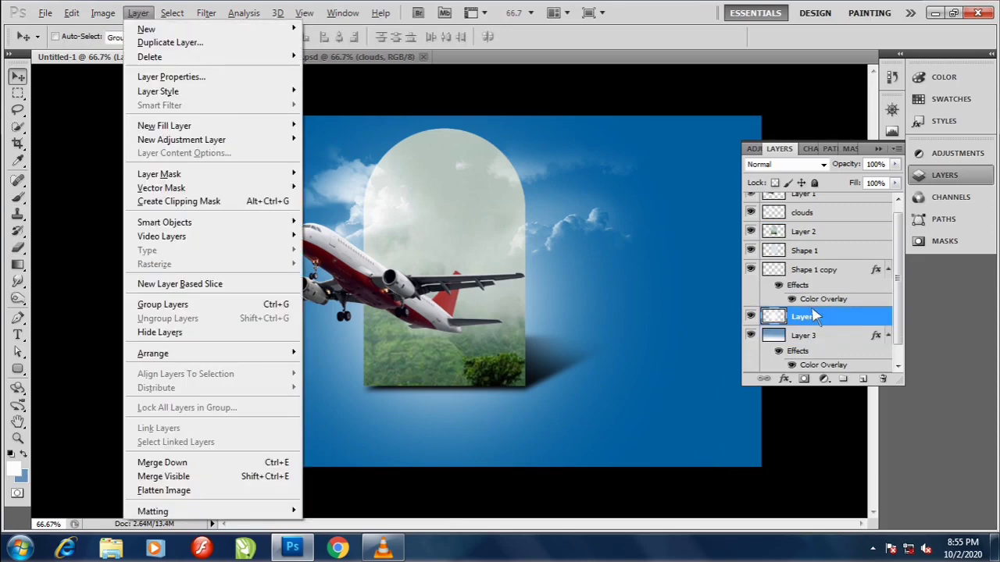
pyautogui.press('y')
pyautogui.press('v')
pyautogui.click(884, 117)
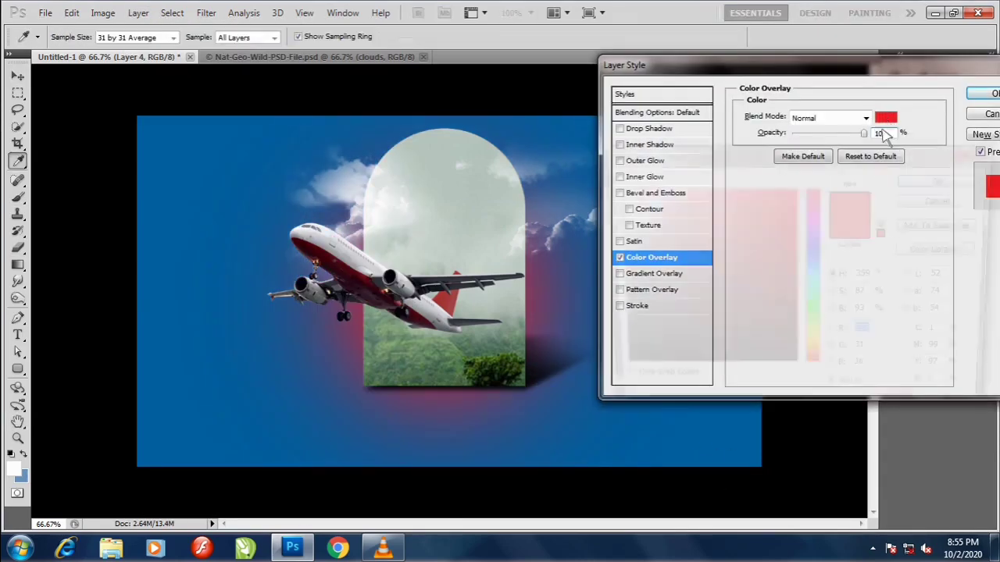
pyautogui.click(814, 280)
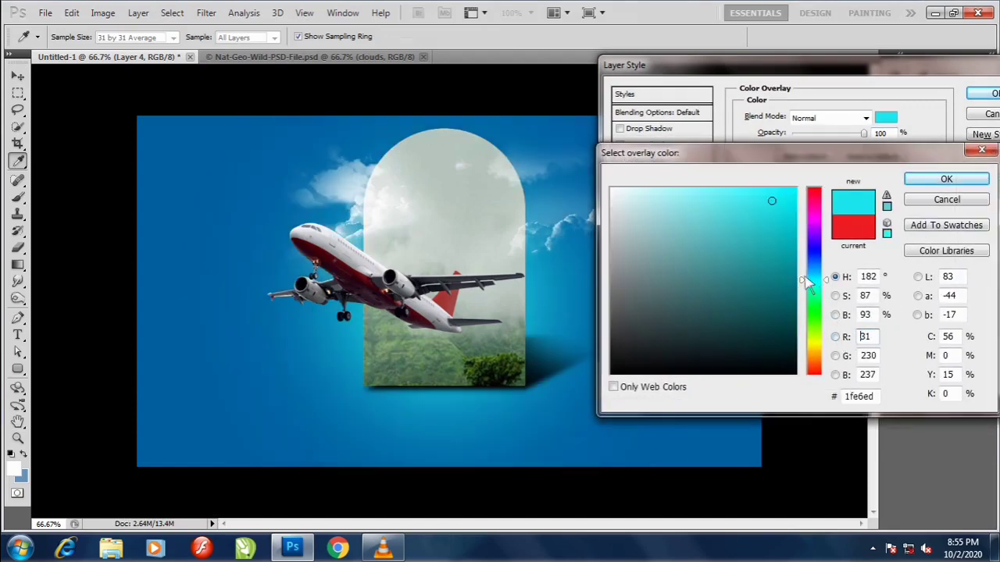
pyautogui.click(796, 188)
pyautogui.click(924, 180)
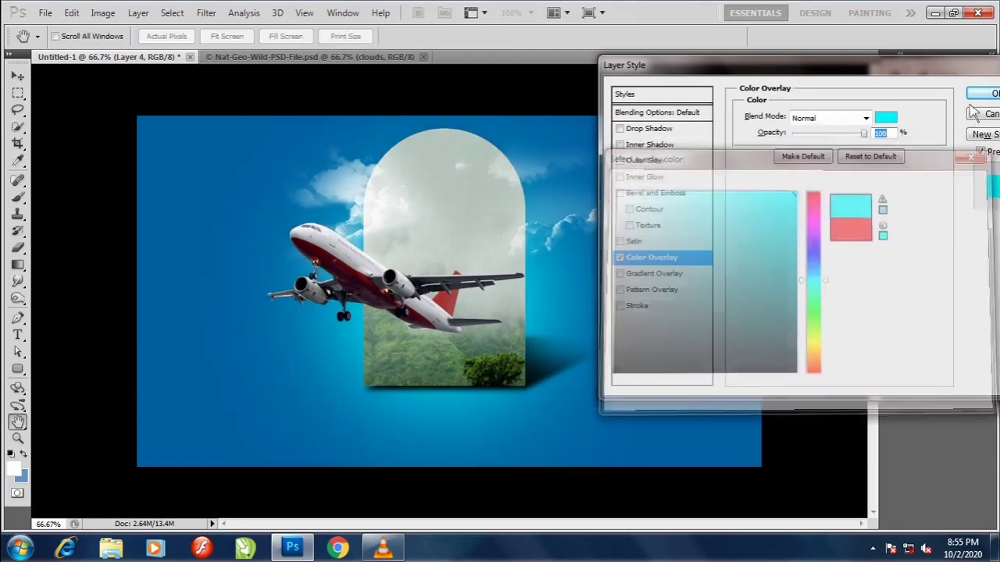
pyautogui.click(986, 93)
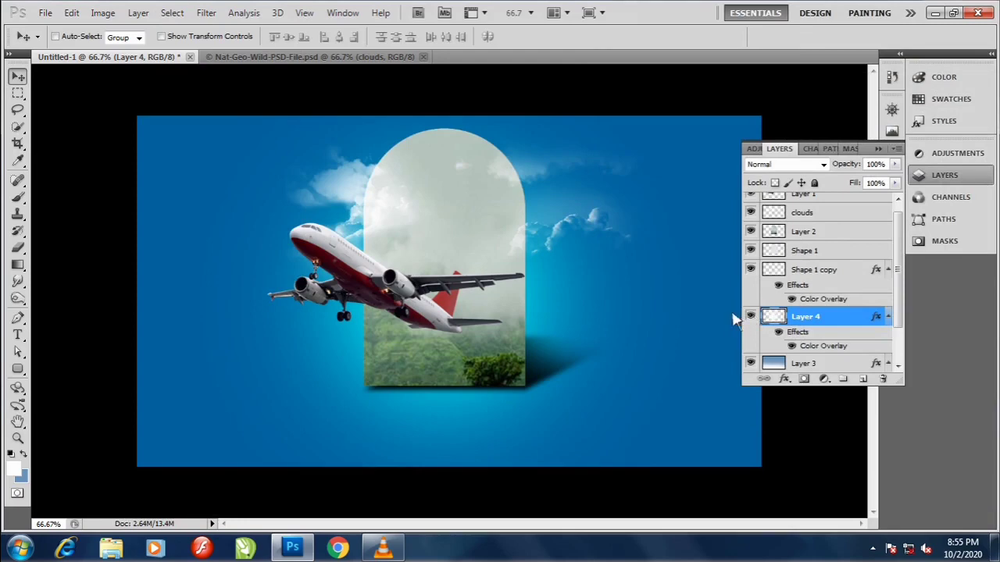
# - Enlarge the cyan glow on Layer 4 to about 117%
pyautogui.hotkey('ctrl', 't')
pyautogui.moveTo(720, 116); pyautogui.dragTo(770, 86)
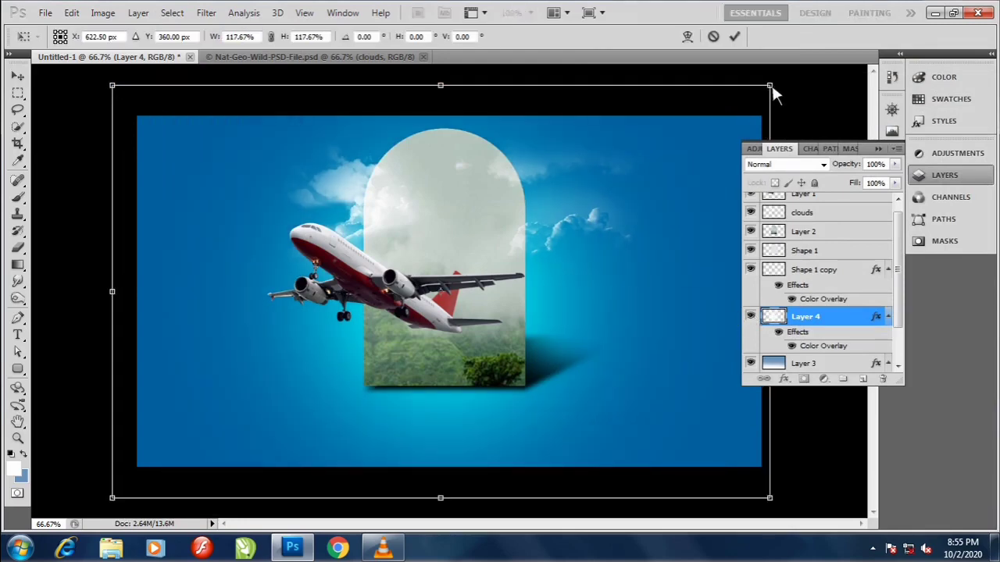
pyautogui.press('Return')
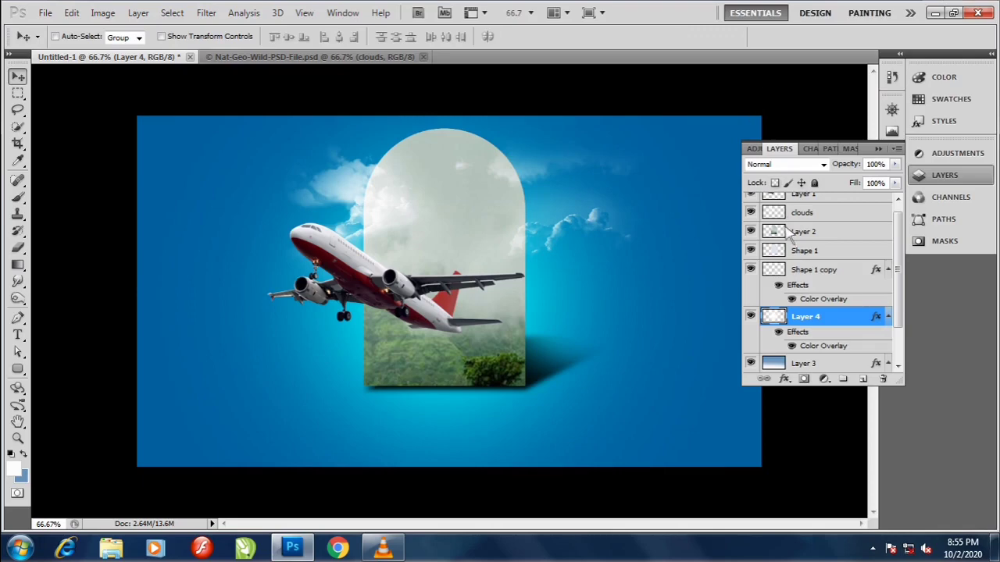
pyautogui.click(800, 235)
# - Make a trial copy of the forest layer, compare it against the original, then delete it
pyautogui.hotkey('ctrl', 'j')
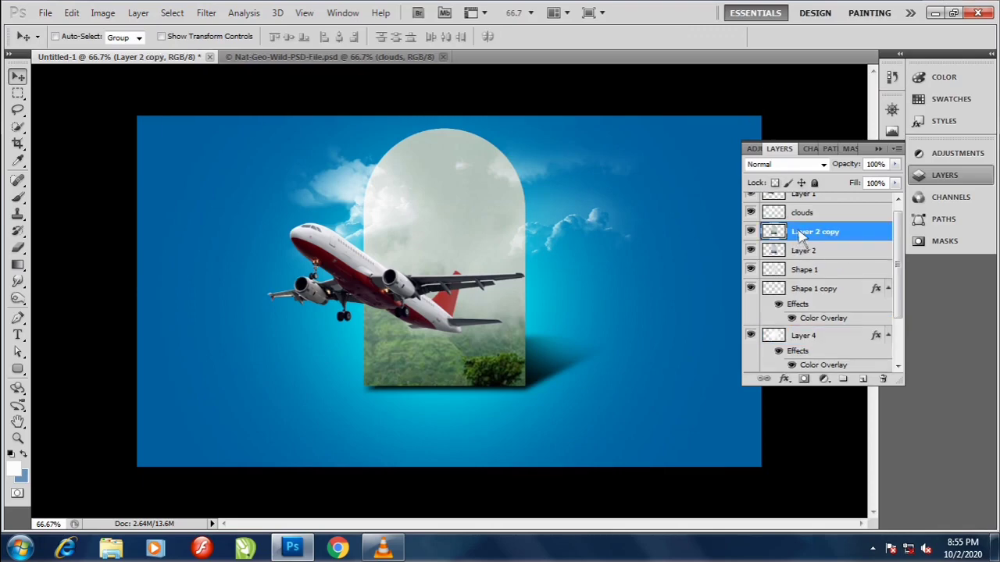
pyautogui.hotkey('ctrl', 't')
pyautogui.press('Return')
pyautogui.press('m')
pyautogui.moveTo(742, 461); pyautogui.dragTo(770, 473)
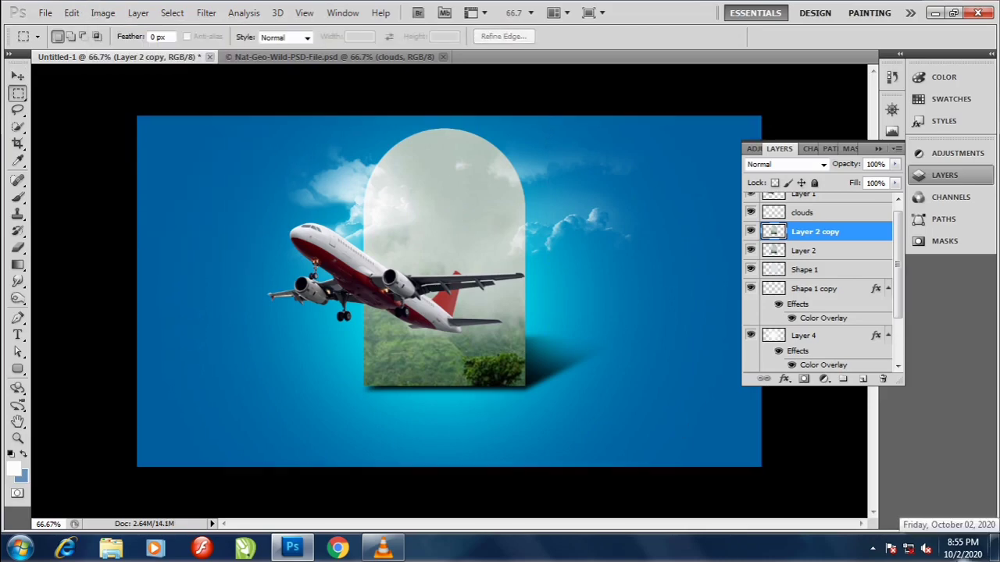
pyautogui.press('v')
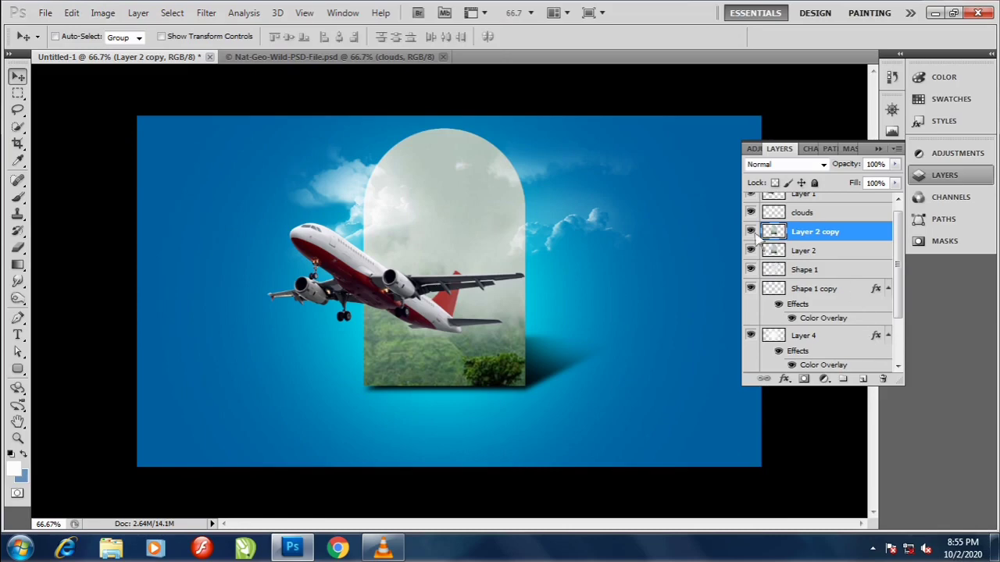
pyautogui.click(751, 231)
pyautogui.click(751, 250)
pyautogui.click(751, 250)
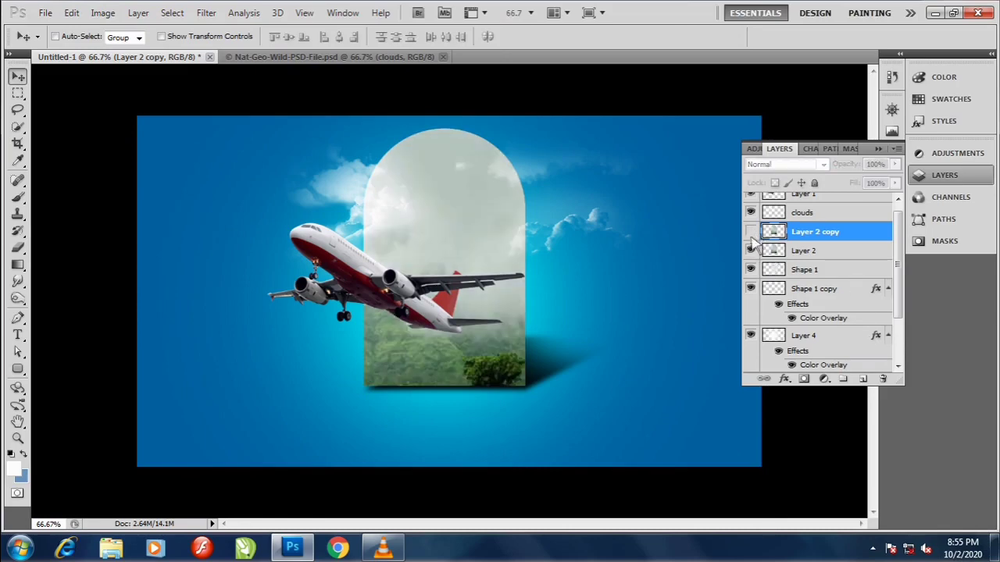
pyautogui.click(750, 231)
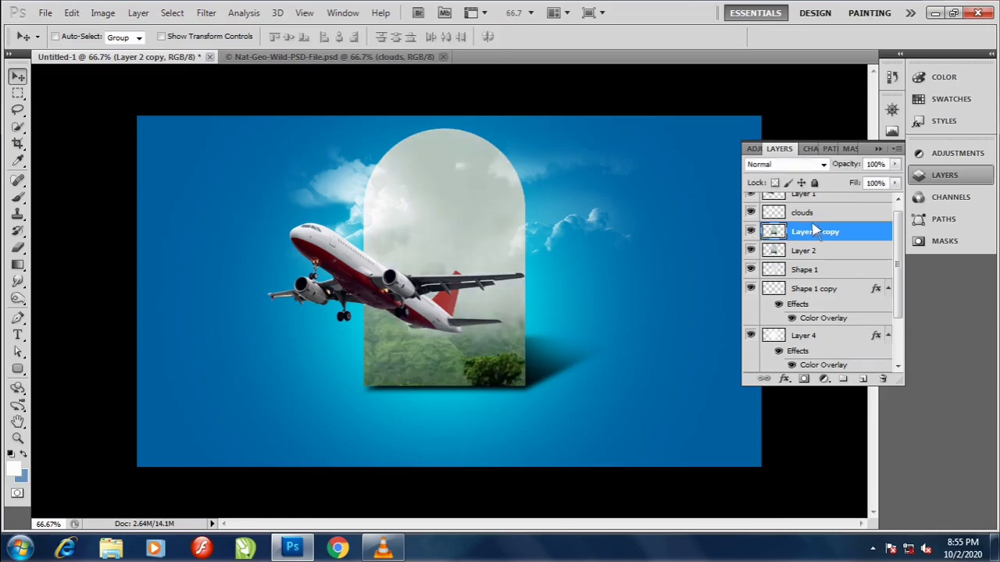
pyautogui.press('Delete')
# - Duplicate Layer 2 below Shape 1, flip it vertically, and place it beneath as a reflection
pyautogui.click(830, 252)
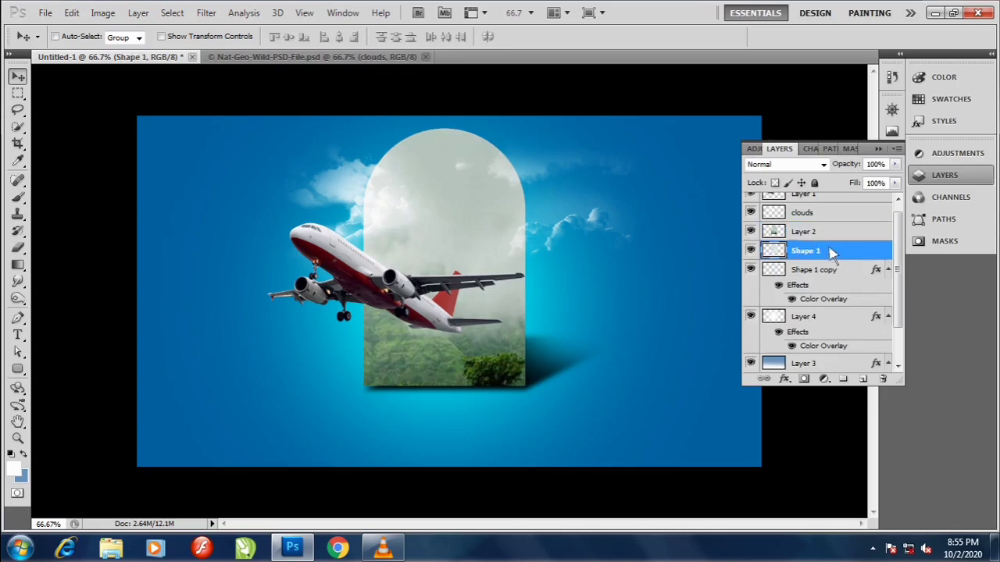
pyautogui.click(817, 233)
pyautogui.hotkey('ctrl', 'j')
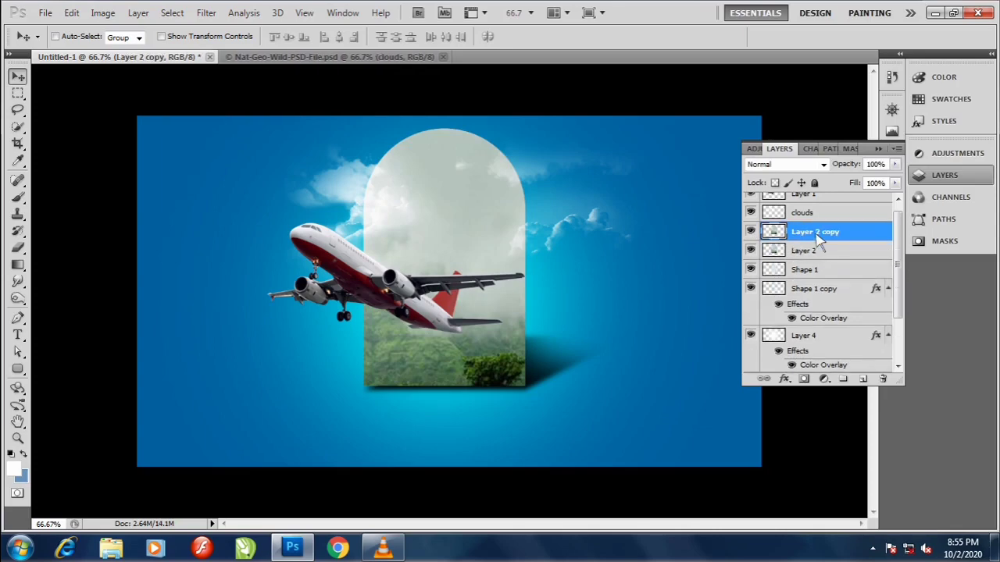
pyautogui.hotkey('ctrl', '[')
pyautogui.hotkey('ctrl', '[')
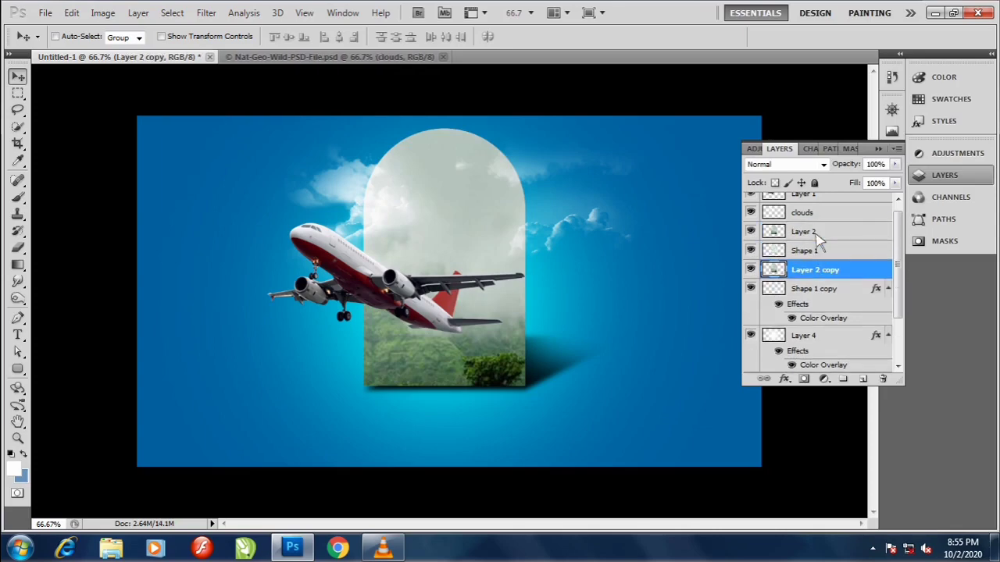
pyautogui.hotkey('ctrl', 't')
pyautogui.rightClick(438, 232)
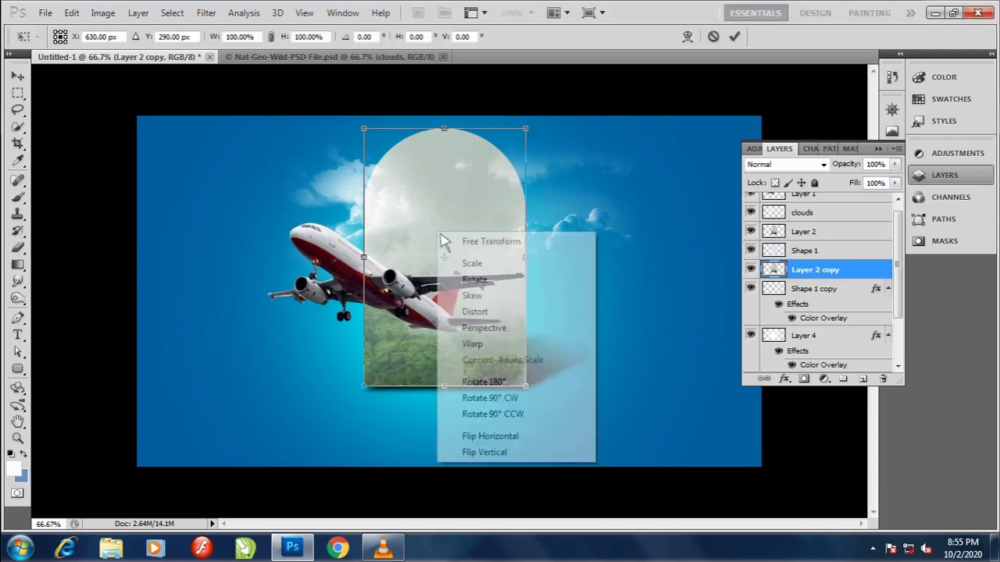
pyautogui.click(484, 452)
pyautogui.moveTo(475, 201); pyautogui.dragTo(474, 456)
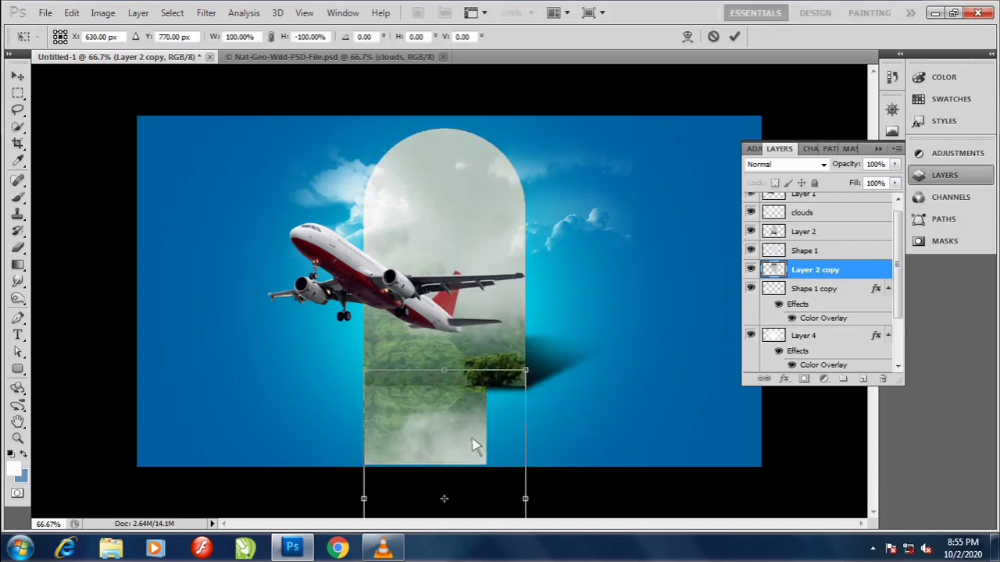
pyautogui.press('Return')
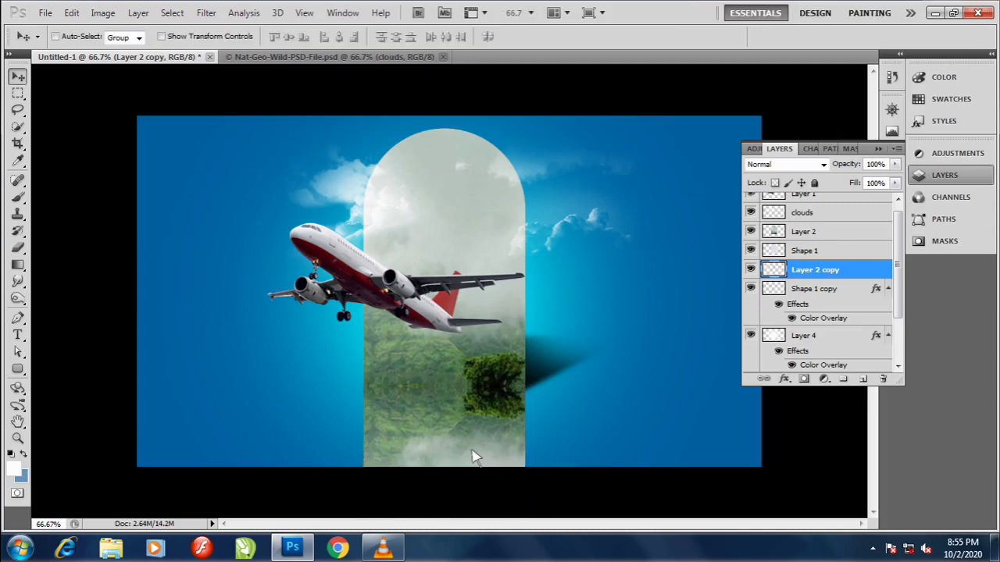
# - Erase the reflection's bottom and right edge, then set its opacity to 66%
pyautogui.press('e')
pyautogui.moveTo(287, 488)
pyautogui.mouseDown()
pyautogui.moveTo(607, 492)
pyautogui.moveTo(225, 485)
pyautogui.moveTo(623, 468)
pyautogui.mouseUp()
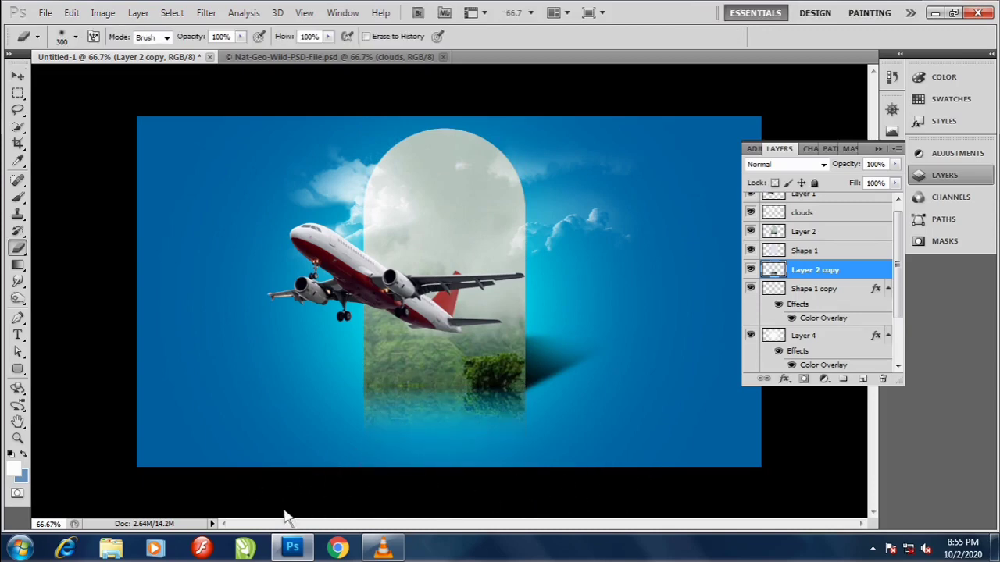
pyautogui.press('v')
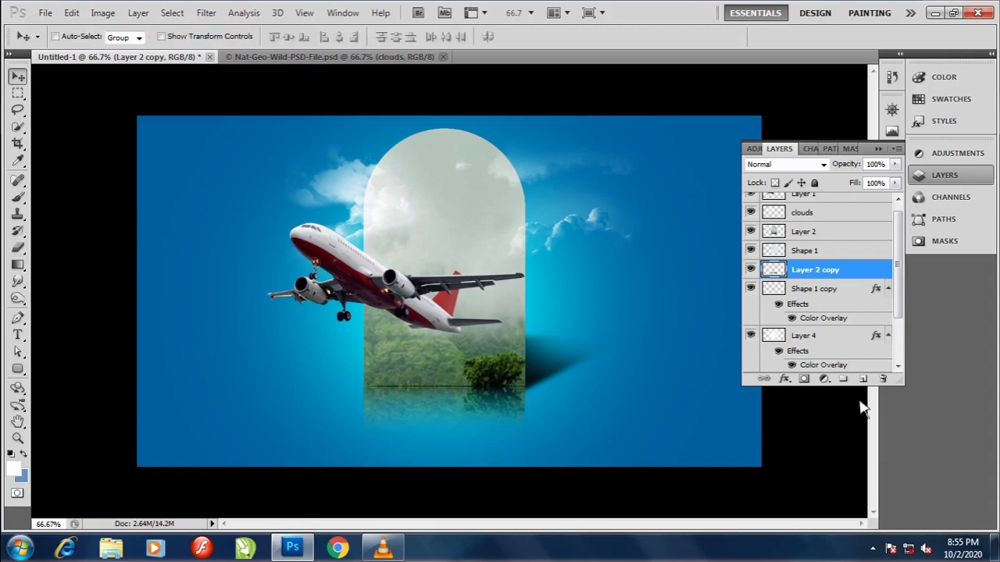
pyautogui.press('5')
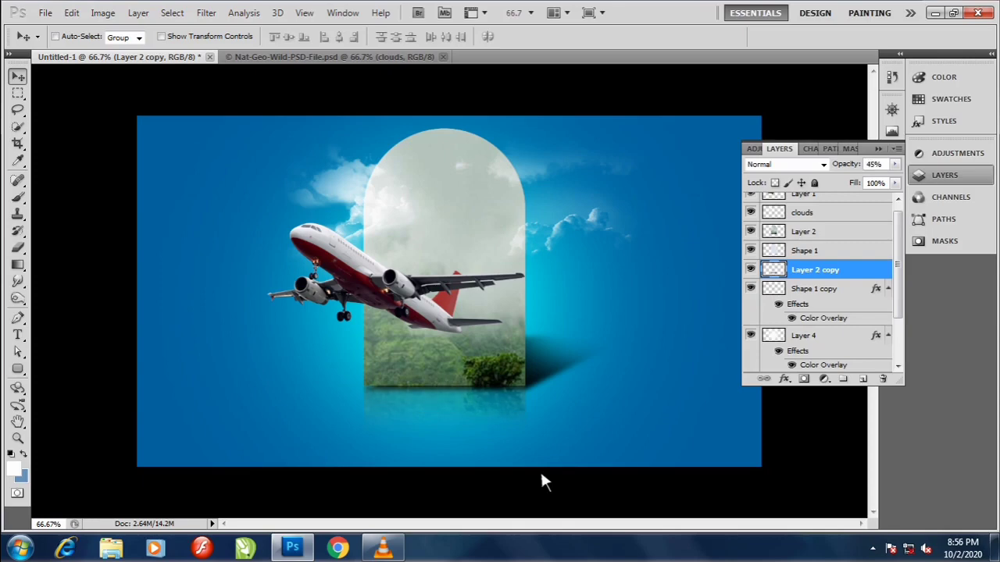
pyautogui.press('e')
pyautogui.click(554, 405)
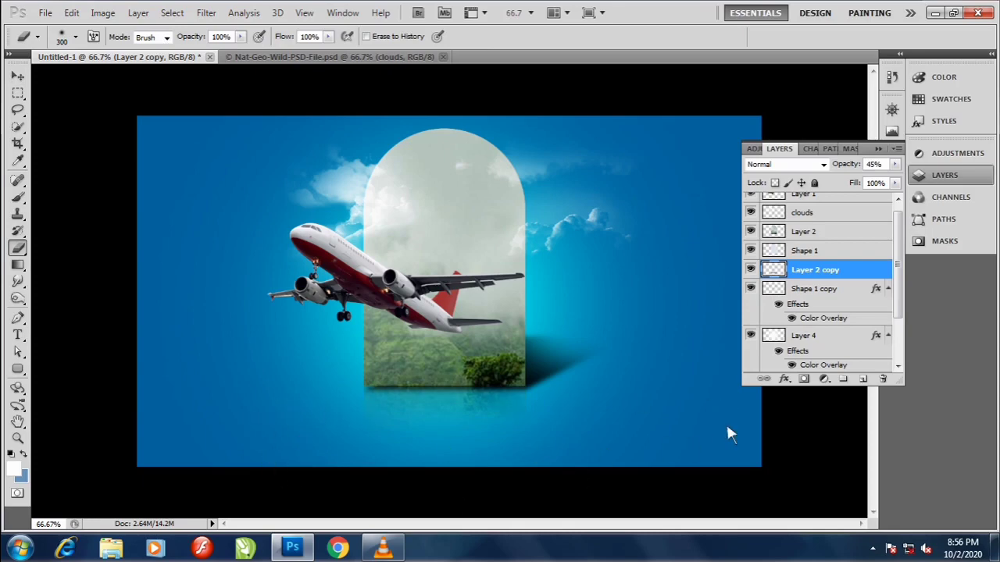
pyautogui.press('v')
pyautogui.press('8')
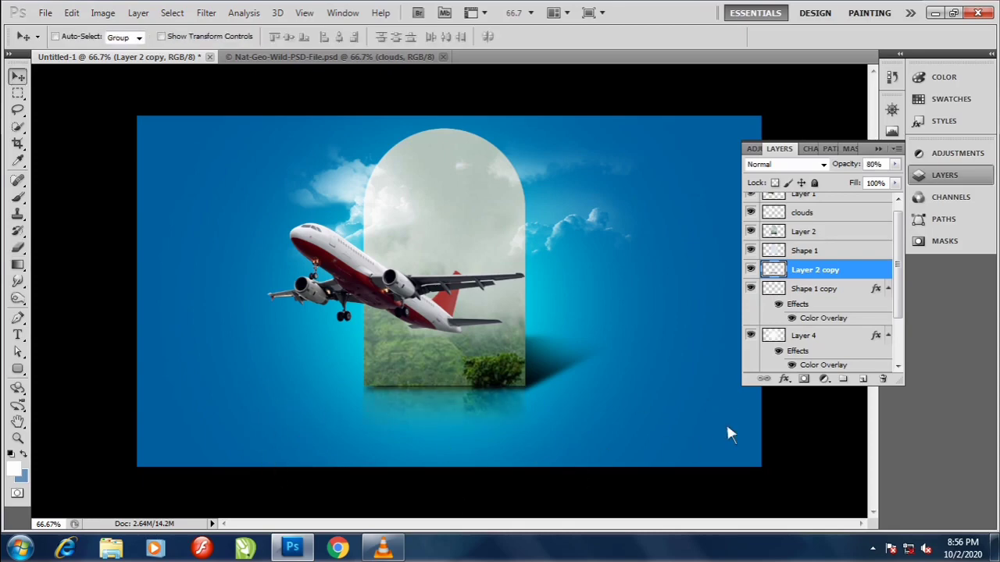
pyautogui.press('5')
pyautogui.press('5')
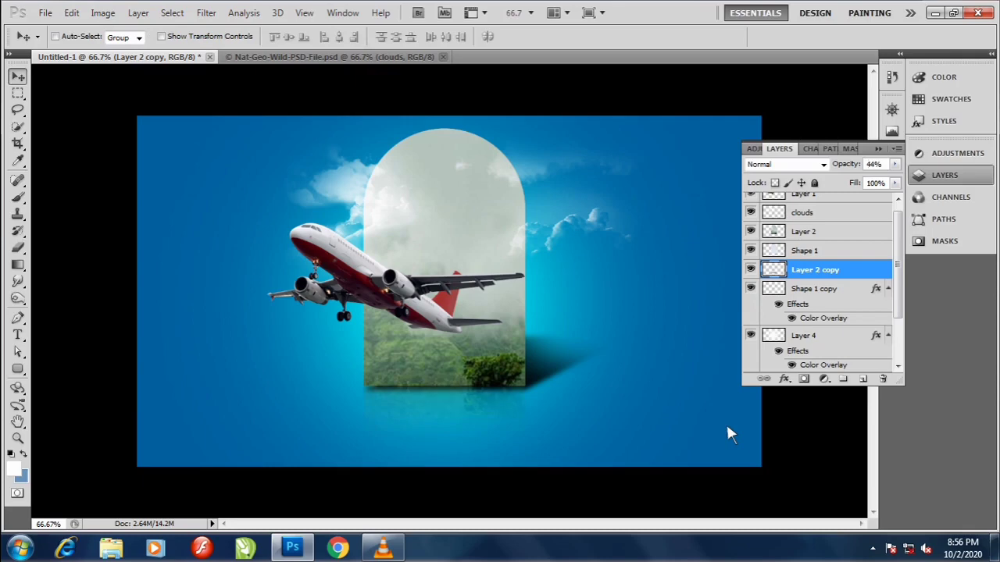
pyautogui.press('6')
pyautogui.press('6')
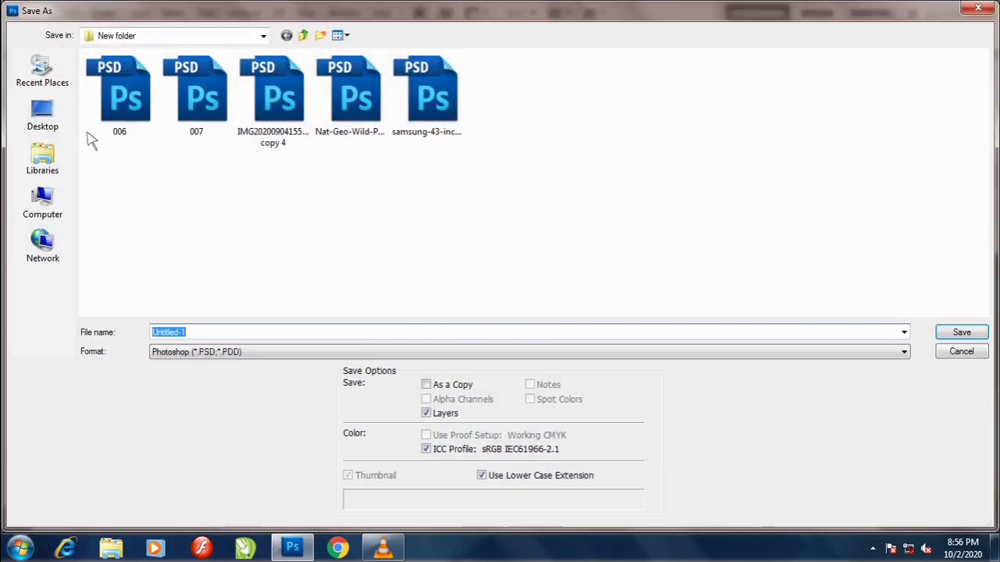
# - Save the poster to the Desktop under the name 'Poster Design in Photoshop'
pyautogui.click(59, 125)
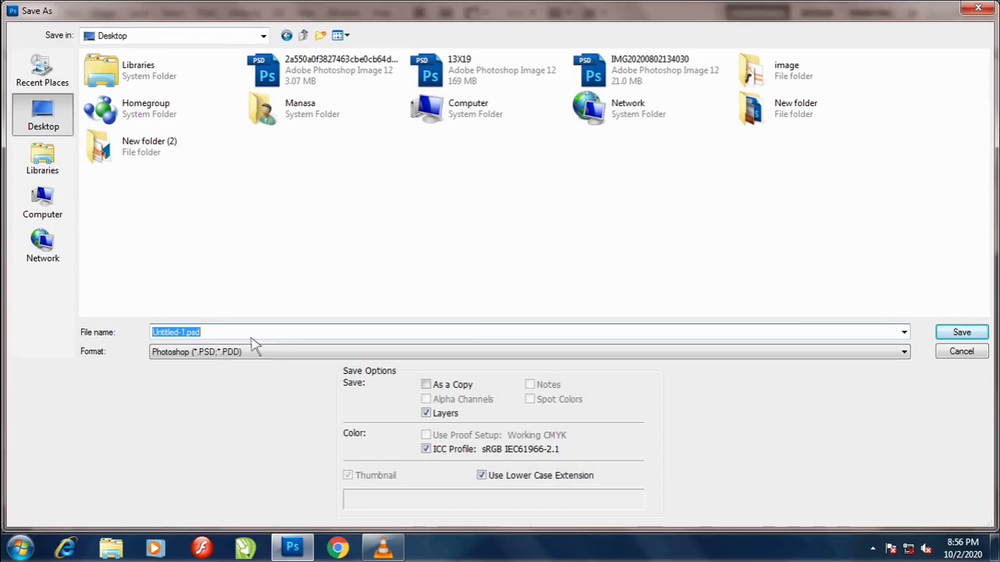
pyautogui.write('Poster Design in Photoshop.m')
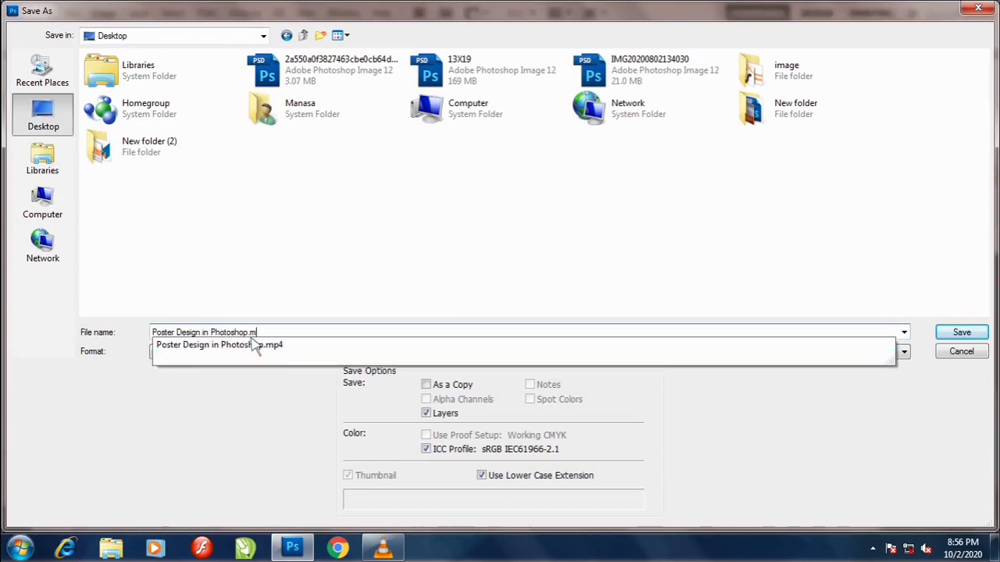
pyautogui.press('Return')
pyautogui.press('Return')
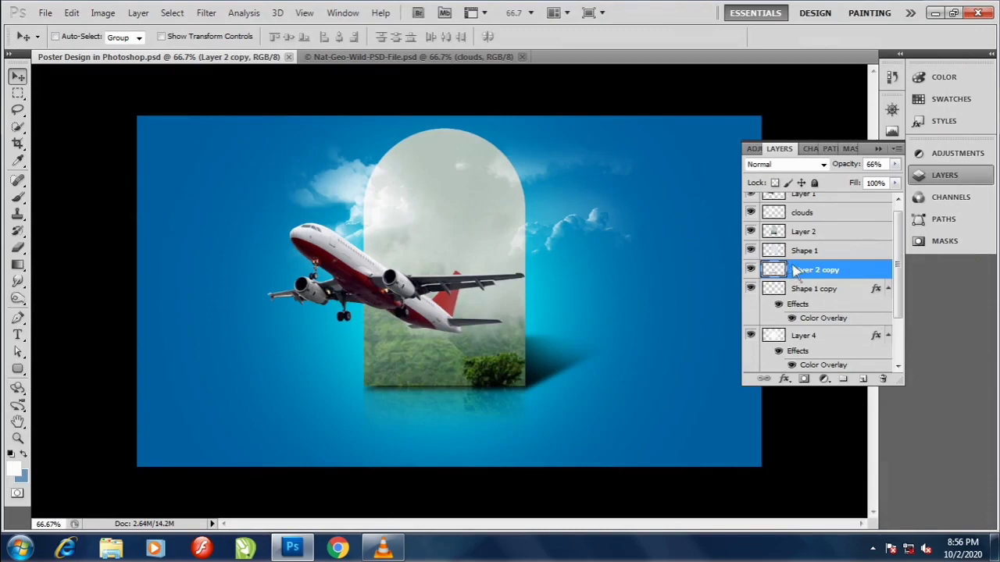
# - Apply Levels to the Layer 2 forest with input values 29, 0.82 and 219
pyautogui.click(822, 232)
pyautogui.hotkey('ctrl', 'l')
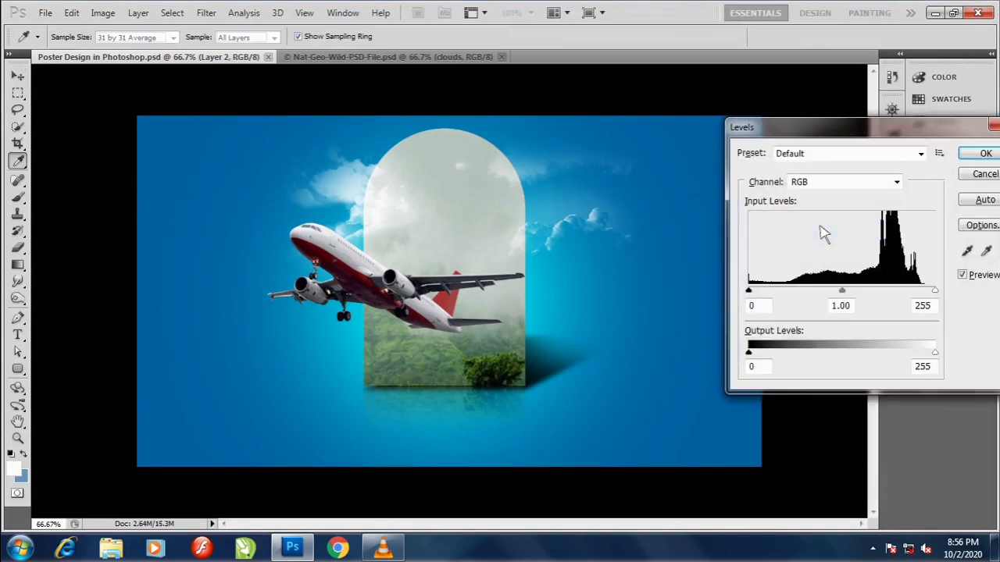
pyautogui.moveTo(841, 294); pyautogui.dragTo(859, 297)
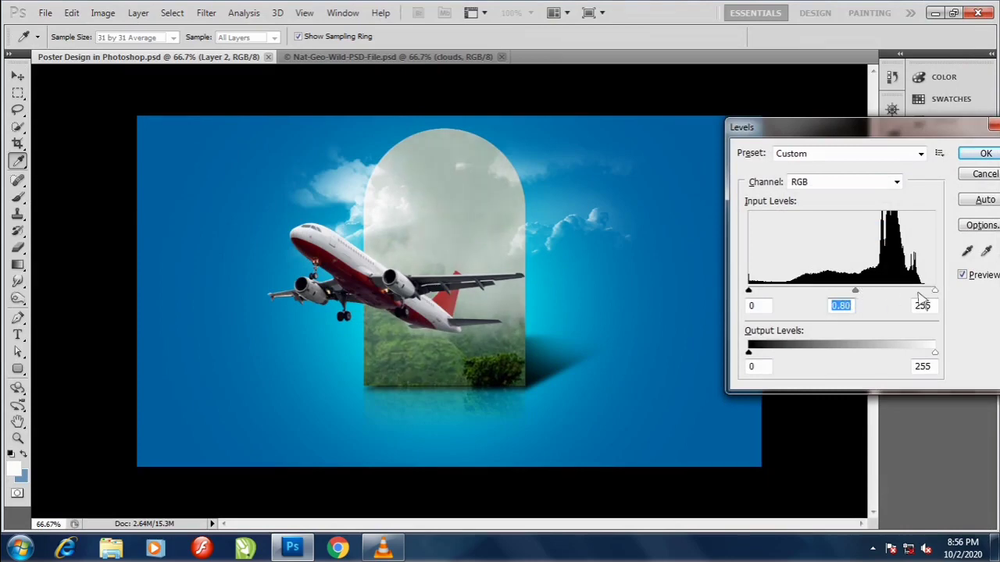
pyautogui.moveTo(749, 291); pyautogui.dragTo(771, 292)
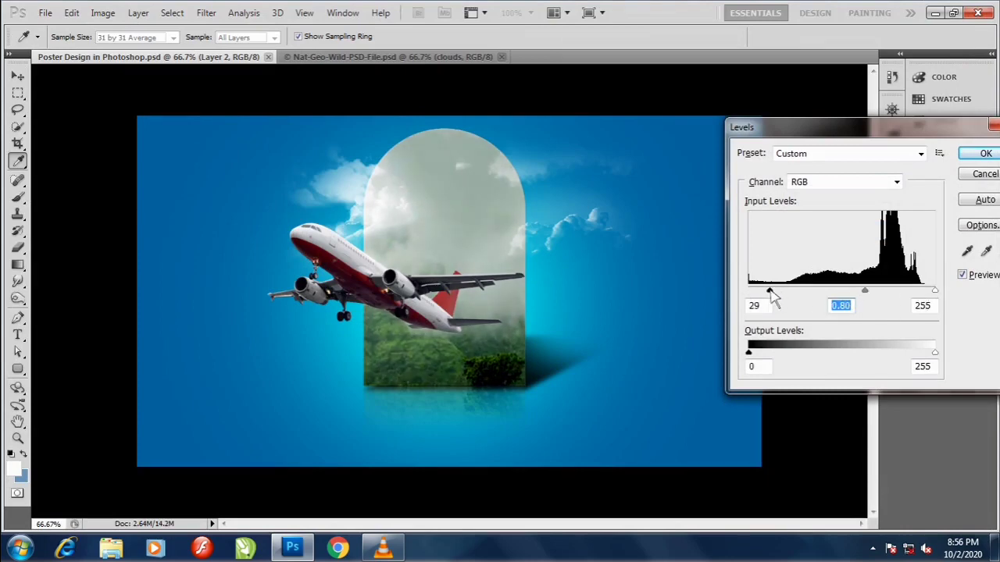
pyautogui.moveTo(870, 297)
pyautogui.mouseDown()
pyautogui.moveTo(846, 297)
pyautogui.moveTo(864, 297)
pyautogui.mouseUp()
pyautogui.moveTo(936, 296); pyautogui.dragTo(911, 297)
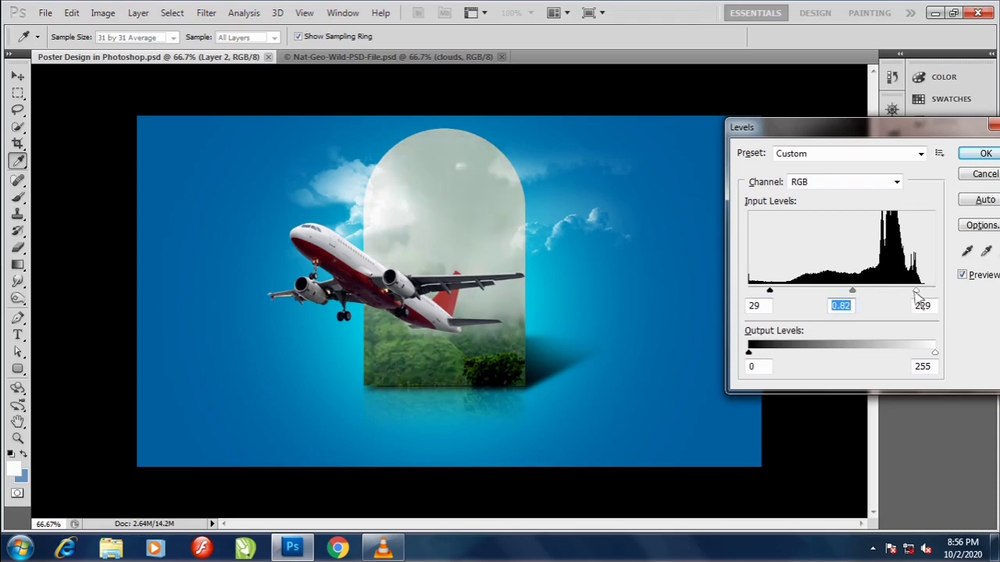
pyautogui.click(978, 154)
pyautogui.press('v')
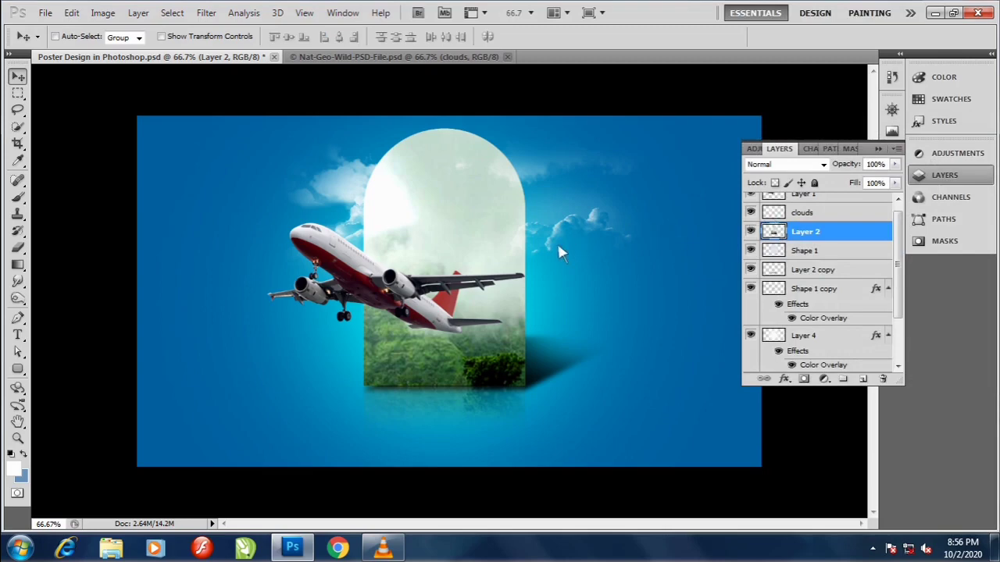
# - Select the airplane's Layer 1, move it slightly upward, and save the poster
pyautogui.rightClick(390, 288)
pyautogui.click(407, 301)
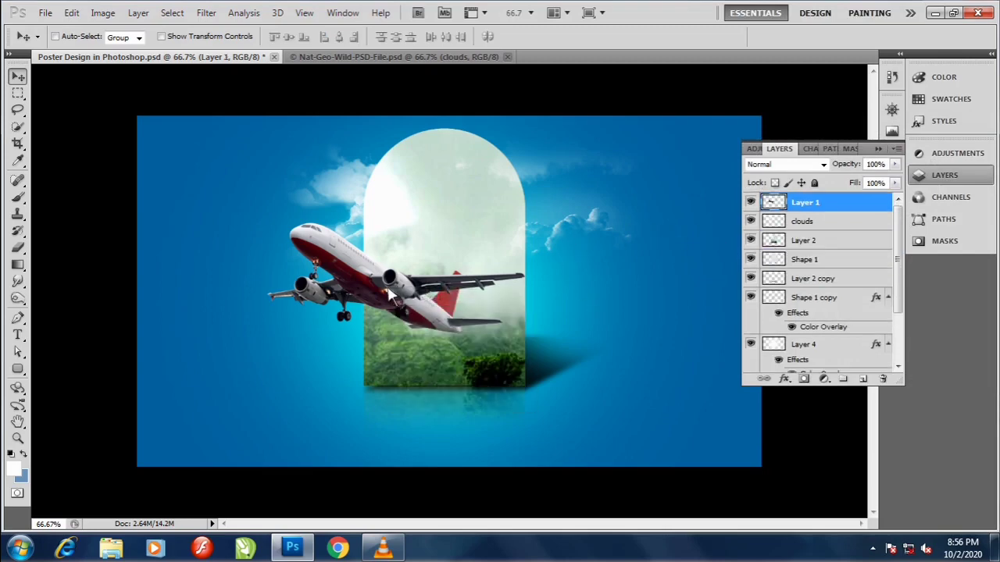
pyautogui.moveTo(391, 295); pyautogui.dragTo(392, 259)
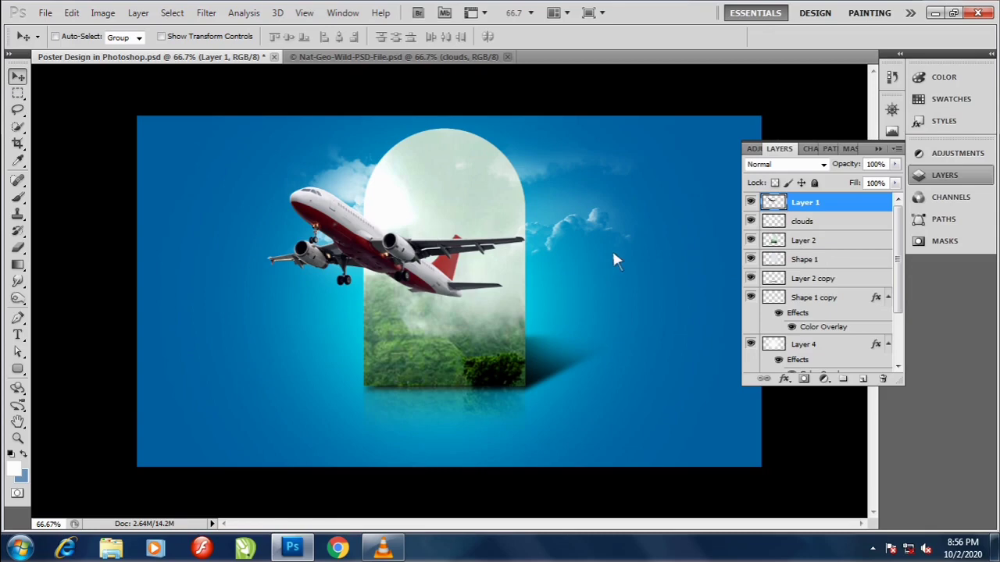
pyautogui.hotkey('ctrl', 's')
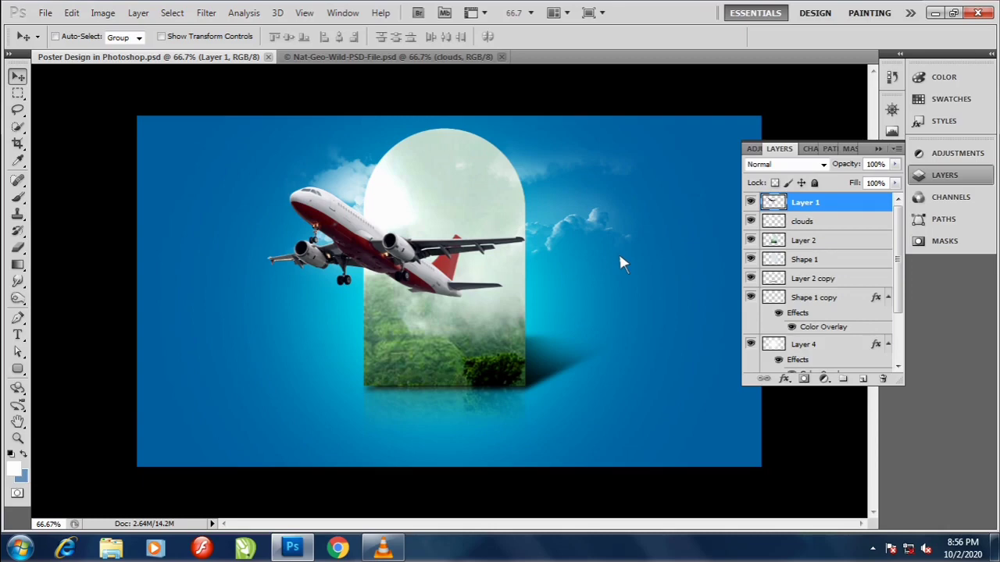
# - Select Layer 4 from the canvas and cancel a transform started on it
pyautogui.rightClick(578, 238)
pyautogui.click(597, 239)
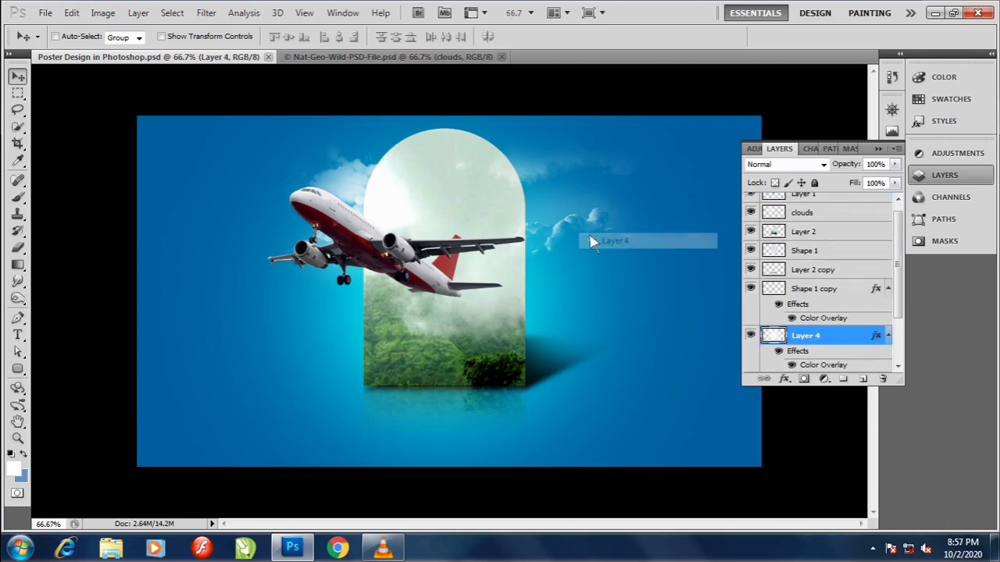
pyautogui.hotkey('ctrl', 't')
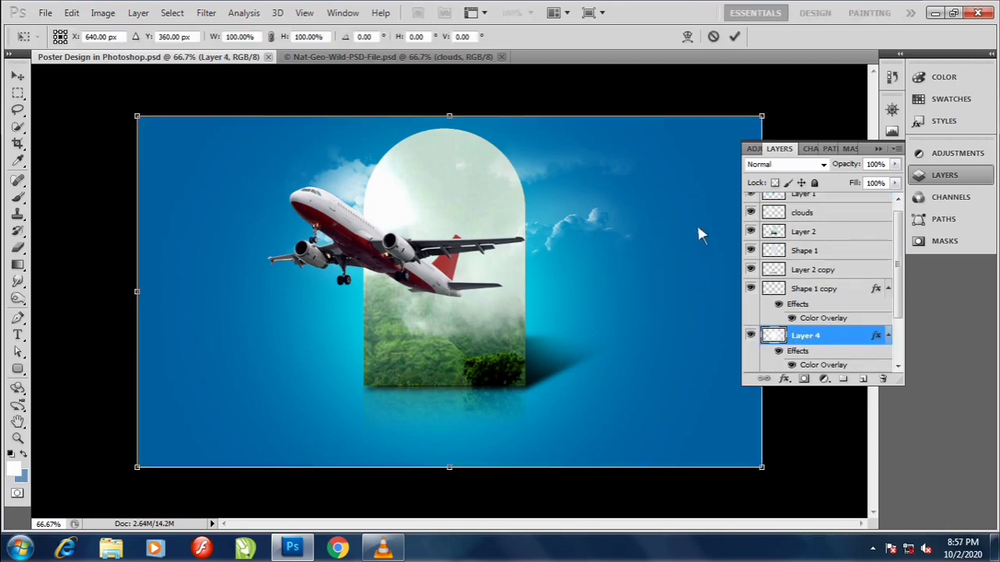
pyautogui.press('Escape')
# - Scale the clouds layer to about 126% and shift it slightly downward
pyautogui.rightClick(574, 222)
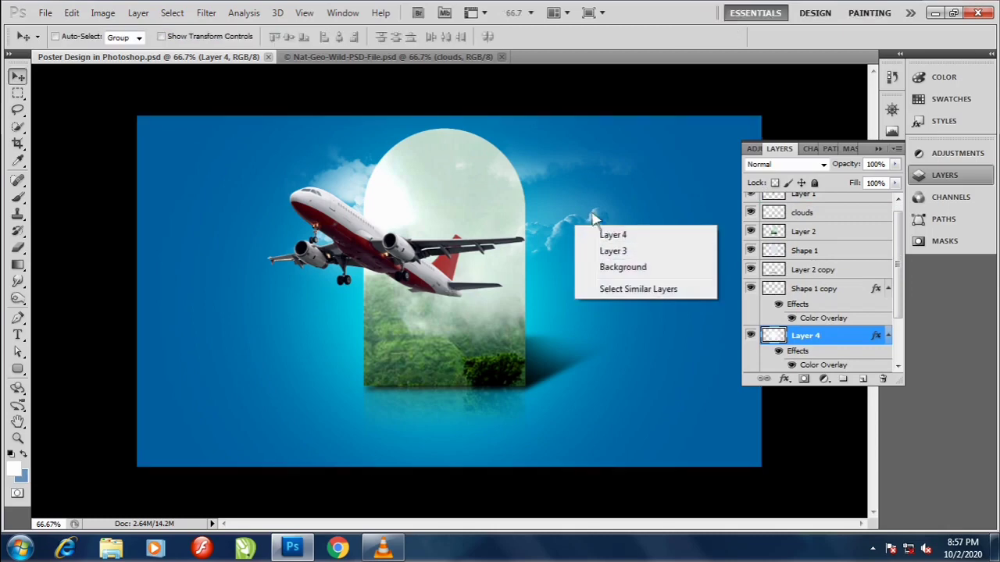
pyautogui.rightClick(596, 217)
pyautogui.click(608, 224)
pyautogui.hotkey('ctrl', 't')
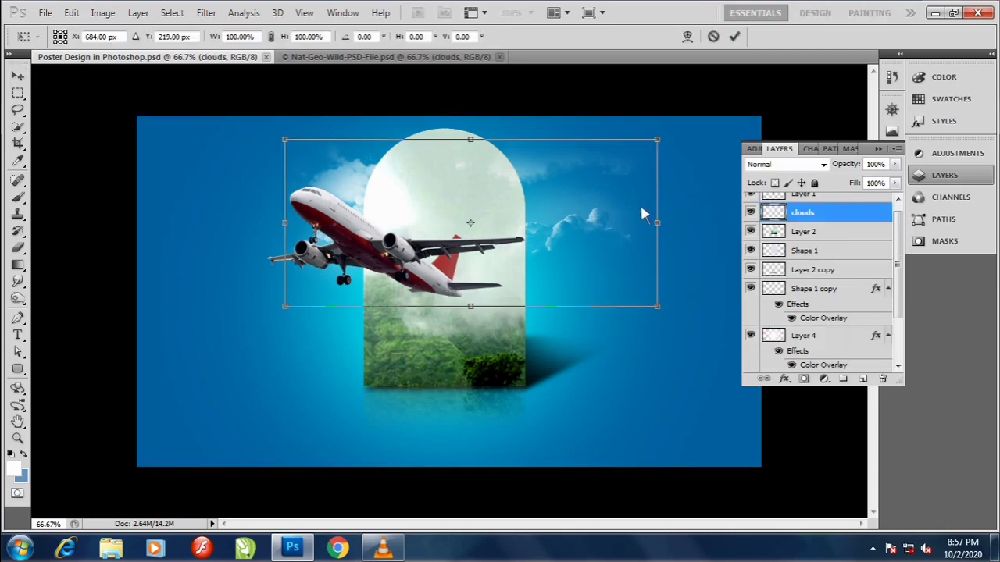
pyautogui.moveTo(697, 129); pyautogui.dragTo(707, 118)
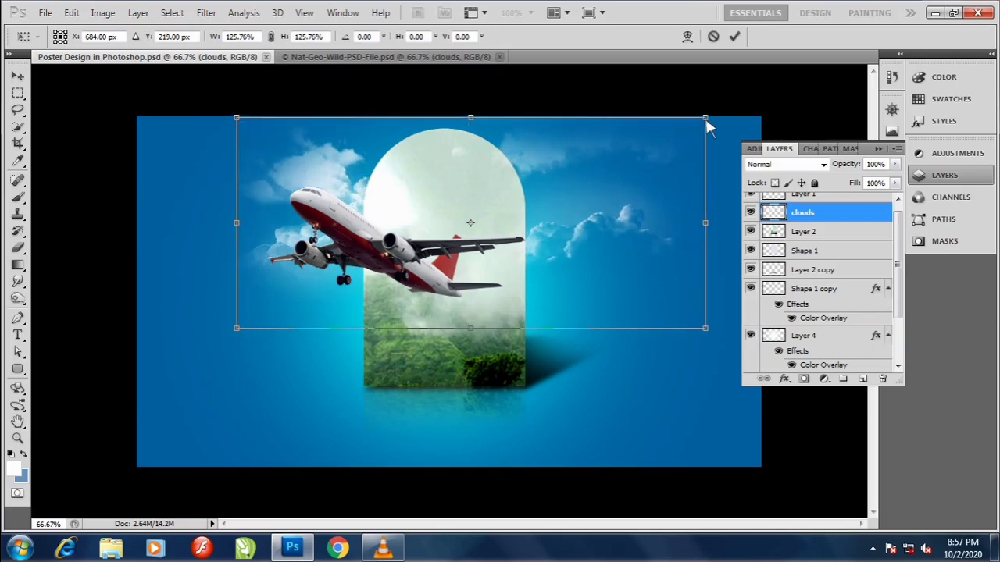
pyautogui.moveTo(617, 173); pyautogui.dragTo(613, 185)
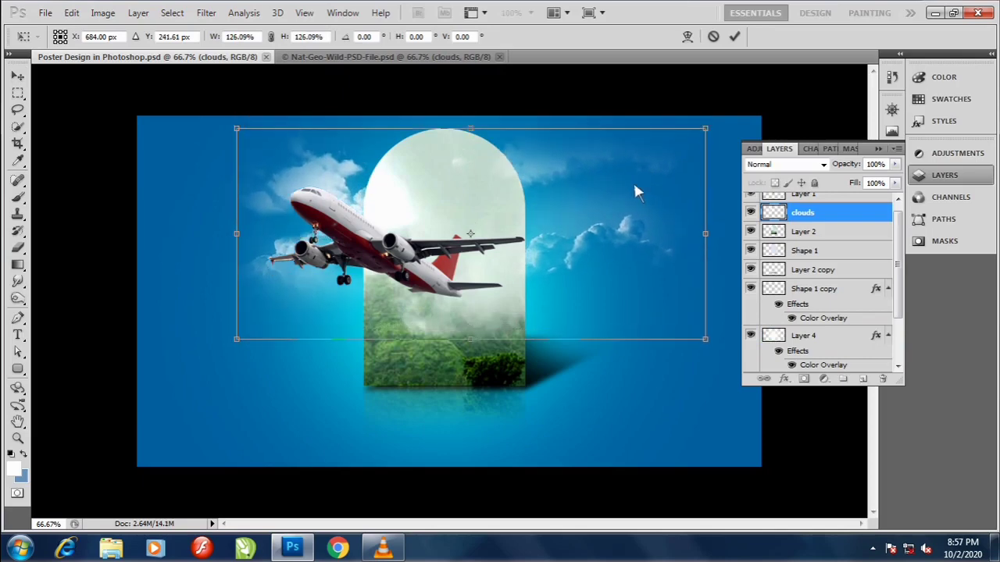
pyautogui.press('Return')
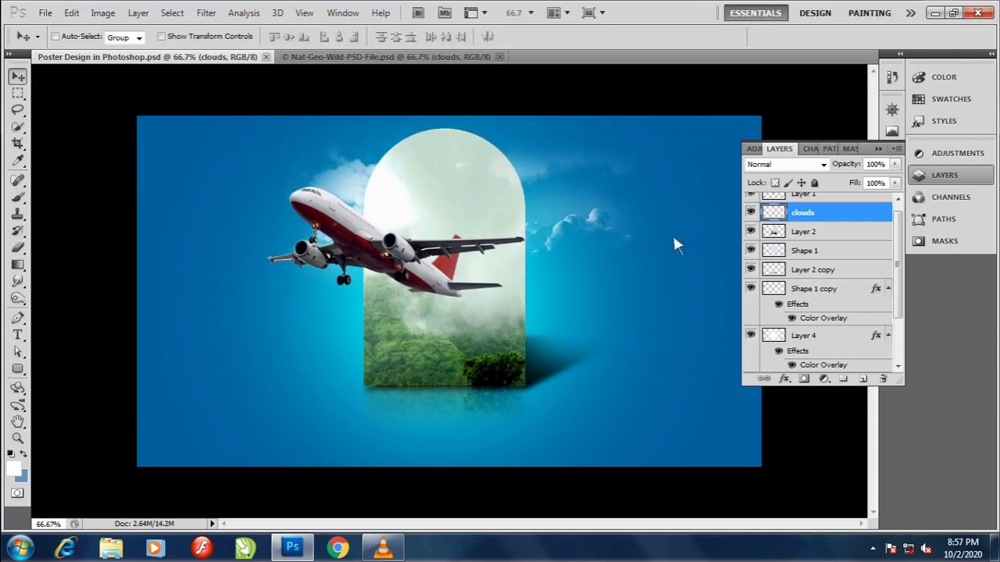
pyautogui.hotkey('ctrl', 'j')
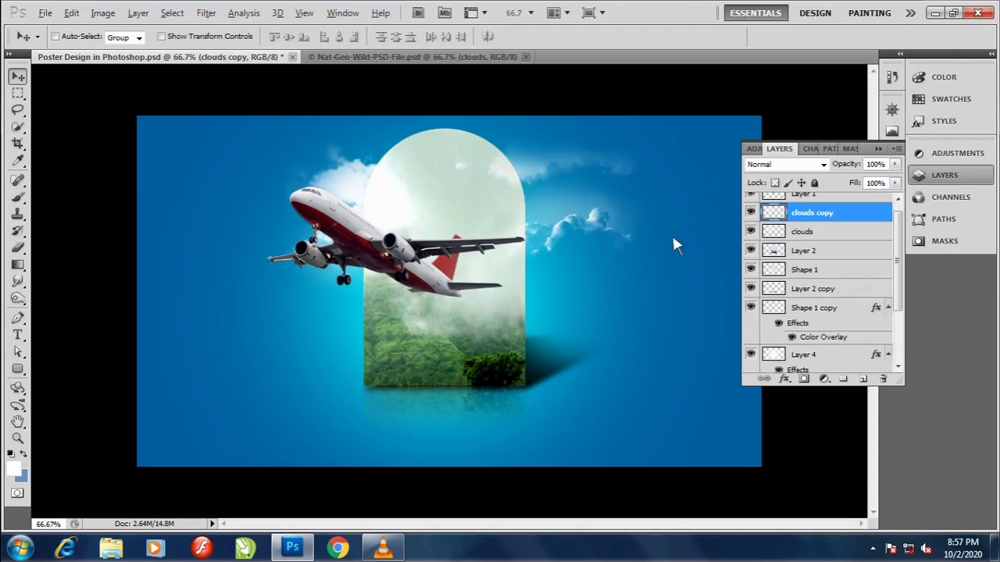
pyautogui.hotkey('ctrl', 'alt', 'z')
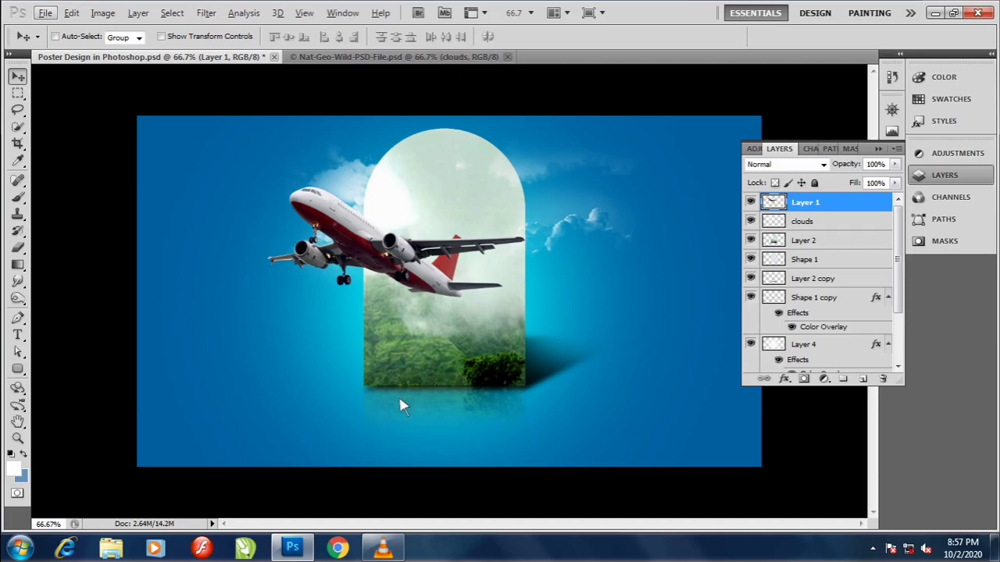
# - Drag the ladybug in from Nat-Geo-Wild-PSD-File, delete that layer, and save the poster
pyautogui.hotkey('ctrl', 'Tab')
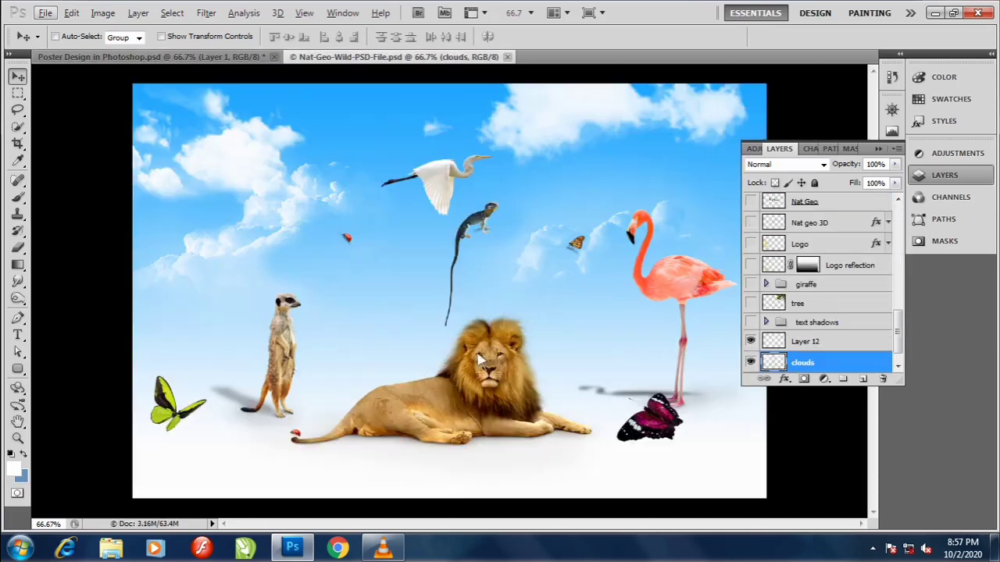
pyautogui.rightClick(347, 238)
pyautogui.click(353, 244)
pyautogui.moveTo(353, 244)
pyautogui.mouseDown()
pyautogui.moveTo(378, 207)
pyautogui.moveTo(492, 199)
pyautogui.moveTo(526, 183)
pyautogui.mouseUp()
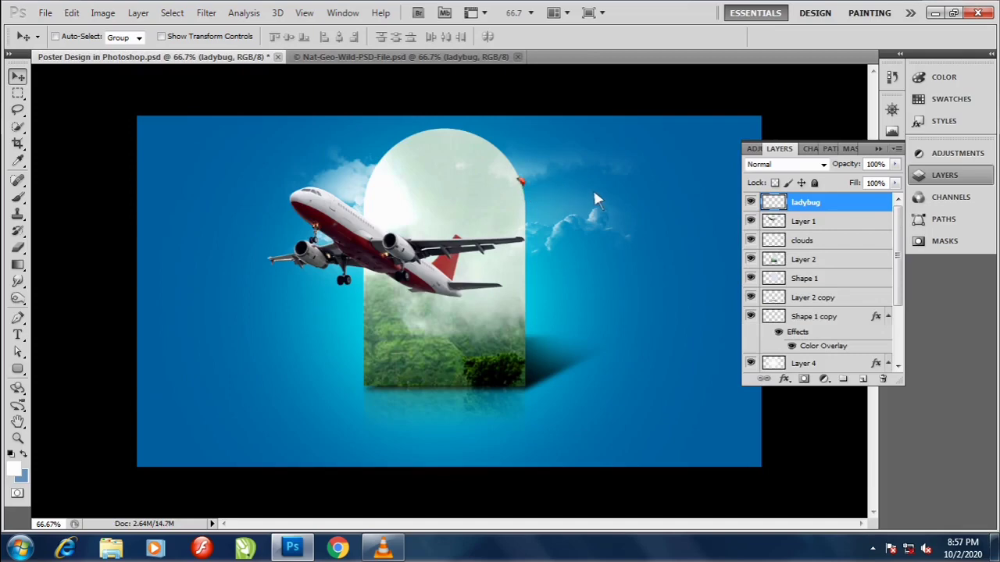
pyautogui.press('Delete')
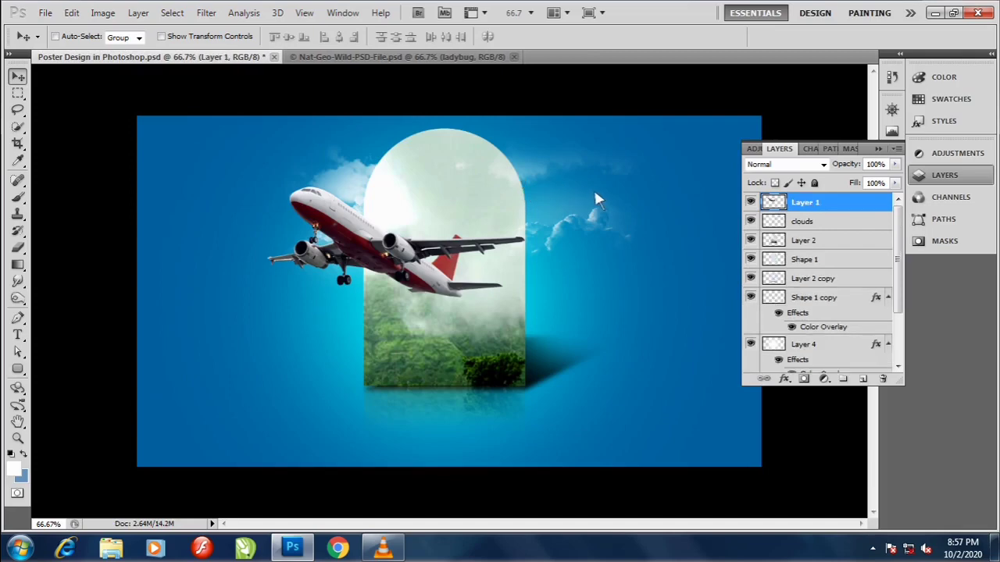
pyautogui.hotkey('ctrl', 's')
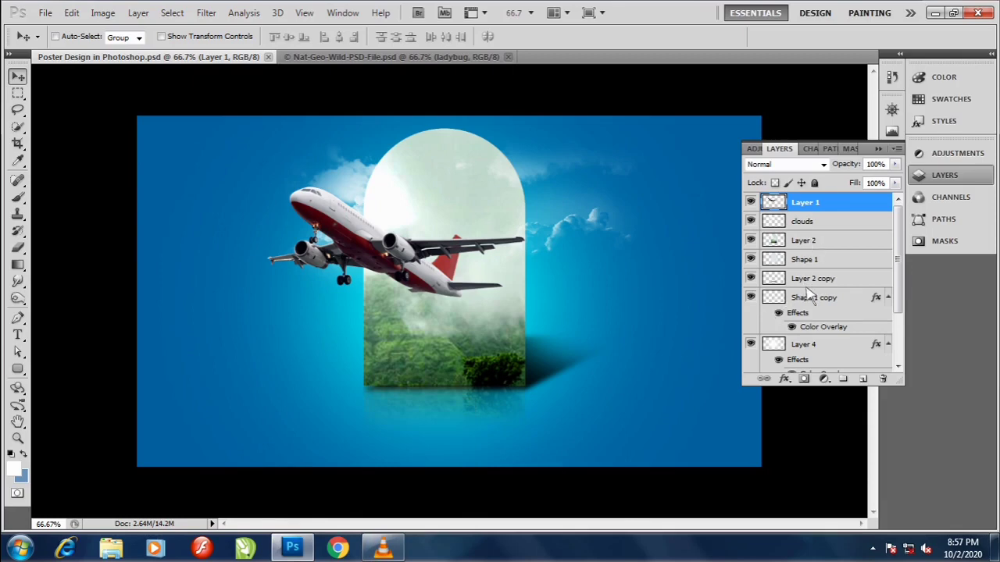
# - Select all layers and nudge the whole artwork down a little
pyautogui.scroll(-3, 809, 304)
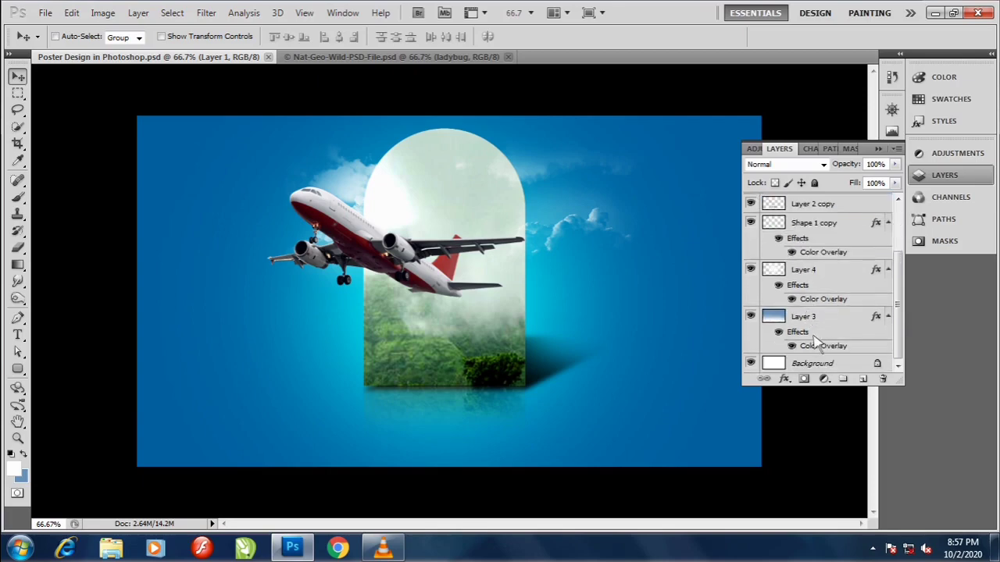
pyautogui.keyDown('shift'); pyautogui.click(832, 321); pyautogui.keyUp('shift')
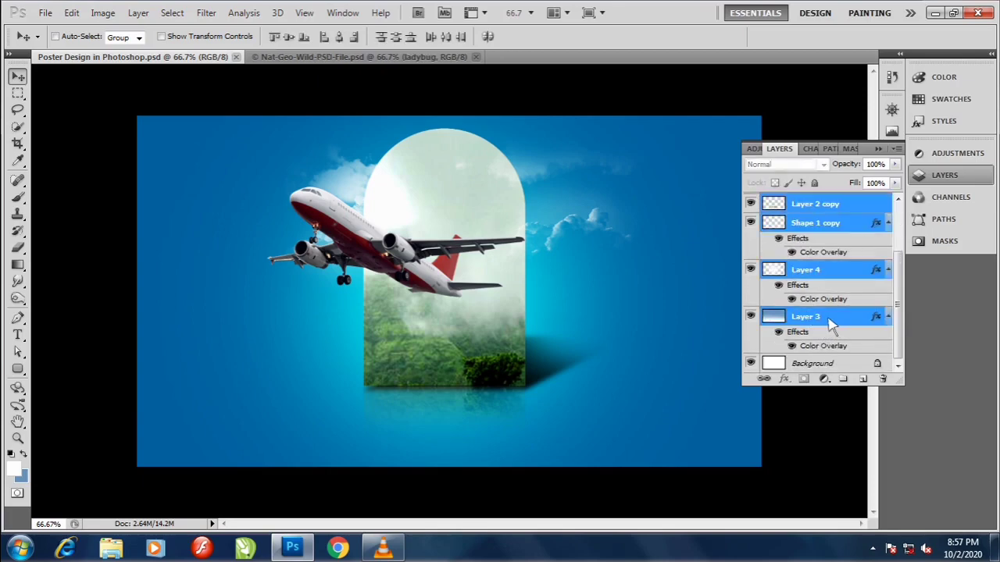
pyautogui.hotkey('ctrl', 'alt', 'a')
pyautogui.hotkey('shift', 'Down')
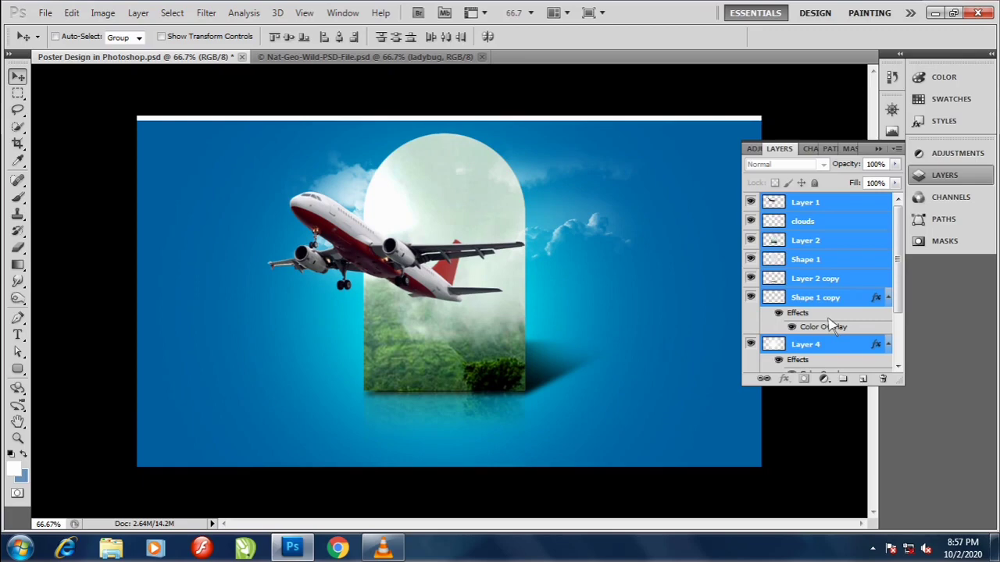
pyautogui.hotkey('ctrl', 'z')
pyautogui.scroll(-3, 830, 323)
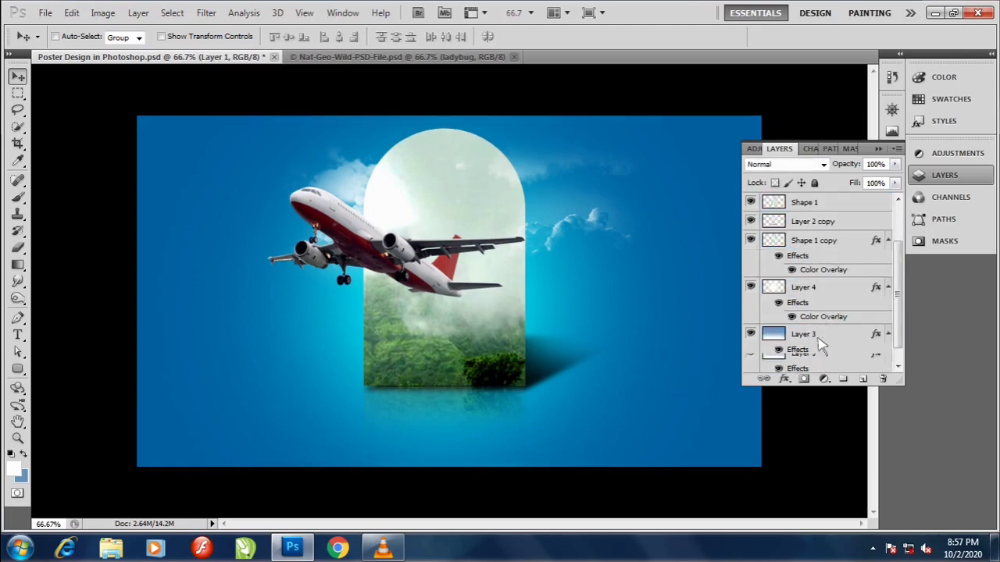
pyautogui.keyDown('shift'); pyautogui.click(833, 303); pyautogui.keyUp('shift')
pyautogui.hotkey('ctrl', 'alt', 'a')
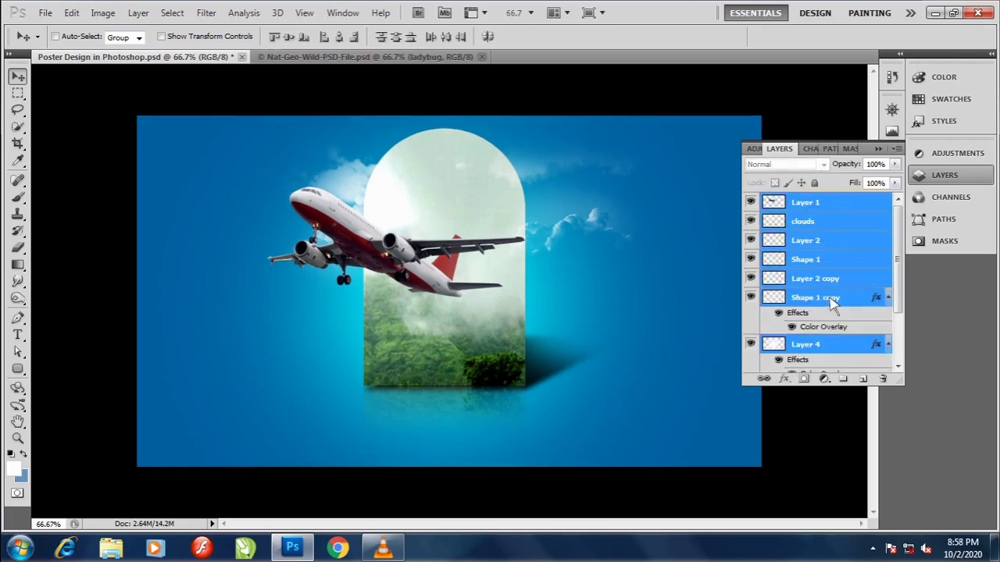
pyautogui.hotkey('shift', 'Down')
pyautogui.hotkey('shift', 'Down')
pyautogui.hotkey('shift', 'Down')
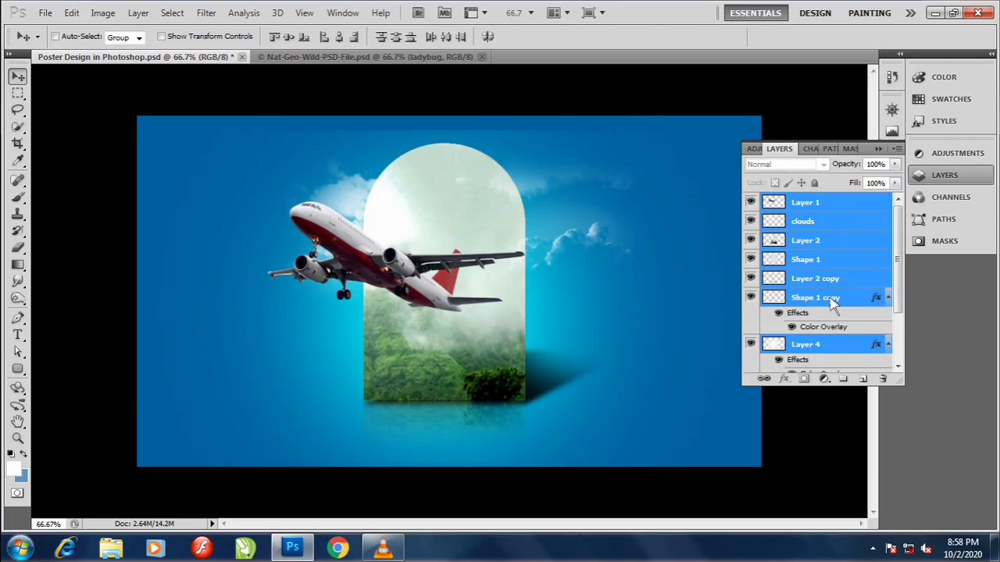
# - Check Layer 4's content by toggling its visibility, then save the poster
pyautogui.rightClick(544, 149)
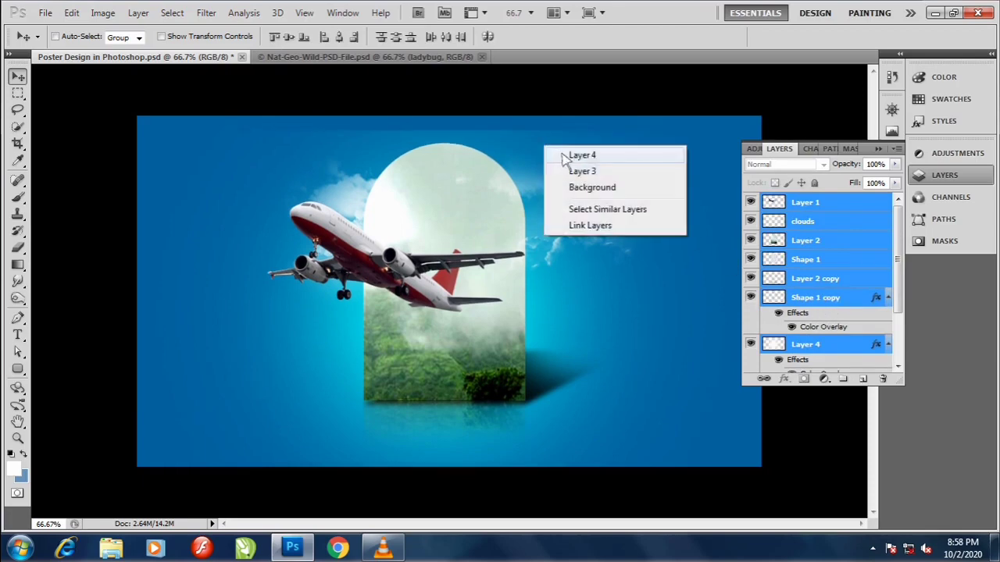
pyautogui.click(563, 154)
pyautogui.click(750, 335)
pyautogui.click(749, 335)
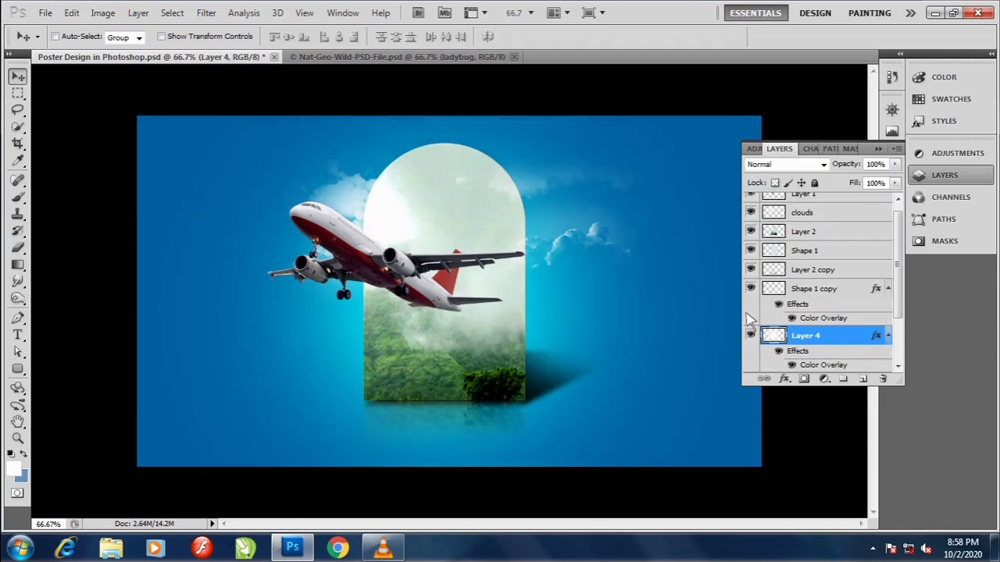
pyautogui.hotkey('ctrl', 's')
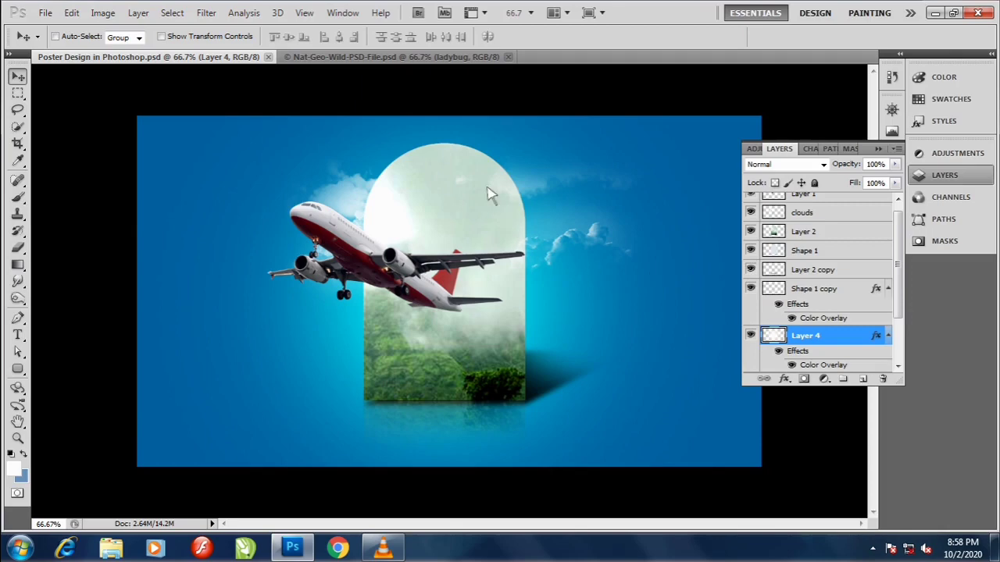
# - Check the Layer 2 forest image, then delete the Shape 1 layer
pyautogui.rightClick(487, 194)
pyautogui.click(515, 198)
pyautogui.click(750, 232)
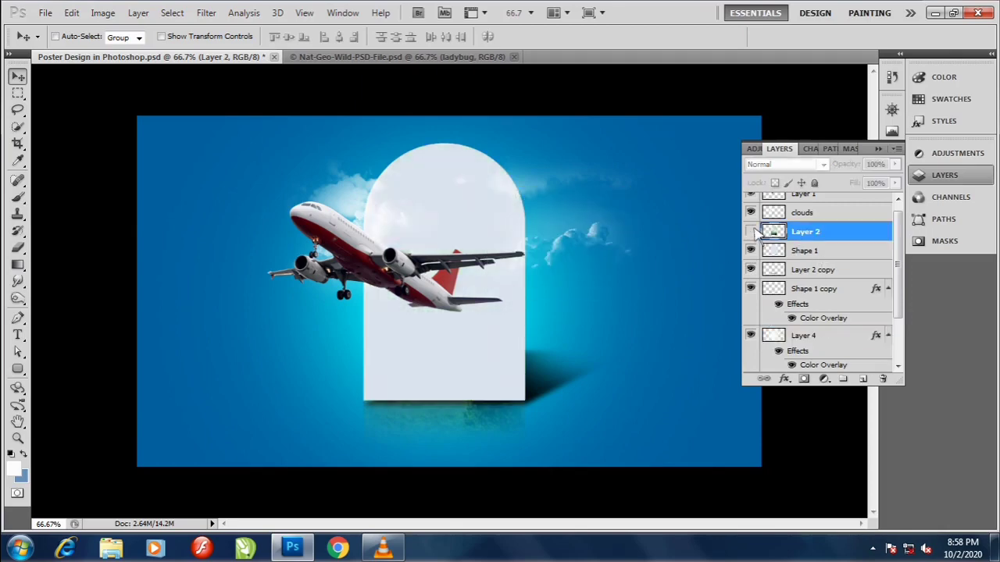
pyautogui.click(750, 232)
pyautogui.click(803, 253)
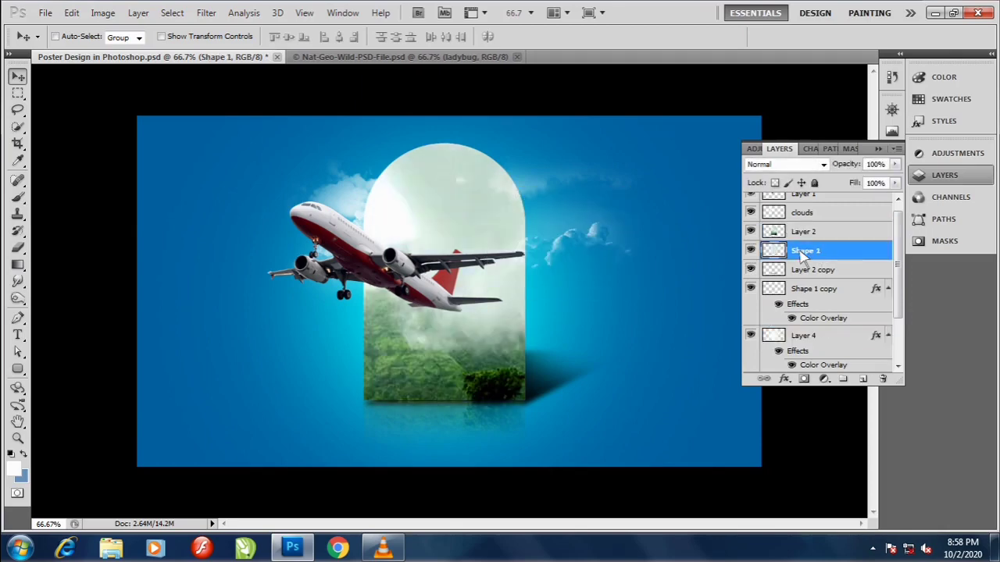
pyautogui.press('Delete')
# - Add a Stroke layer style to Layer 2 with its position set to Inside
pyautogui.click(813, 239)
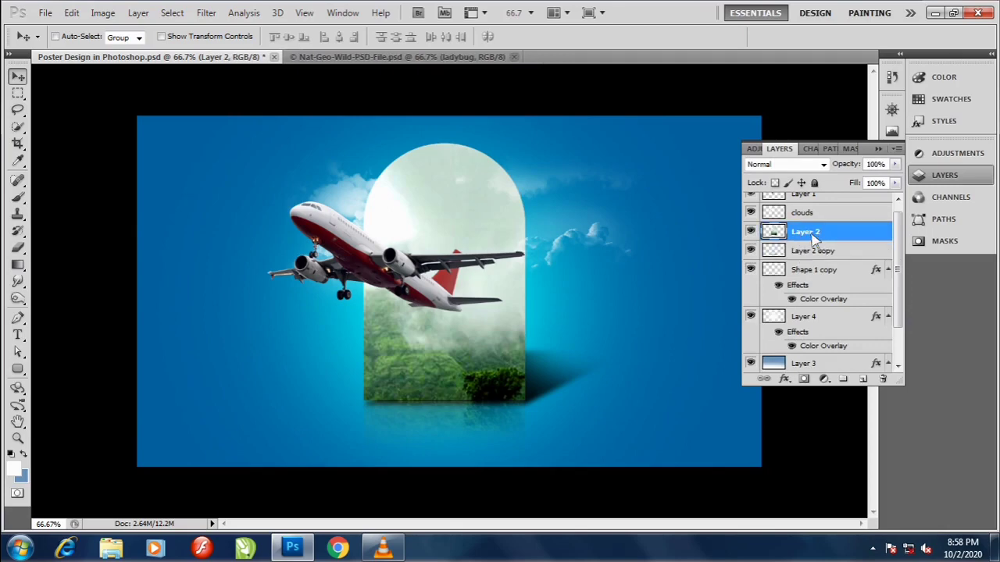
pyautogui.hotkey('alt', 'l')
pyautogui.press('y')
pyautogui.press('k')
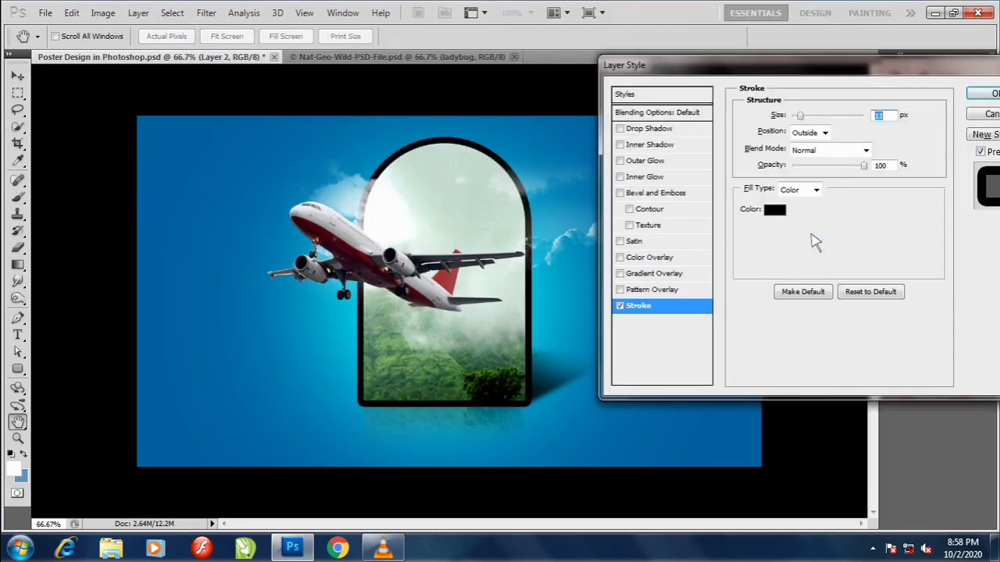
pyautogui.click(820, 132)
pyautogui.click(812, 142)
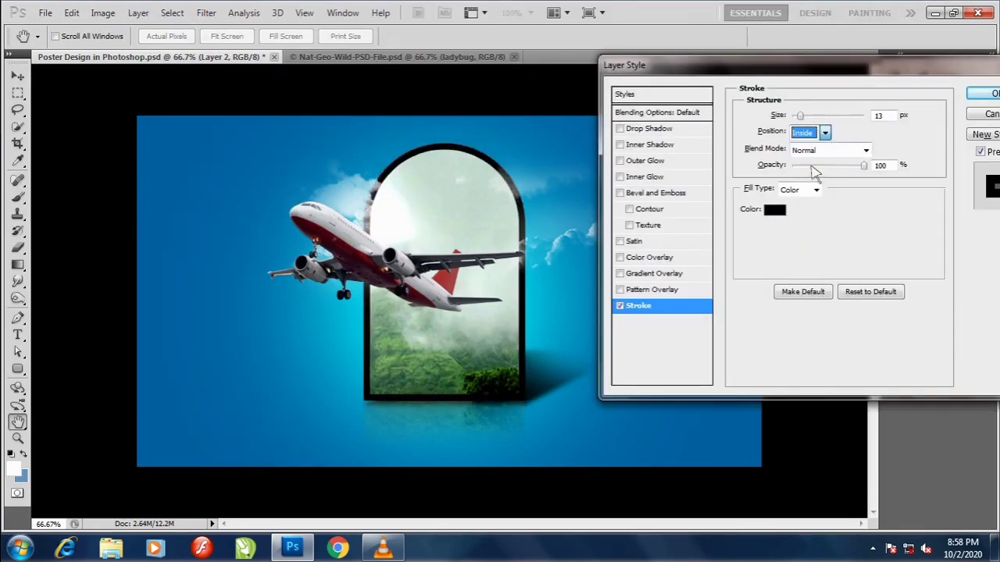
# - Make the stroke white, adjust its size to a thin border, and apply it
pyautogui.click(774, 209)
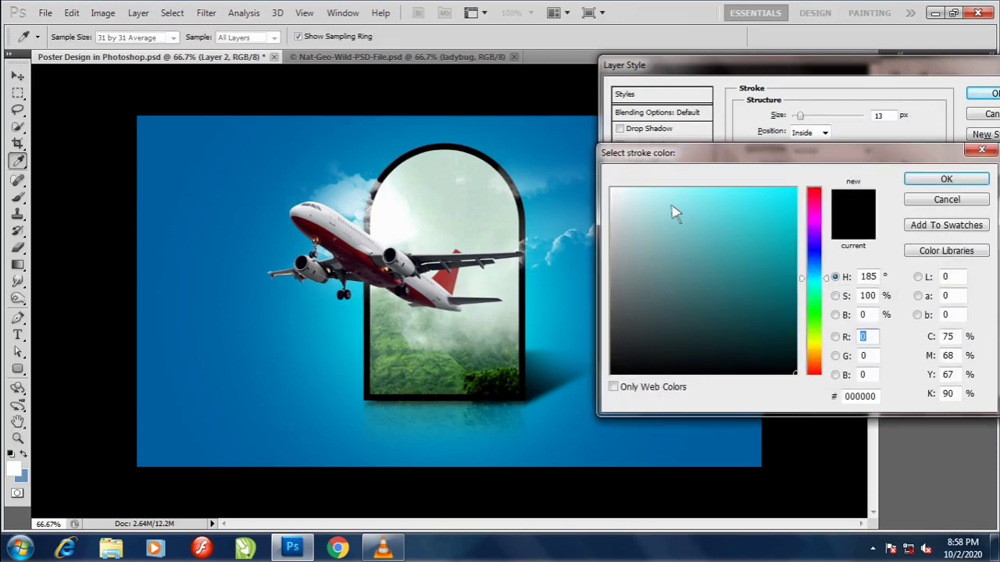
pyautogui.moveTo(673, 215); pyautogui.dragTo(582, 180)
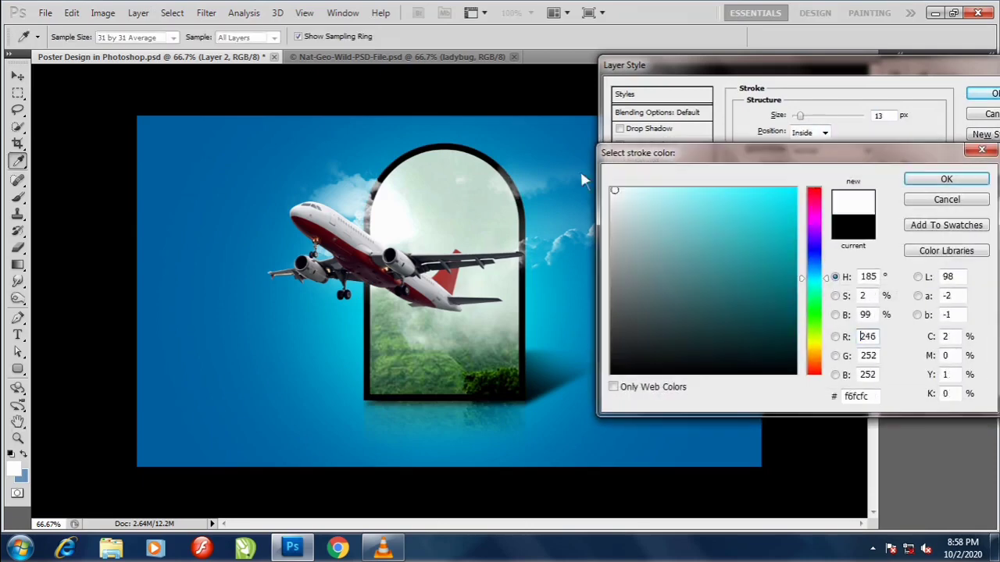
pyautogui.click(907, 179)
pyautogui.press('Down')
pyautogui.press('Down')
pyautogui.press('Down')
pyautogui.press('Down')
pyautogui.press('Down')
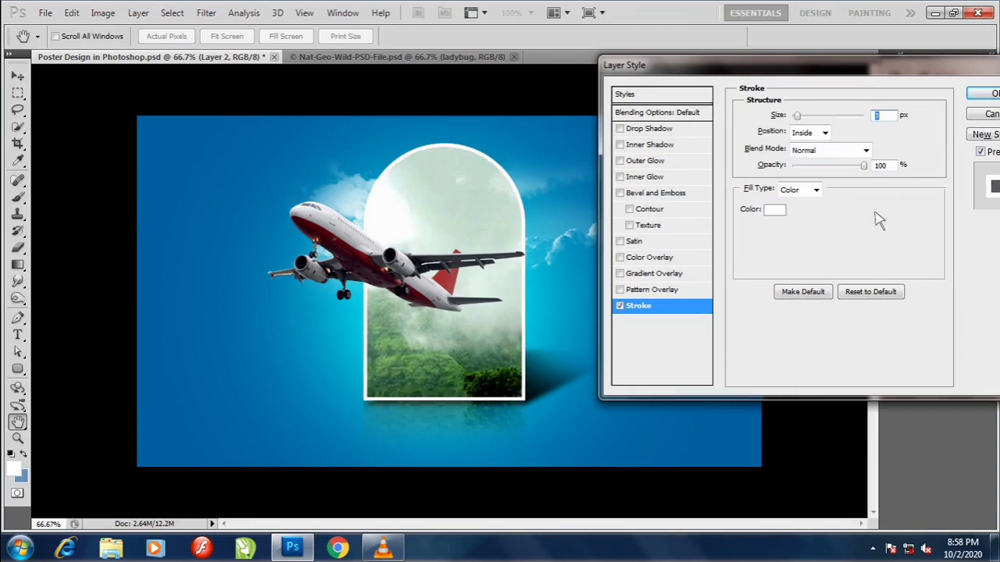
pyautogui.press('Down')
pyautogui.press('Down')
pyautogui.press('Down')
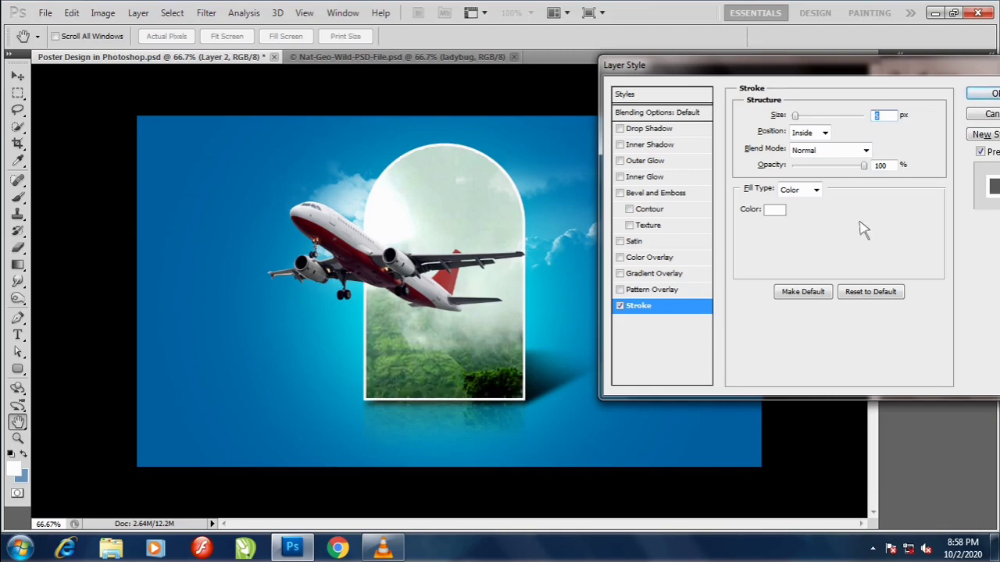
pyautogui.press('Up')
pyautogui.press('Up')
pyautogui.press('Up')
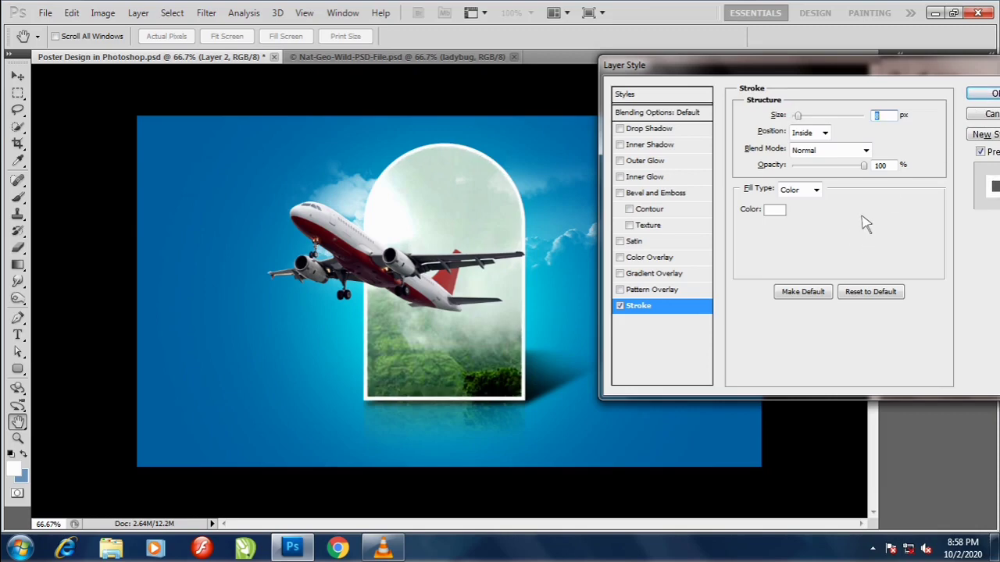
pyautogui.press('Up')
pyautogui.press('Up')
pyautogui.press('Up')
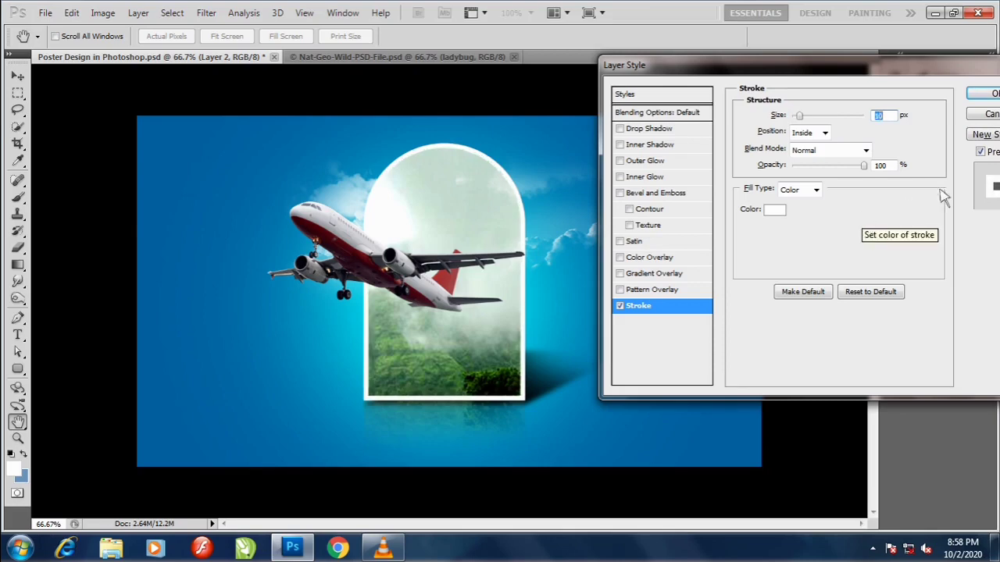
pyautogui.click(983, 93)
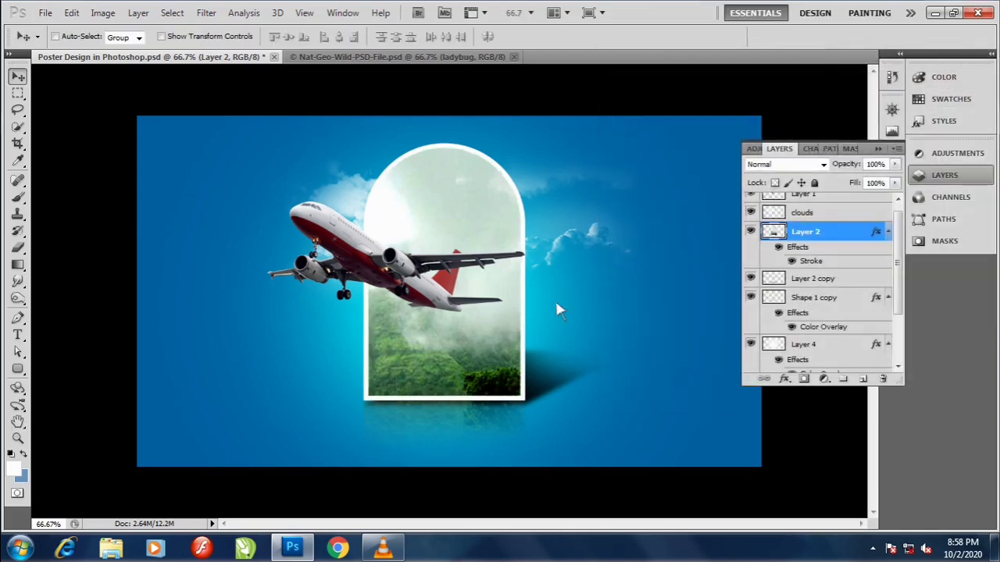
# - Save the poster PSD with Ctrl+S
pyautogui.hotkey('ctrl', 's')
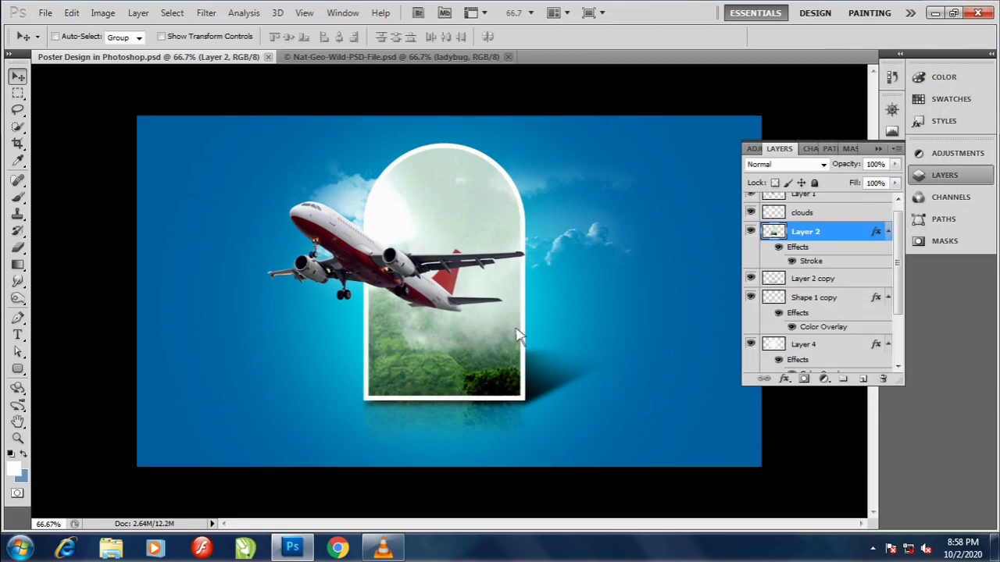